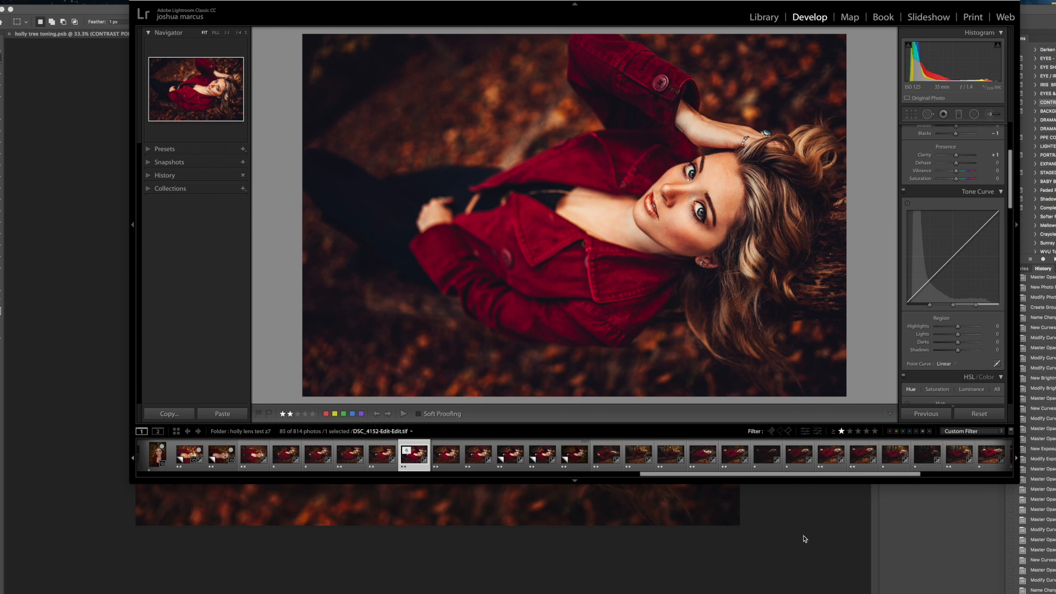
# - Compare the unedited DSC_4152.DNG, its color-toned version and the finished DSC_4152-Edit-Edit.tif, ending on the toned DNG
pyautogui.click(576, 460)
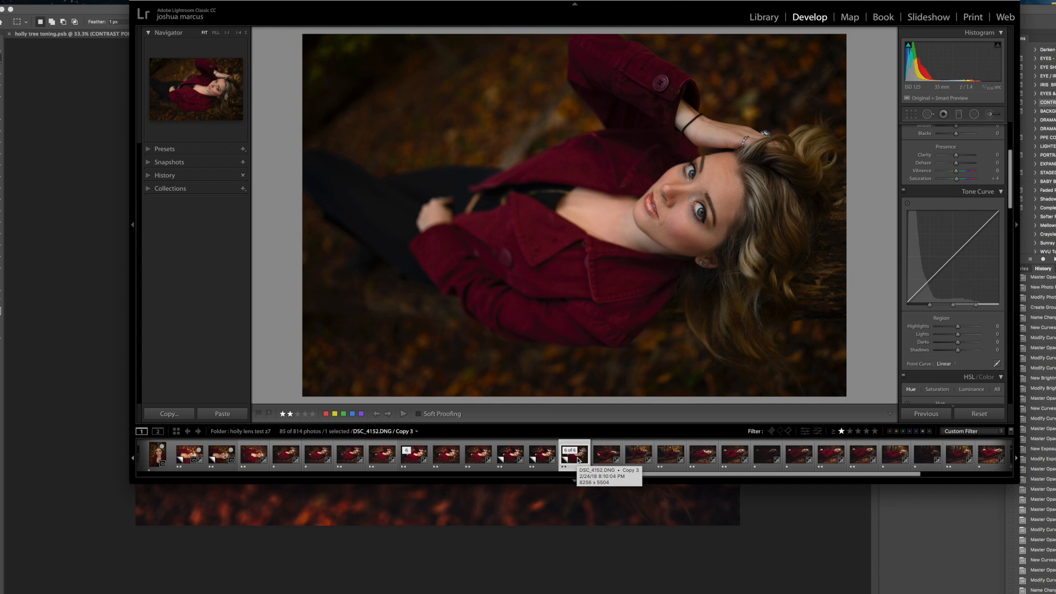
pyautogui.click(476, 461)
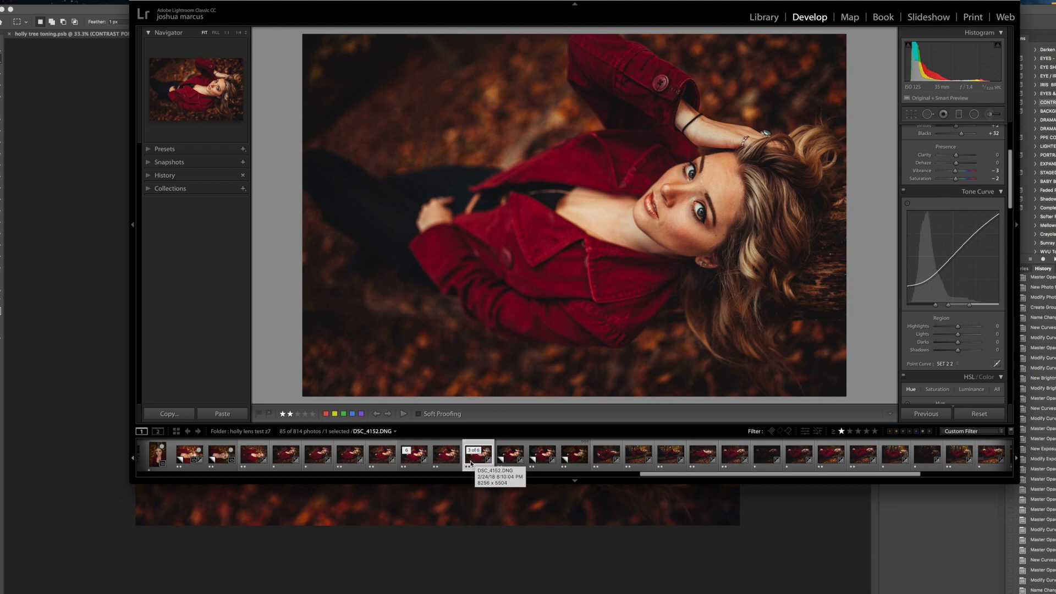
pyautogui.click(411, 463)
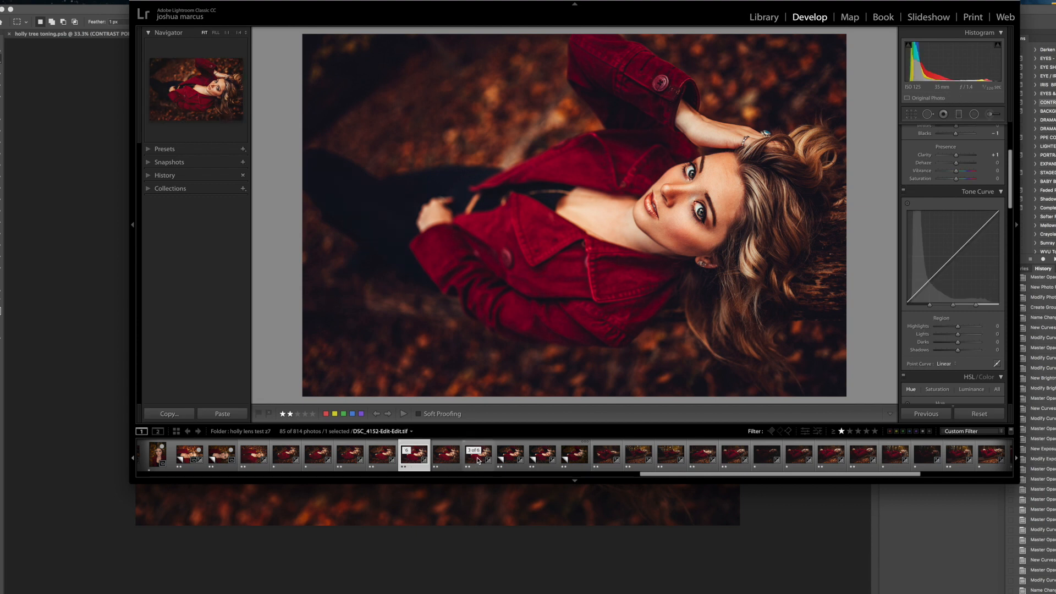
pyautogui.click(575, 461)
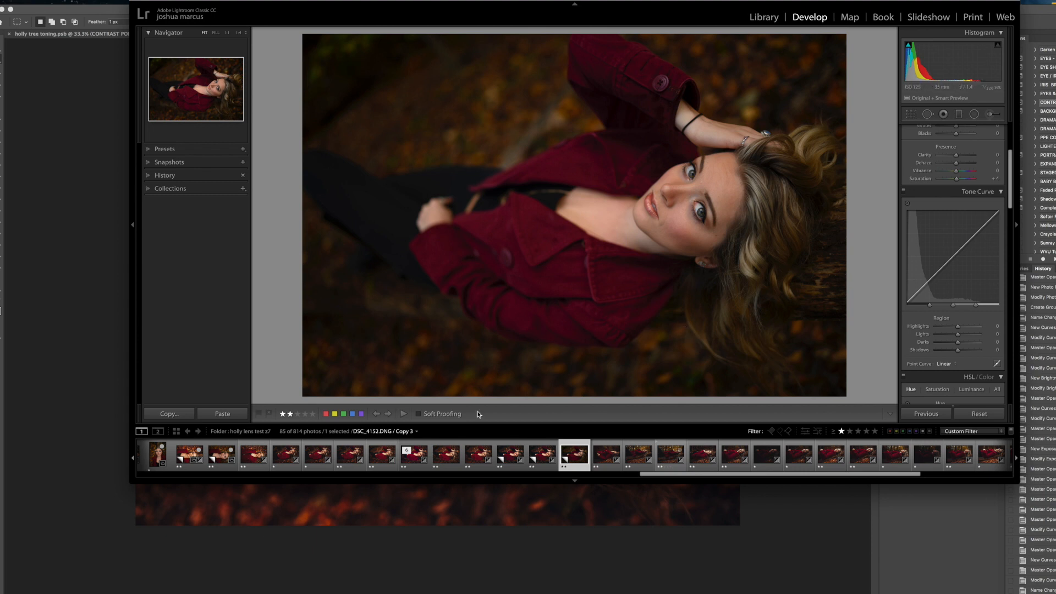
pyautogui.click(477, 462)
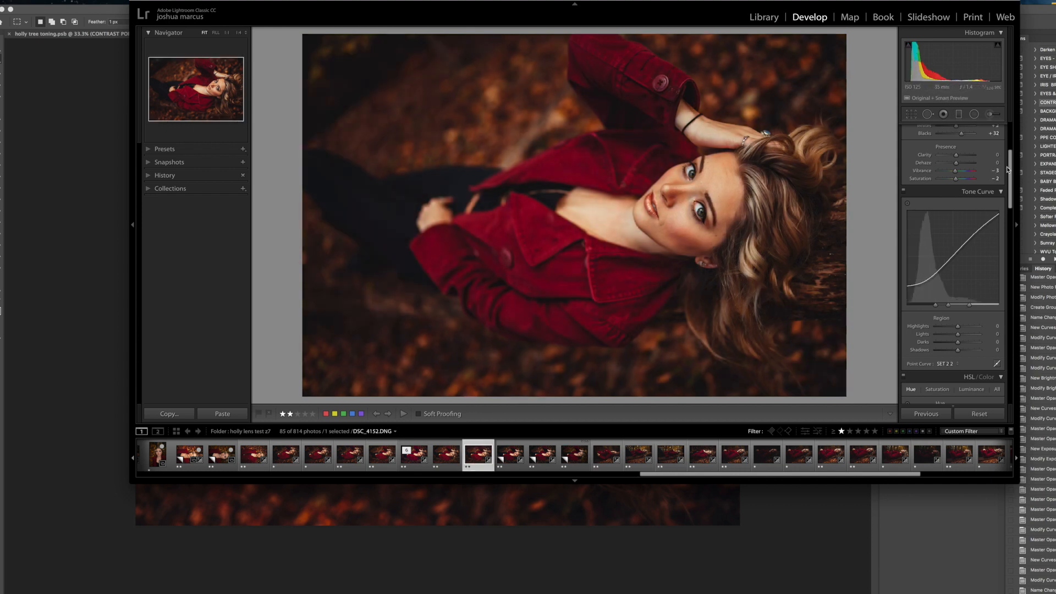
# - Examine the toned portrait's Basic adjustments: white balance, tone and presence
pyautogui.scroll(5, 1010, 165)
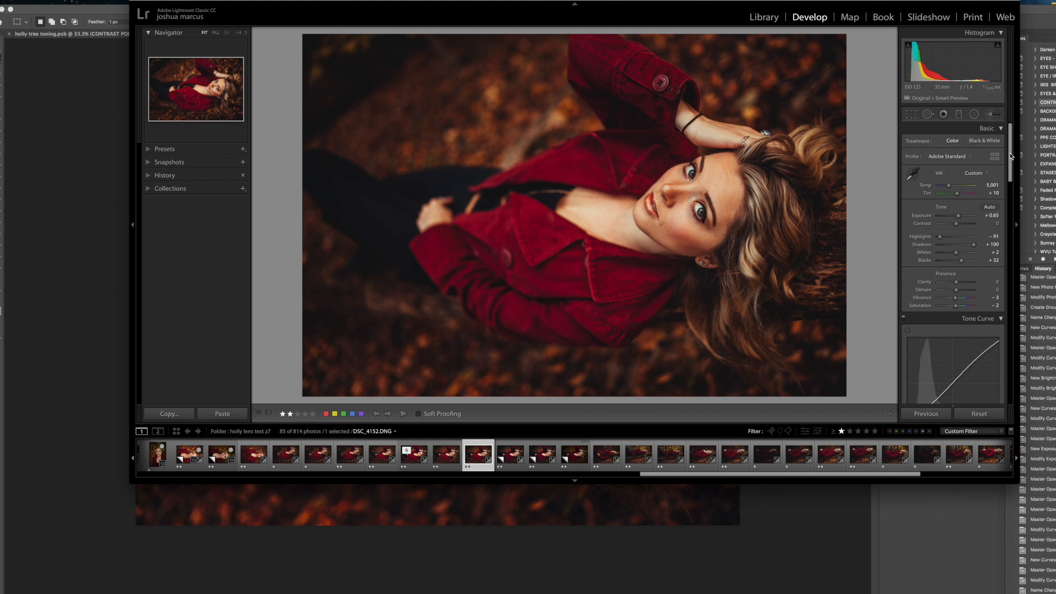
pyautogui.moveTo(1010, 156); pyautogui.dragTo(1011, 160)
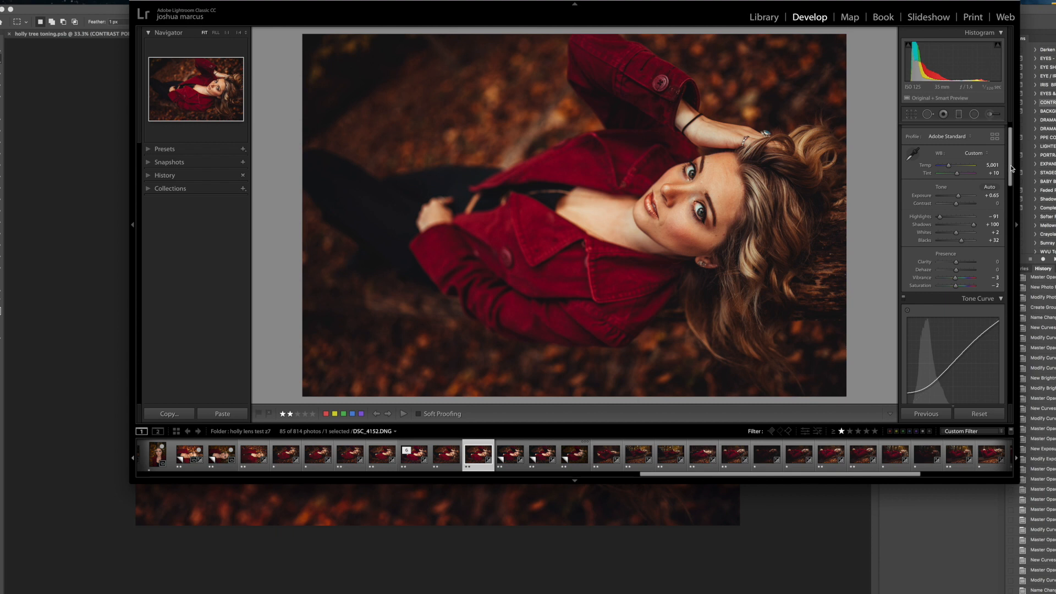
pyautogui.scroll(-6, 1011, 170)
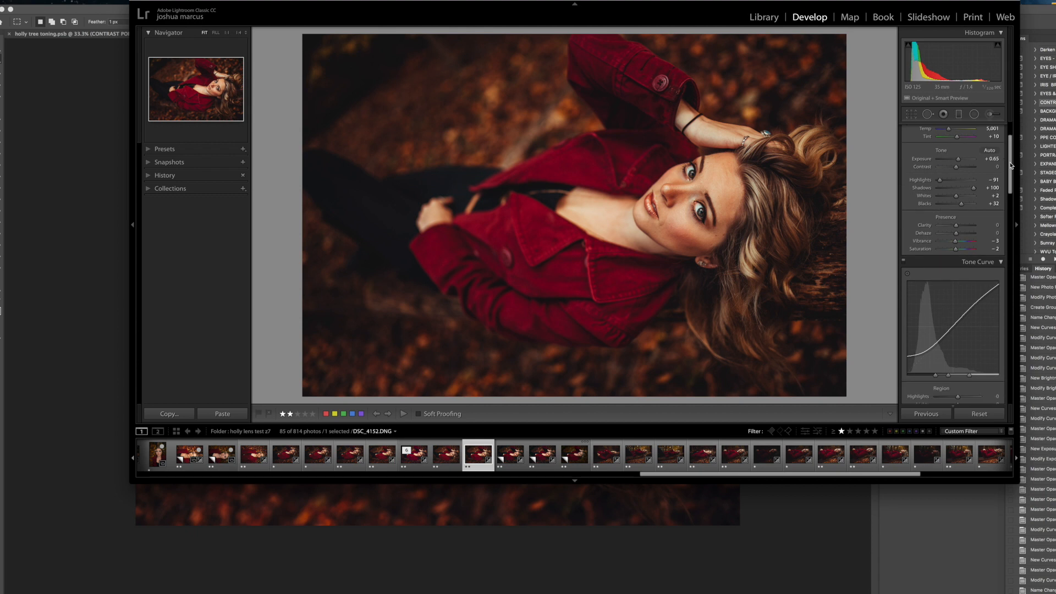
pyautogui.moveTo(1010, 187); pyautogui.dragTo(1010, 187)
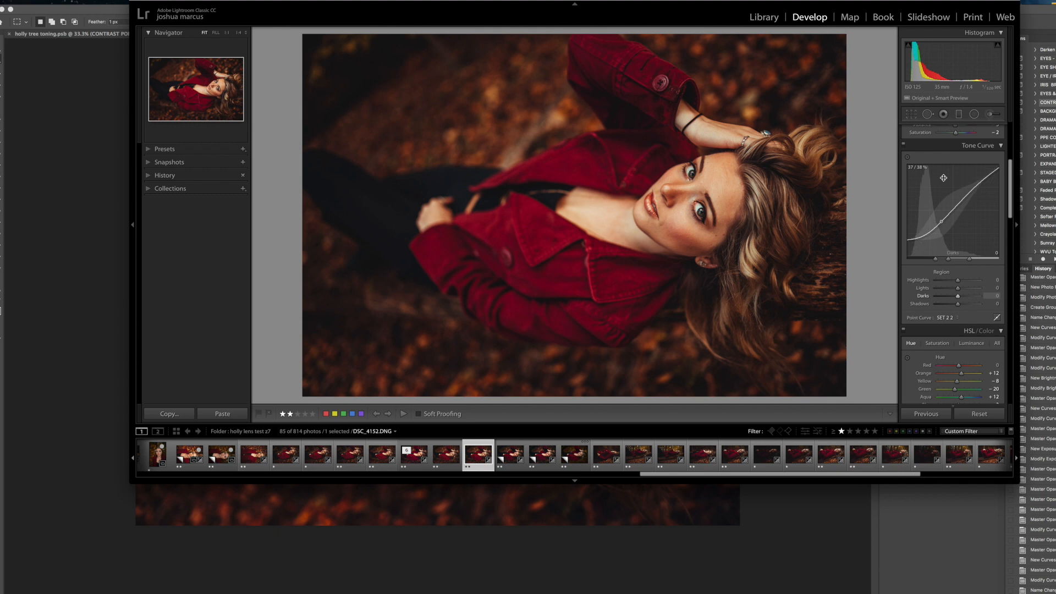
# - Preview the portrait without and with the tone curve, and examine its RGB, Red, Green and Blue point curves
pyautogui.click(904, 145)
pyautogui.click(903, 145)
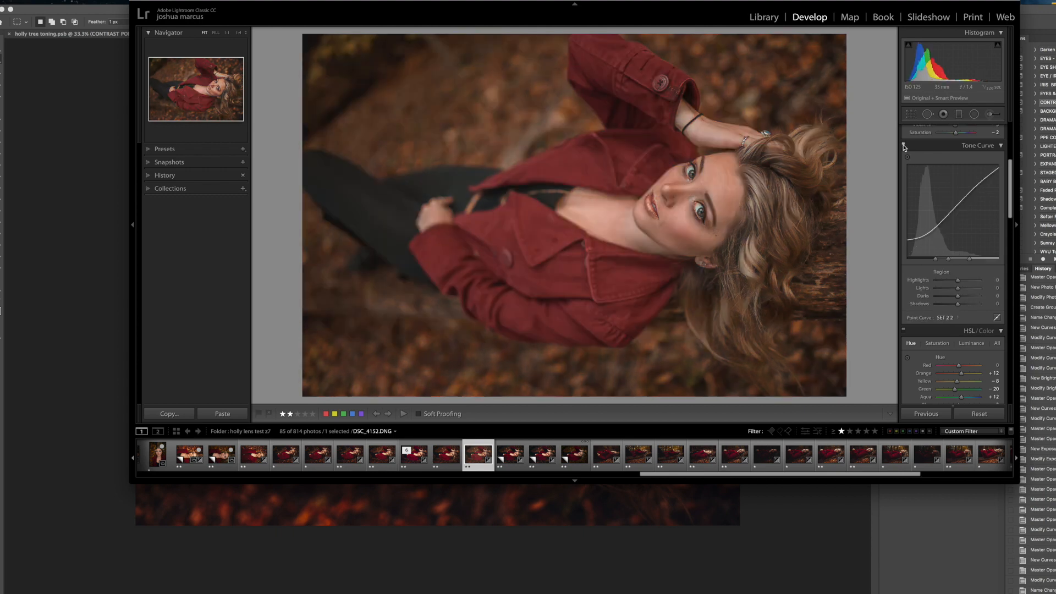
pyautogui.click(996, 318)
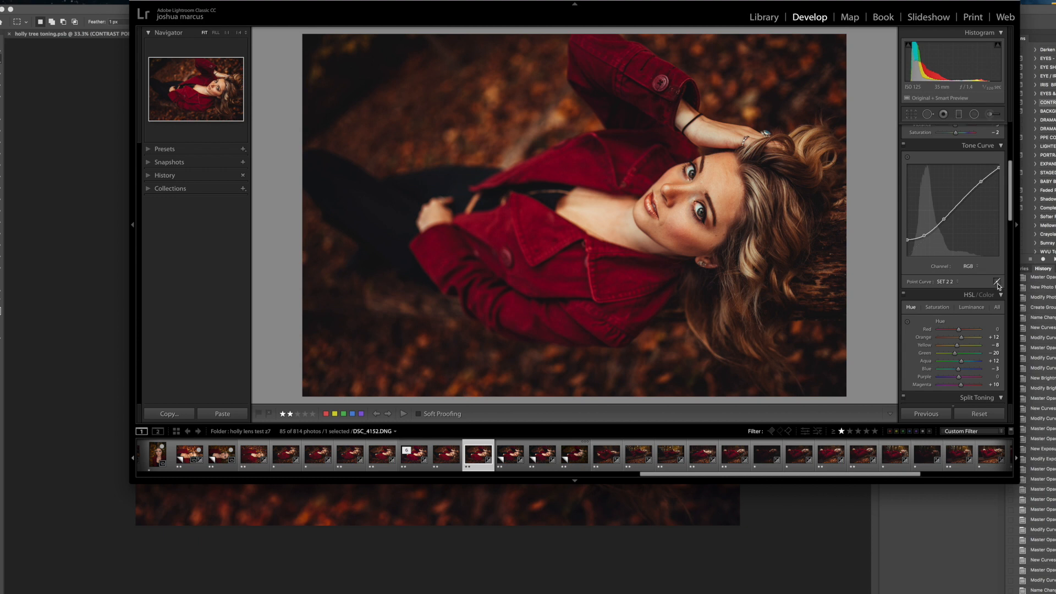
pyautogui.click(969, 267)
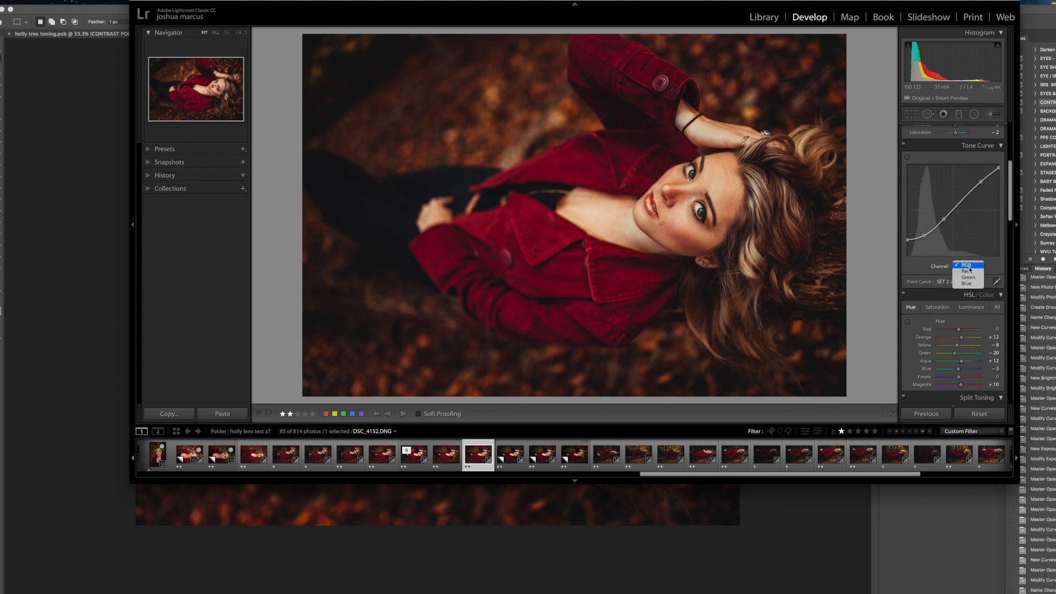
pyautogui.click(972, 272)
pyautogui.click(968, 268)
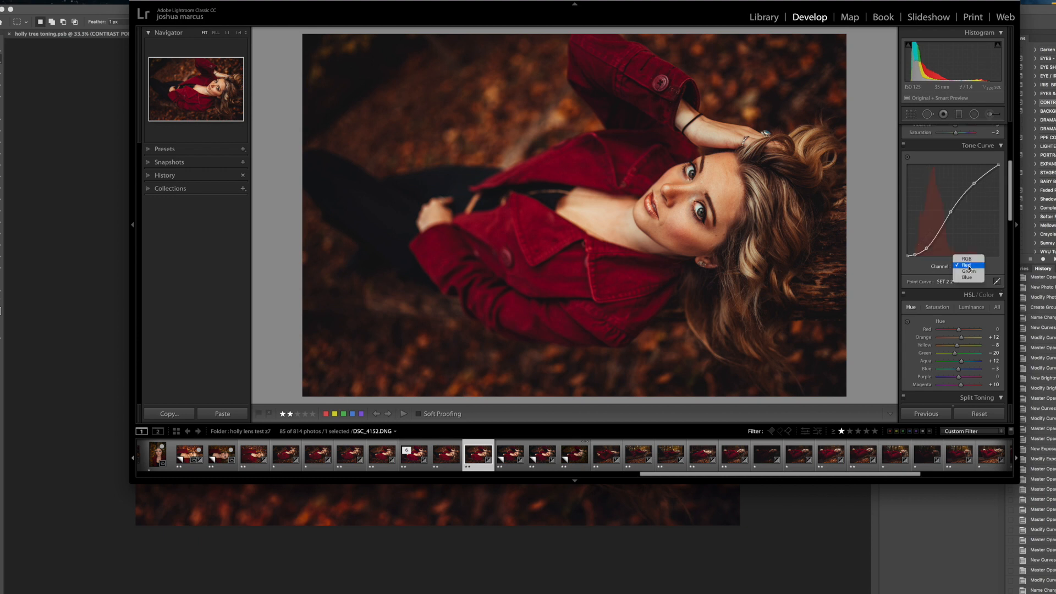
pyautogui.click(969, 272)
pyautogui.click(967, 266)
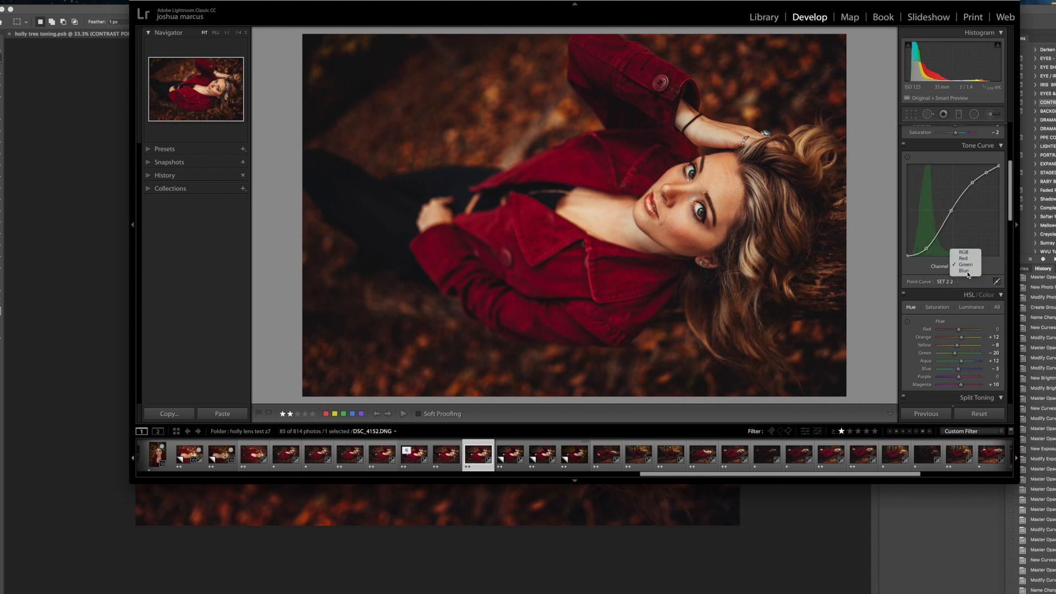
pyautogui.click(968, 273)
# - Examine the HSL saturation, luminance and hue adjustments of the toned portrait
pyautogui.moveTo(1012, 196); pyautogui.dragTo(1012, 223)
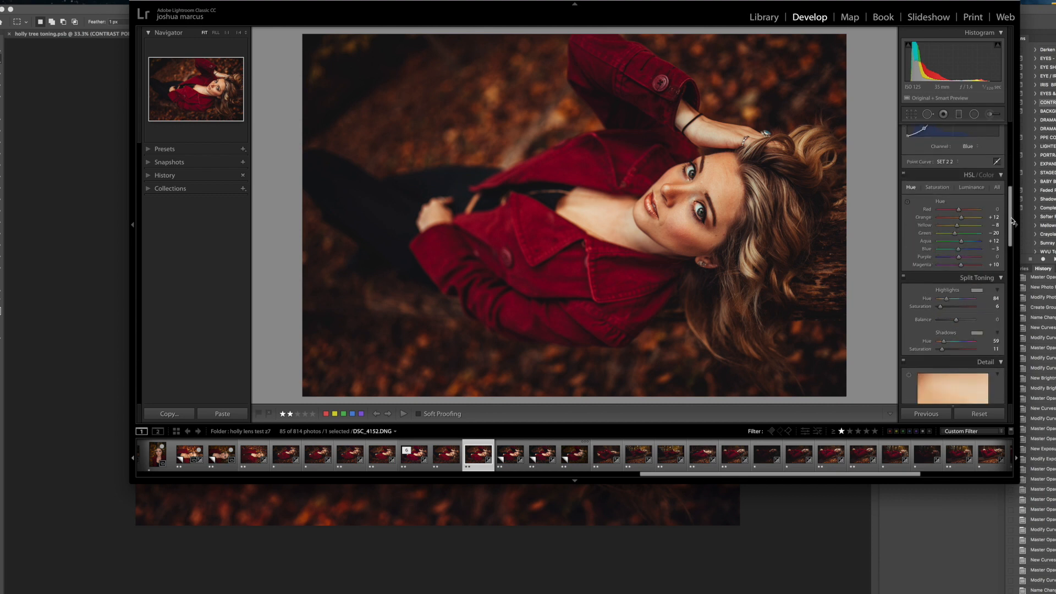
pyautogui.click(940, 188)
pyautogui.click(969, 188)
pyautogui.click(910, 189)
# - Preview the portrait without and with split toning, and check it with the HSL adjustments switched off
pyautogui.moveTo(1011, 208); pyautogui.dragTo(1009, 220)
pyautogui.click(903, 204)
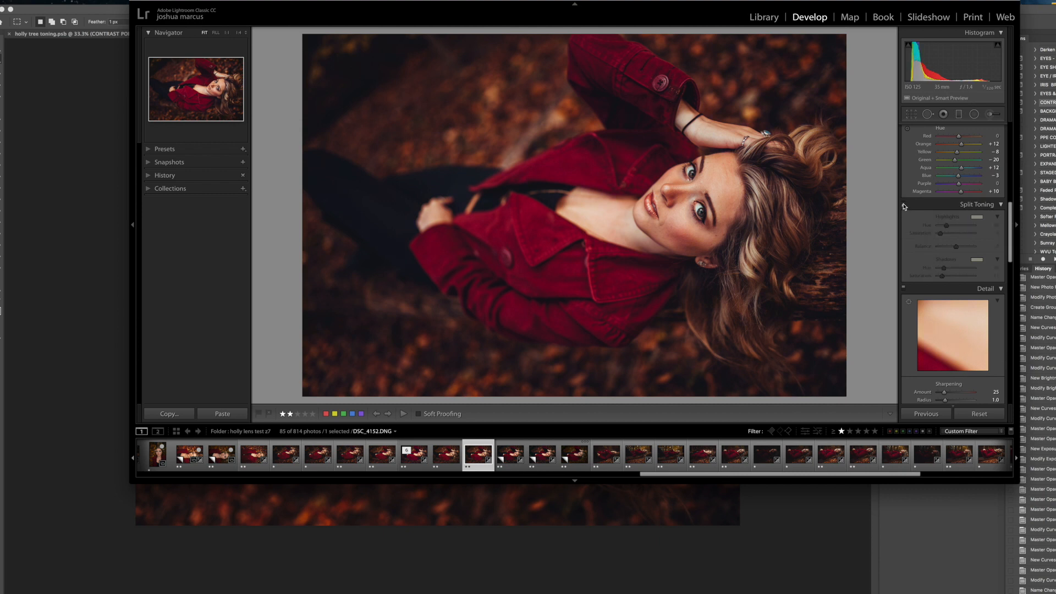
pyautogui.click(903, 205)
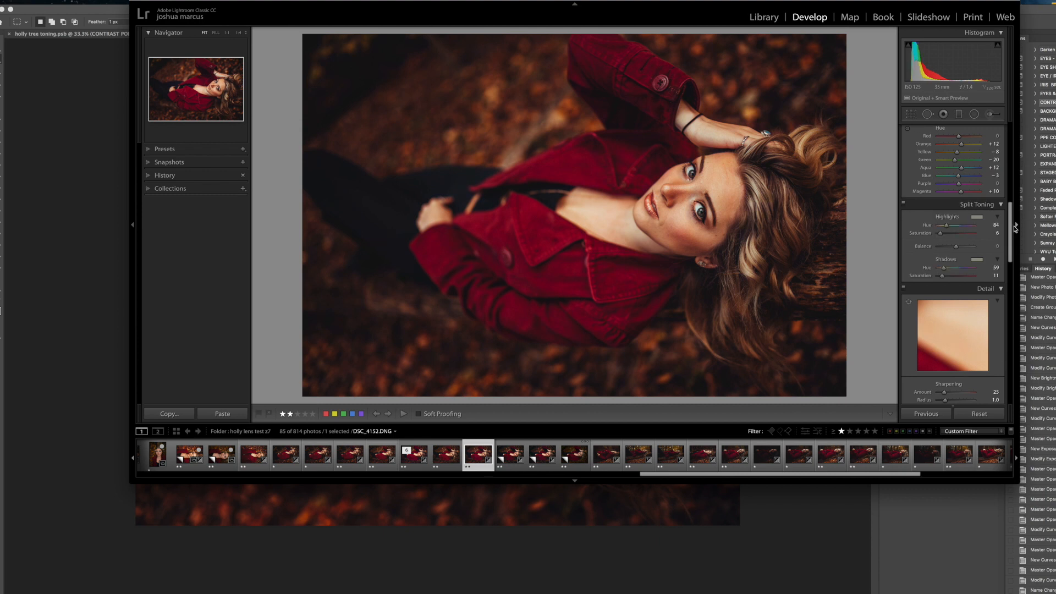
pyautogui.moveTo(1009, 232); pyautogui.dragTo(1008, 218)
pyautogui.click(905, 166)
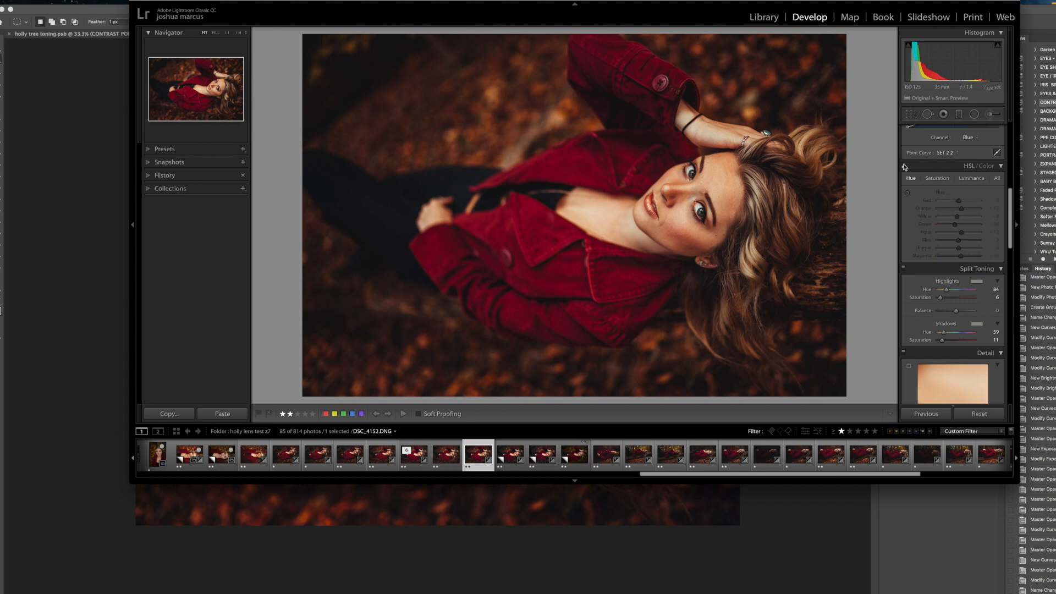
# - Examine the Calibration settings and compare the portrait with calibration switched off and on
pyautogui.moveTo(1011, 218); pyautogui.dragTo(1013, 385)
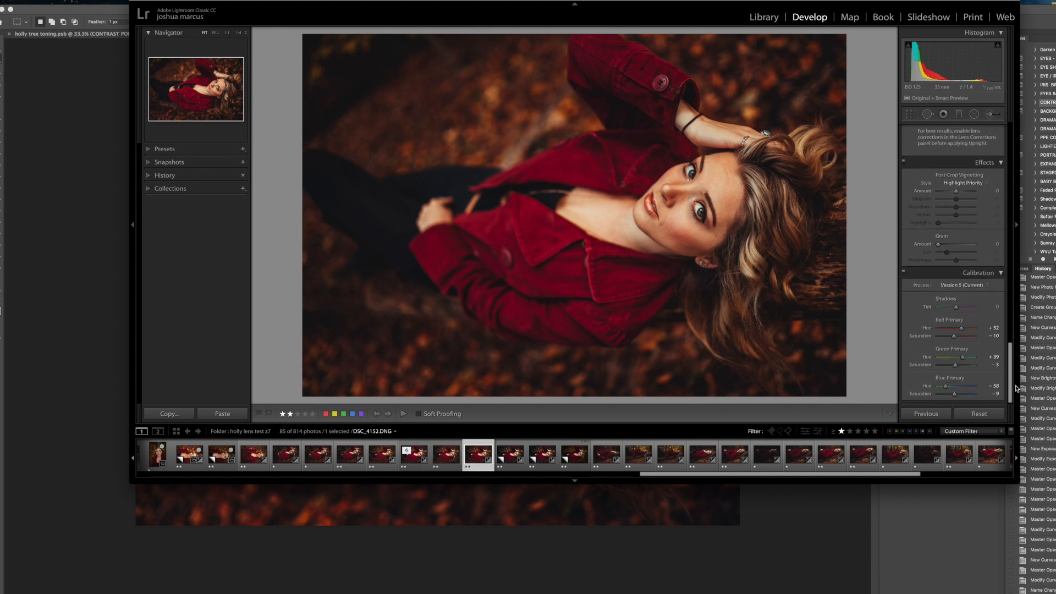
pyautogui.click(904, 273)
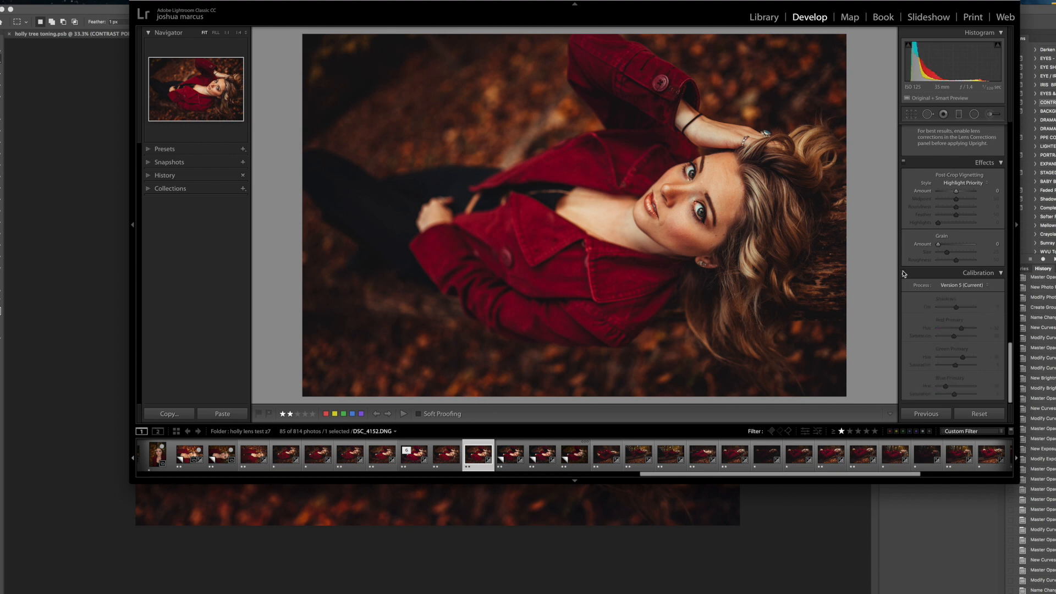
pyautogui.click(904, 273)
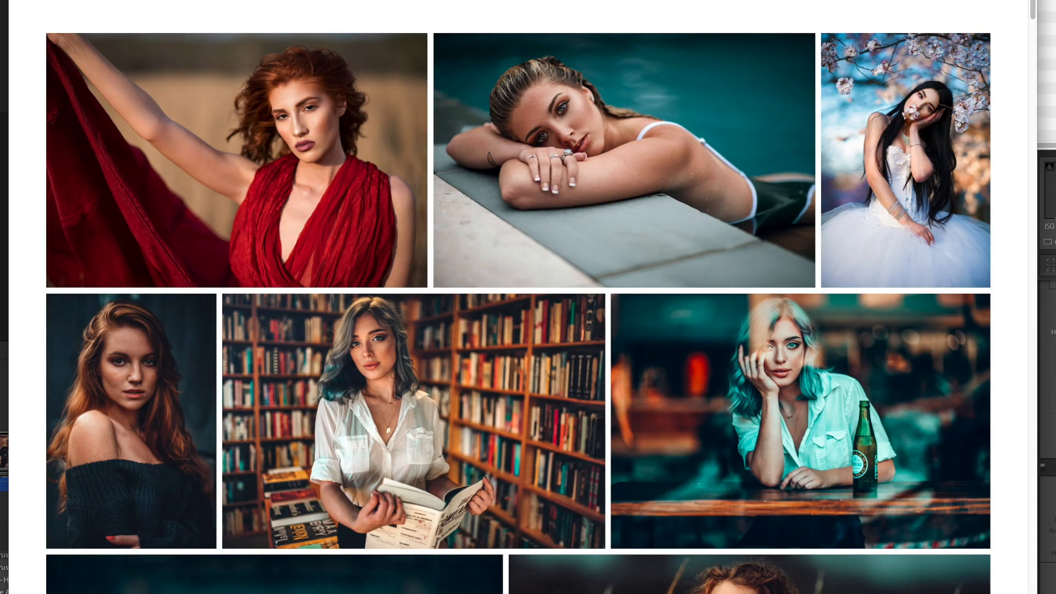
pyautogui.click(849, 19)
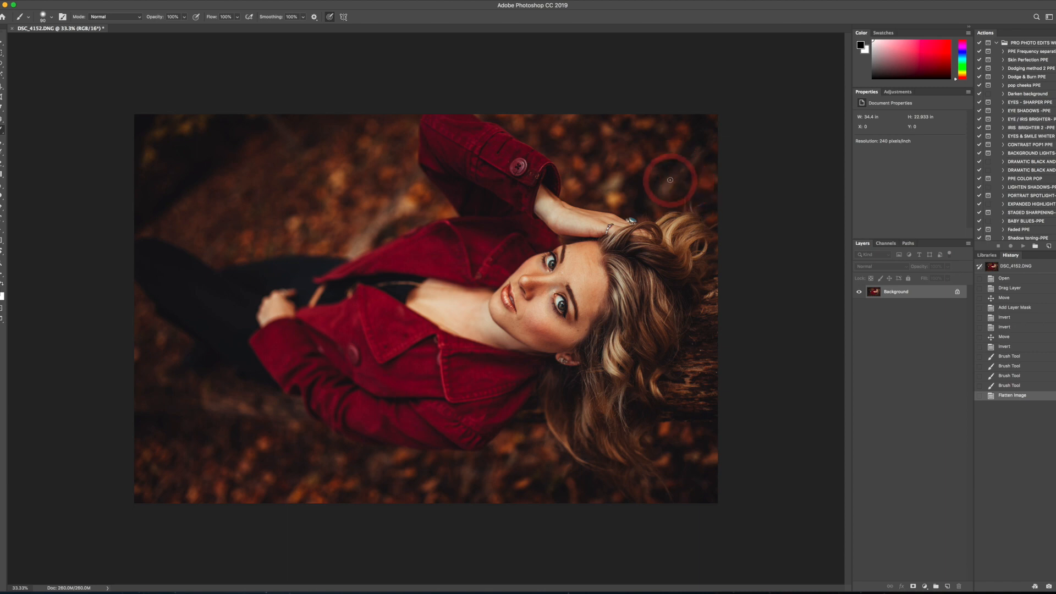
# - In Photoshop, activate the Patch tool and duplicate the Background layer of DSC_4152.DNG for skin retouching
pyautogui.click(2, 118)
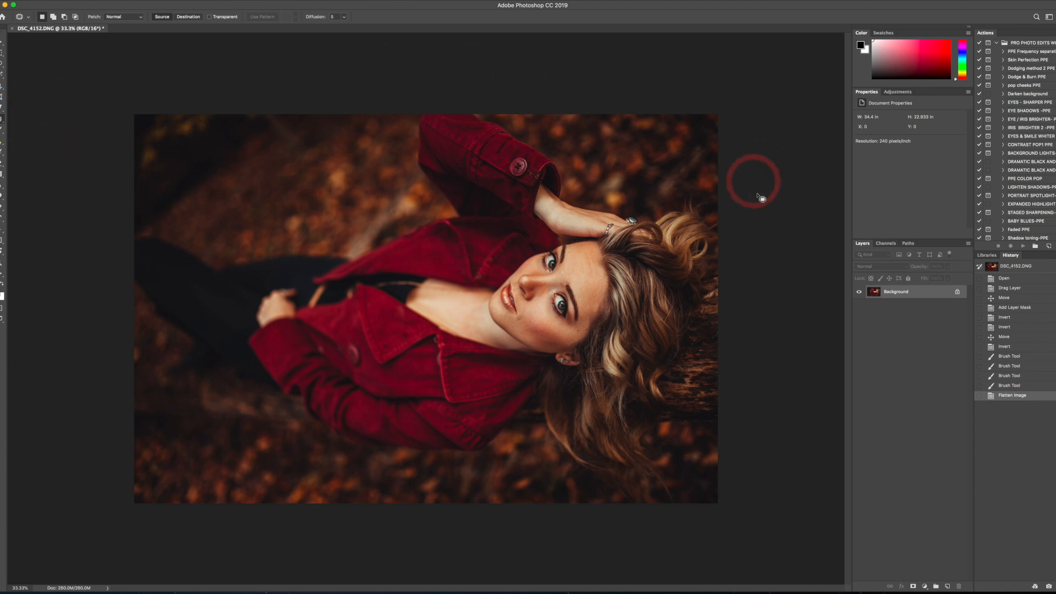
pyautogui.press('super+j')
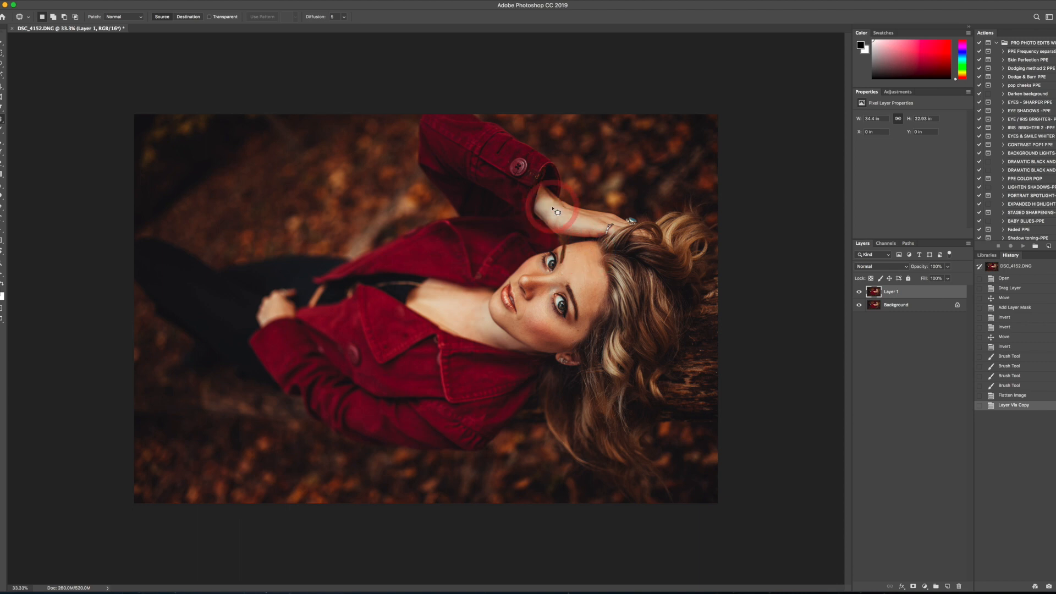
# - Patch the small blemishes on the woman's face and the dark spot near her temple with clean skin, deselecting after each patch
pyautogui.scroll(5, 556, 211)
pyautogui.scroll(2, 552, 209)
pyautogui.moveTo(642, 223); pyautogui.dragTo(334, 157)
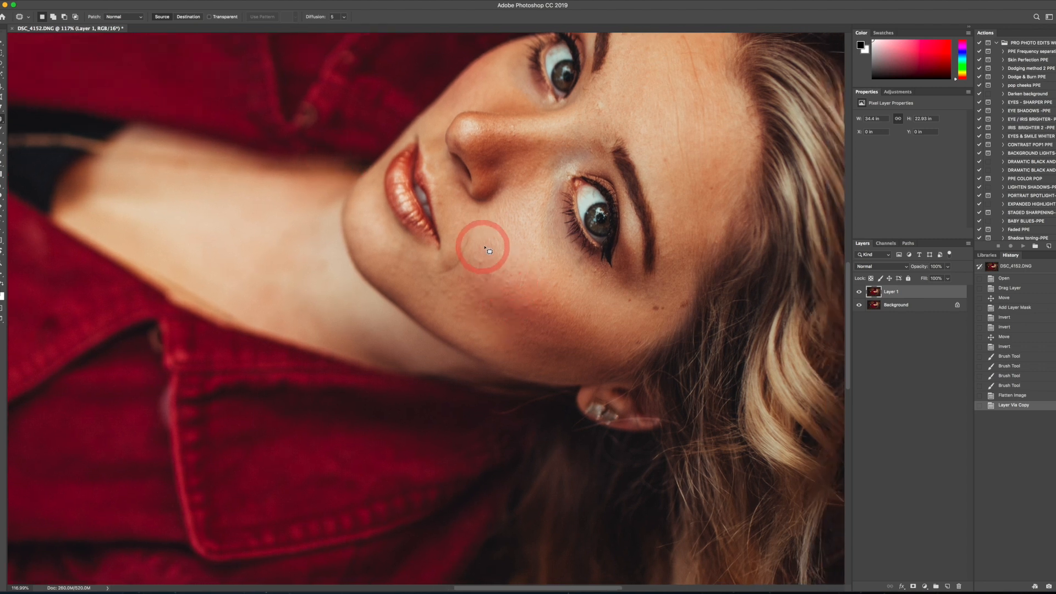
pyautogui.moveTo(468, 218)
pyautogui.mouseDown()
pyautogui.moveTo(455, 258)
pyautogui.moveTo(432, 273)
pyautogui.moveTo(457, 271)
pyautogui.moveTo(474, 226)
pyautogui.moveTo(476, 251)
pyautogui.moveTo(431, 272)
pyautogui.moveTo(493, 215)
pyautogui.moveTo(492, 247)
pyautogui.moveTo(501, 216)
pyautogui.moveTo(384, 292)
pyautogui.mouseUp()
pyautogui.hotkey('ctrl', 'd')
pyautogui.hotkey('ctrl', 'd')
pyautogui.moveTo(493, 180)
pyautogui.mouseDown()
pyautogui.moveTo(491, 168)
pyautogui.moveTo(487, 181)
pyautogui.moveTo(519, 171)
pyautogui.moveTo(491, 180)
pyautogui.mouseUp()
pyautogui.hotkey('ctrl', 'd')
pyautogui.moveTo(491, 180); pyautogui.dragTo(498, 183)
pyautogui.press('super+d')
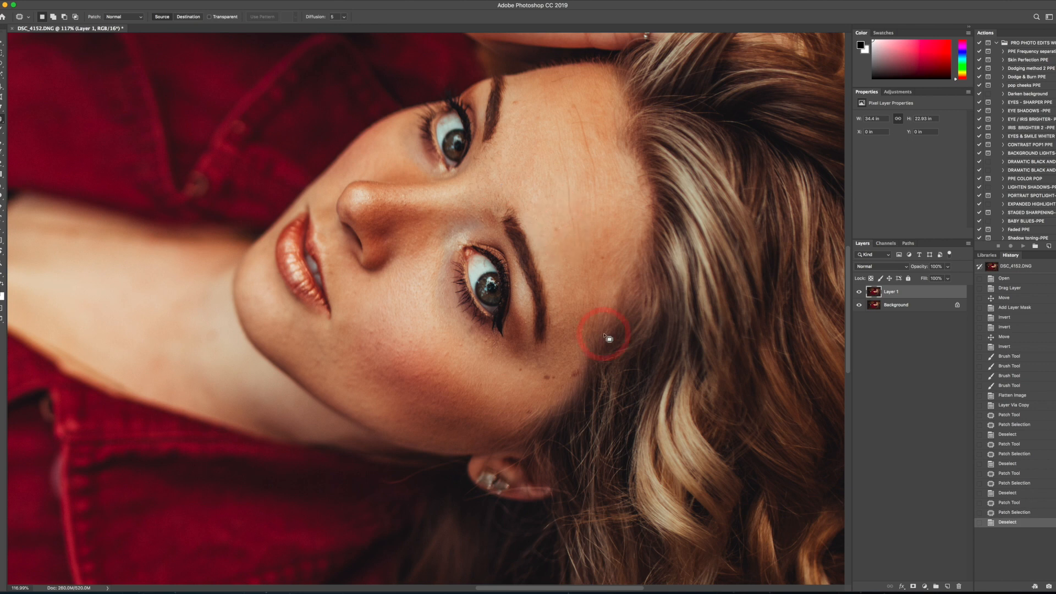
pyautogui.moveTo(554, 377); pyautogui.dragTo(534, 379)
pyautogui.click(586, 284)
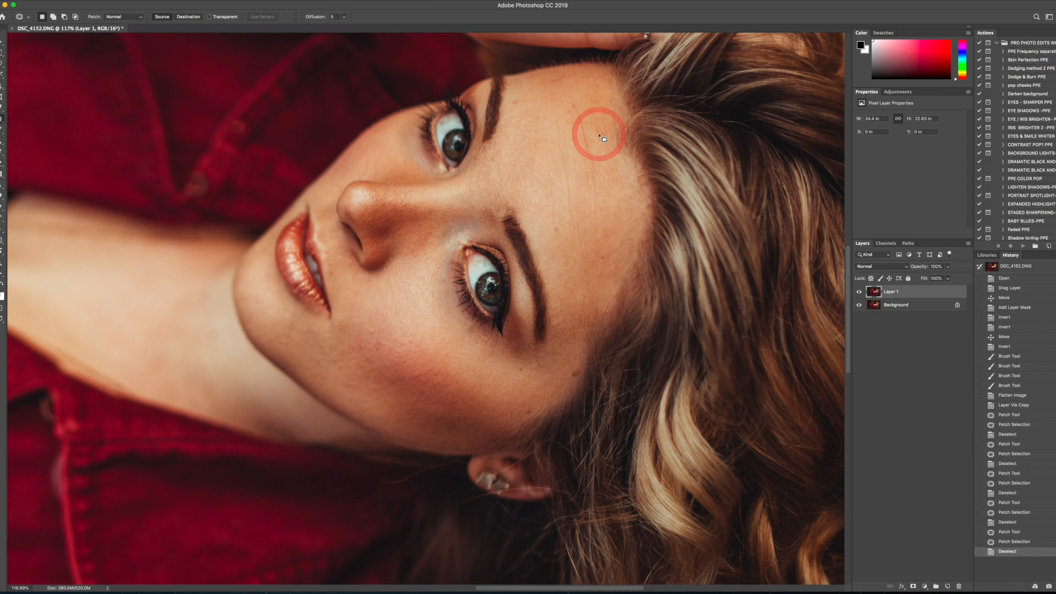
# - Paint over the fine lines on the forehead with the Spot Healing Brush in Content-Aware mode
pyautogui.rightClick(7, 119)
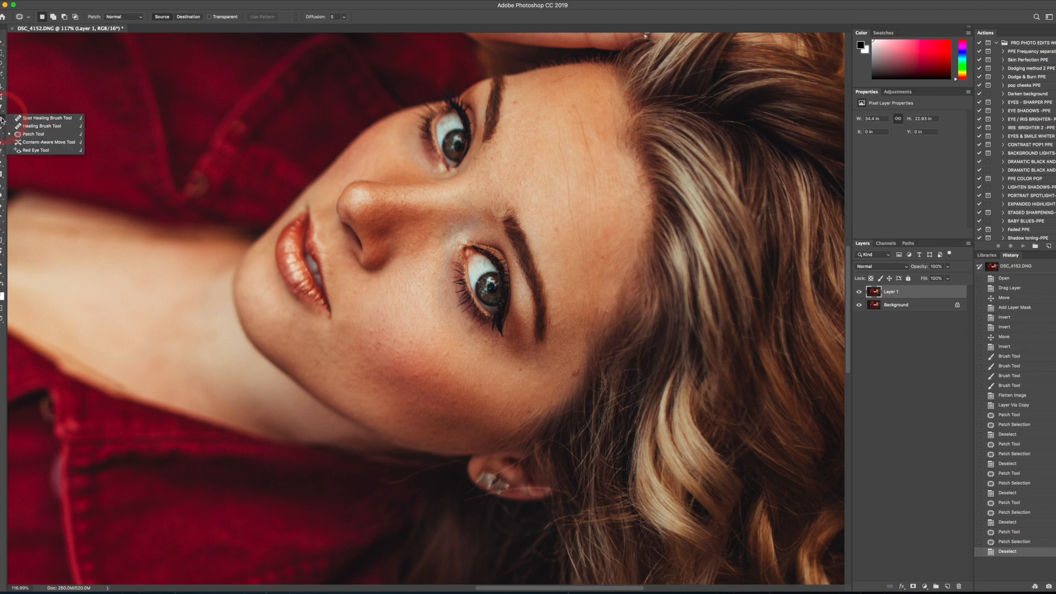
pyautogui.click(33, 120)
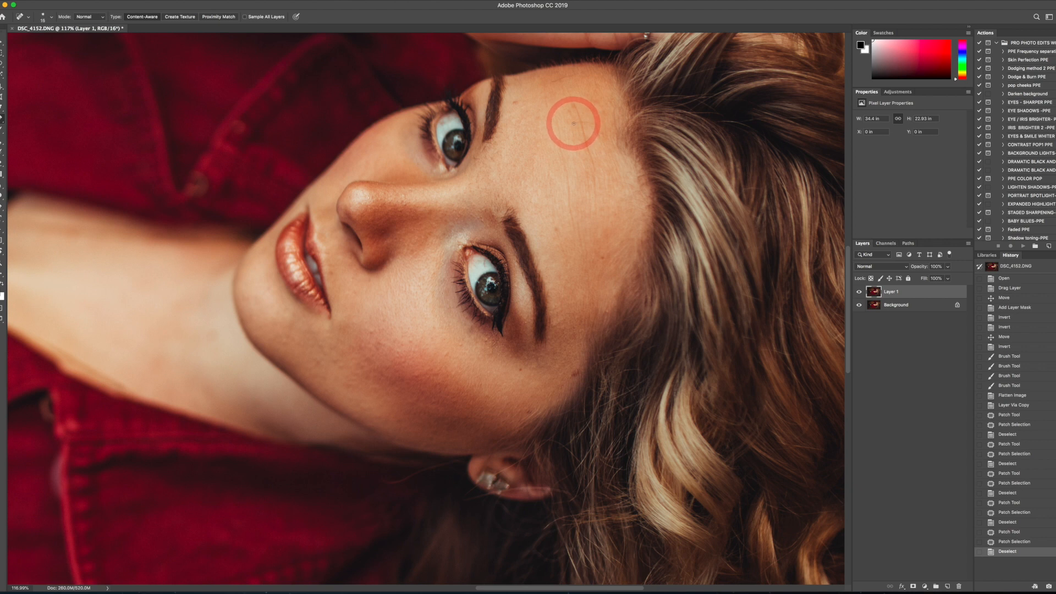
pyautogui.moveTo(571, 123); pyautogui.dragTo(599, 126)
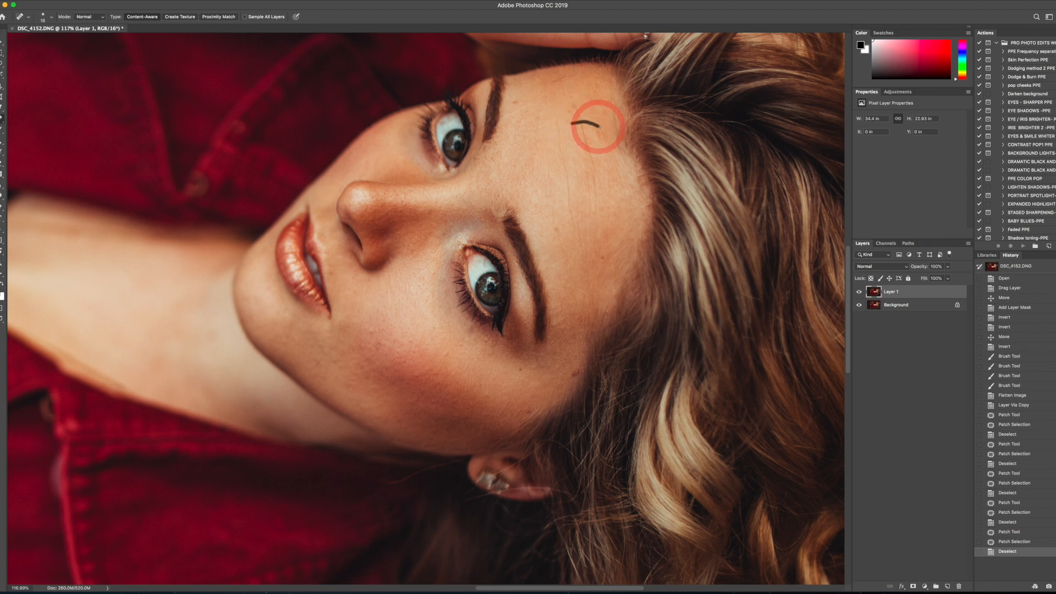
pyautogui.moveTo(552, 83); pyautogui.dragTo(584, 80)
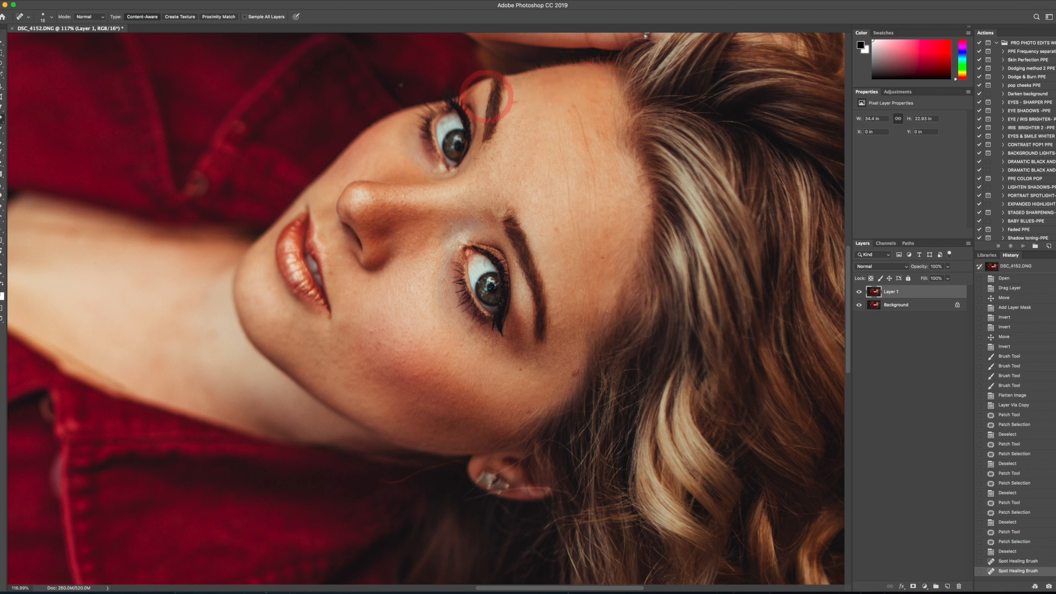
# - Switch from the Spot Healing Brush back to the Patch tool
pyautogui.rightClick(2, 118)
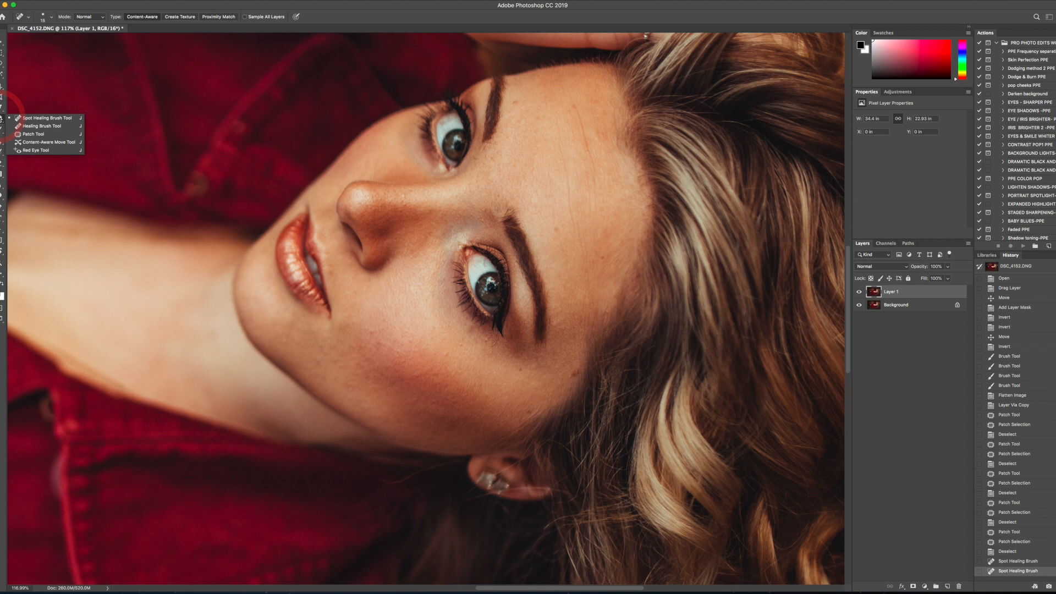
pyautogui.click(39, 119)
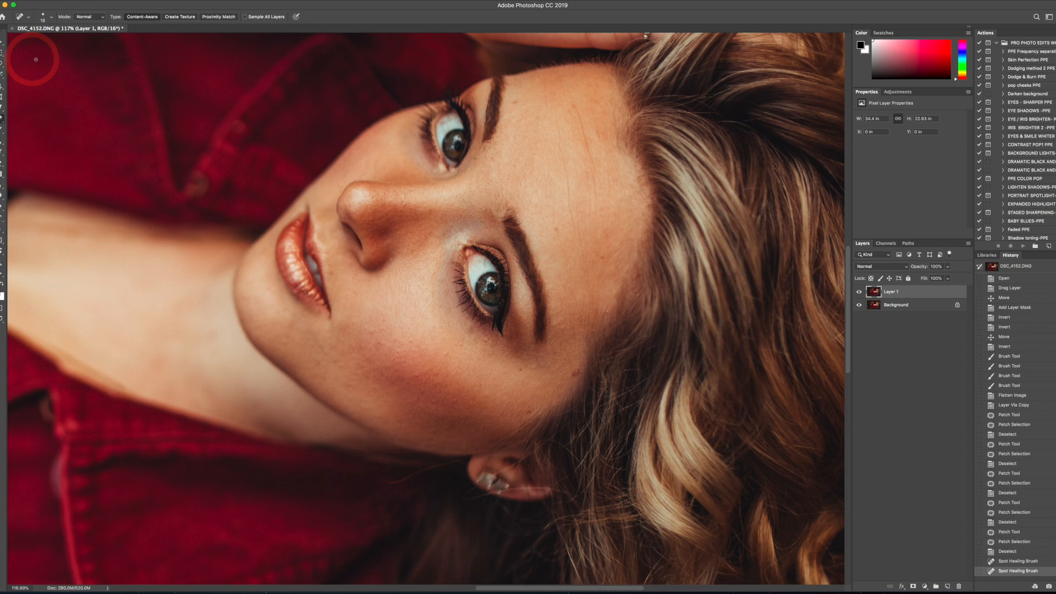
pyautogui.rightClick(1, 120)
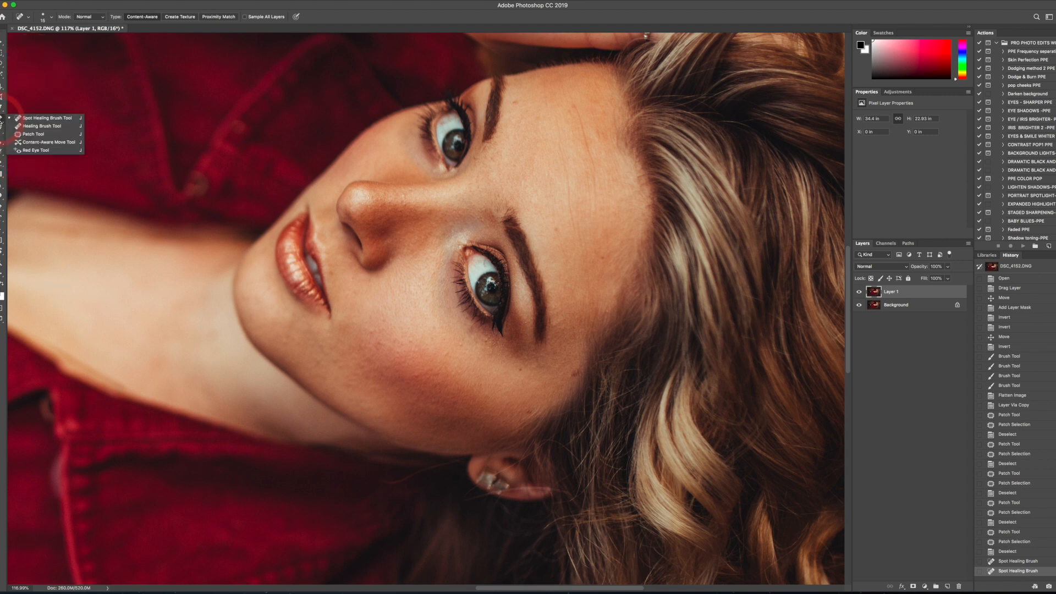
pyautogui.click(33, 132)
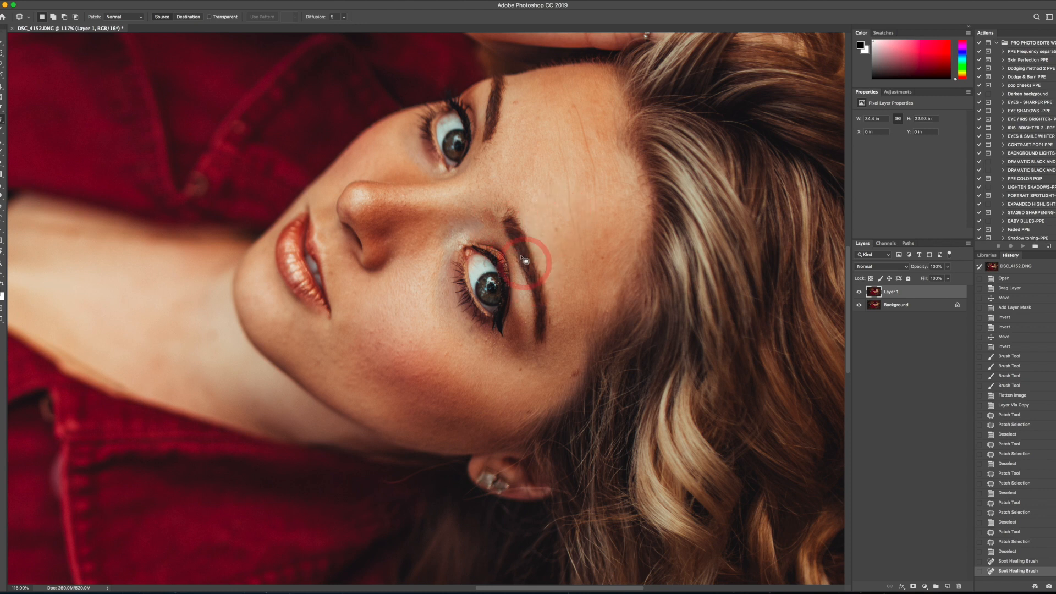
# - Patch the remaining skin marks around the woman's cheek and mouth with clean skin and clear the selection
pyautogui.press('super+0')
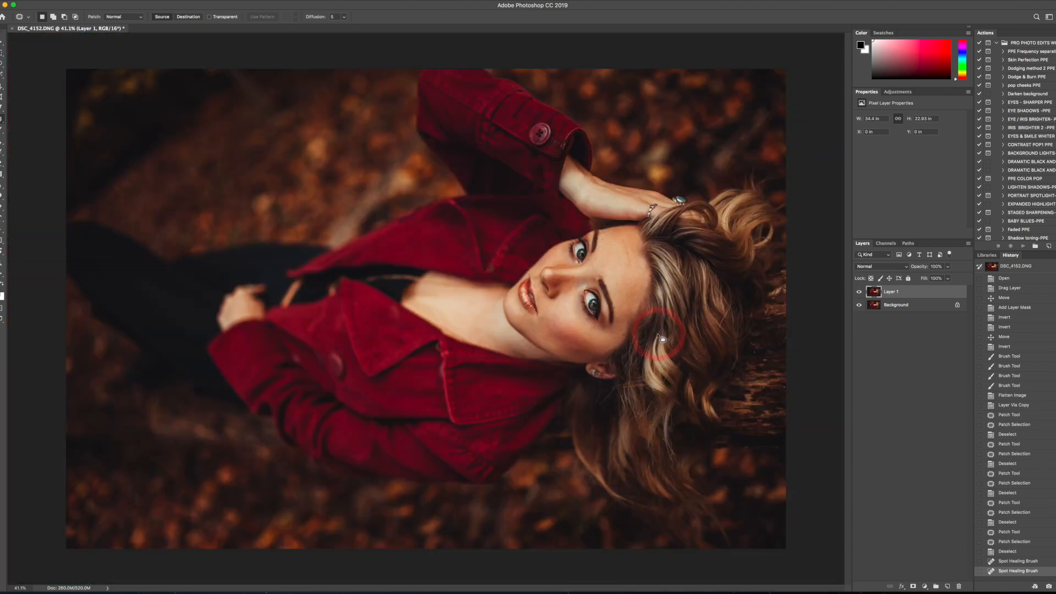
pyautogui.moveTo(551, 319)
pyautogui.mouseDown()
pyautogui.moveTo(537, 319)
pyautogui.moveTo(575, 315)
pyautogui.mouseUp()
pyautogui.press('super+d')
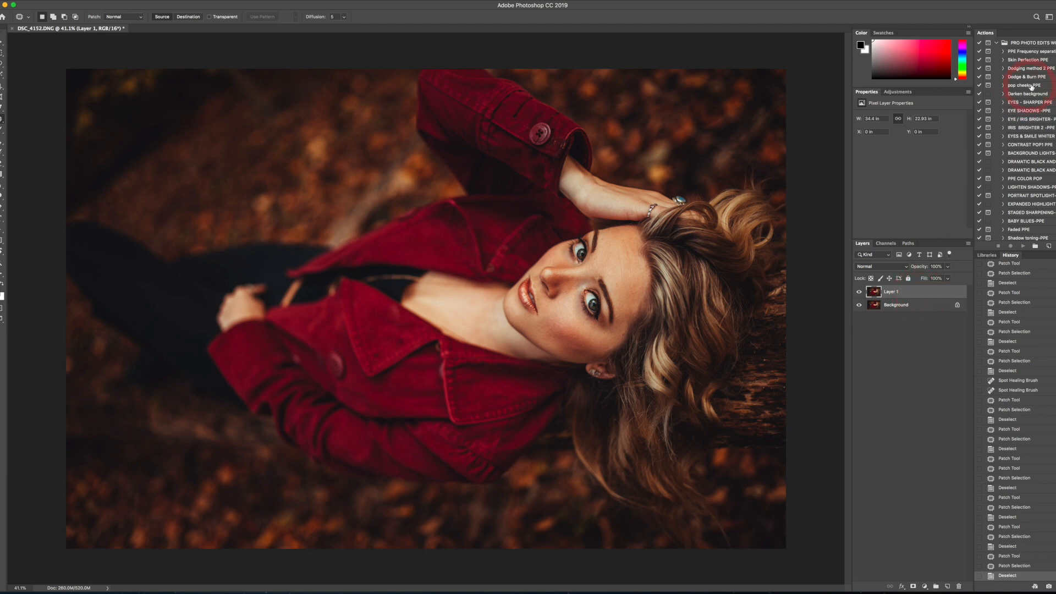
# - Run the PPE Frequency separation action on Layer 1 and continue to its radius setting
pyautogui.click(1030, 53)
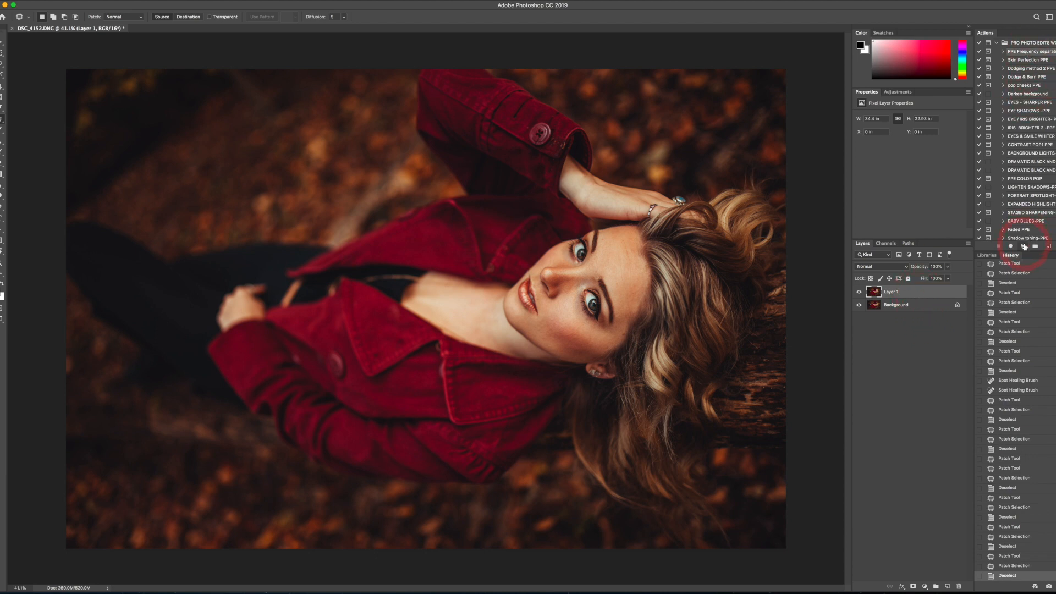
pyautogui.click(1024, 247)
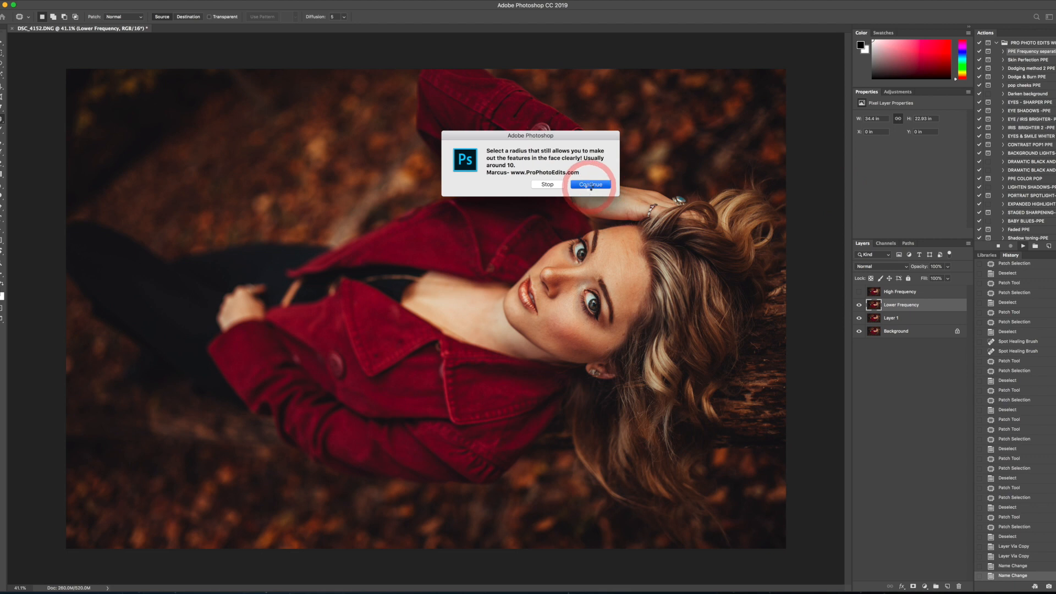
pyautogui.click(589, 185)
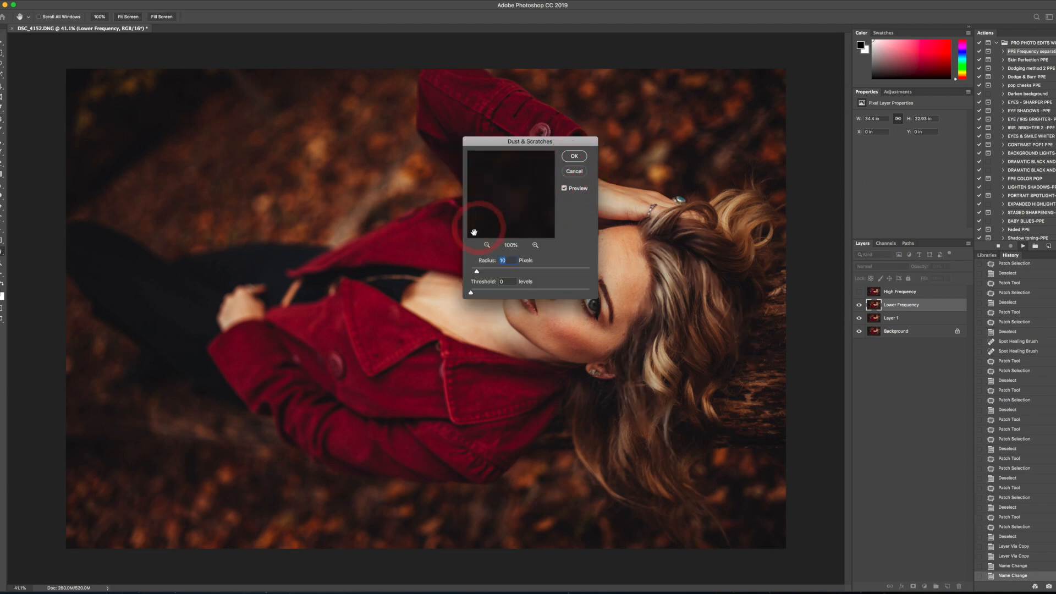
# - Preview the face in Dust & Scratches, raise the radius slightly above 10 pixels and apply the filter to finish the action
pyautogui.click(486, 245)
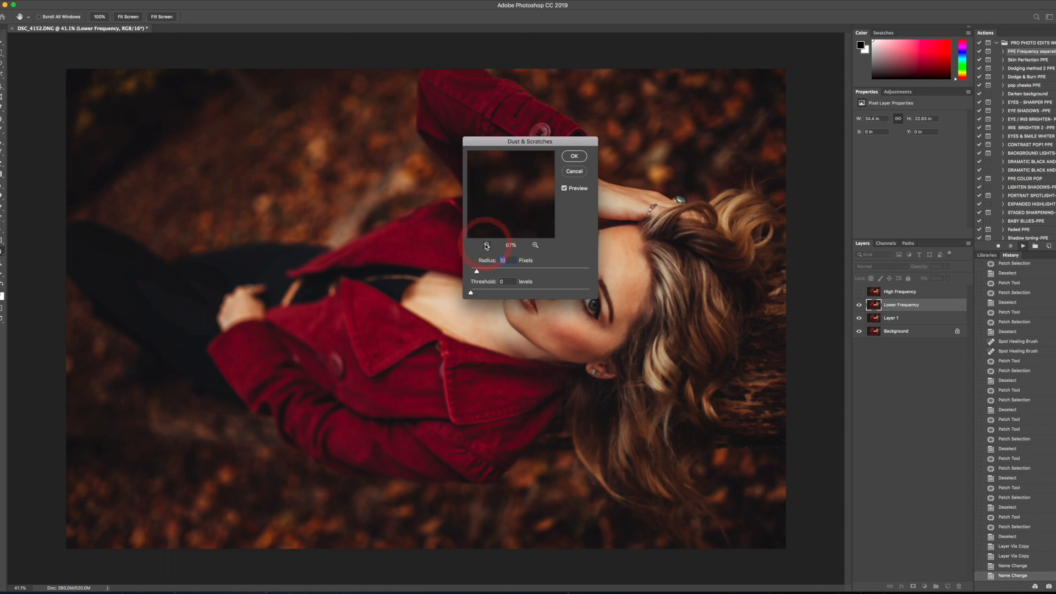
pyautogui.click(486, 245)
pyautogui.click(486, 245)
pyautogui.moveTo(488, 219); pyautogui.dragTo(516, 207)
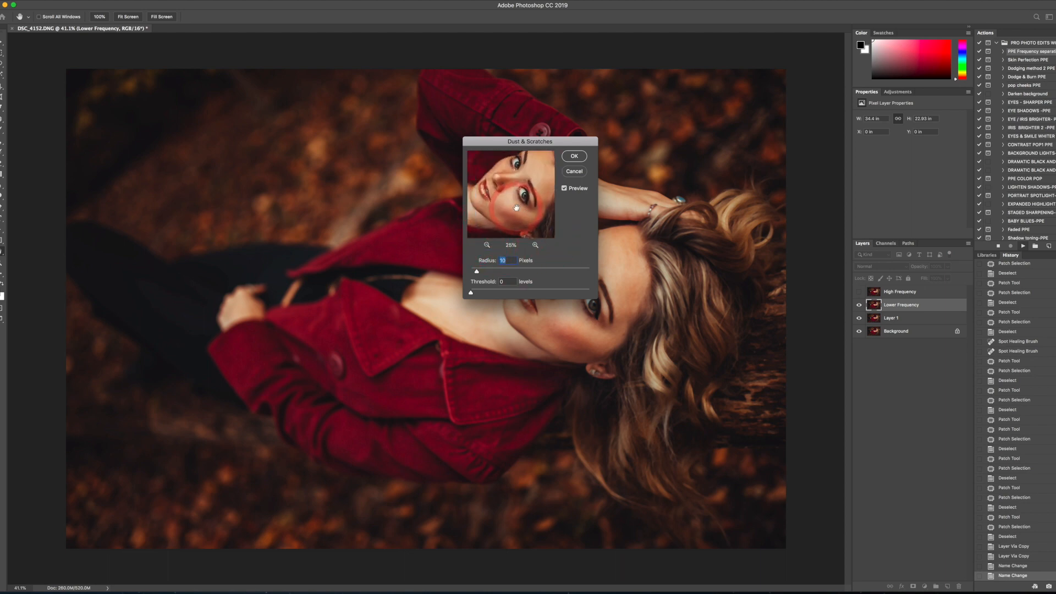
pyautogui.click(536, 245)
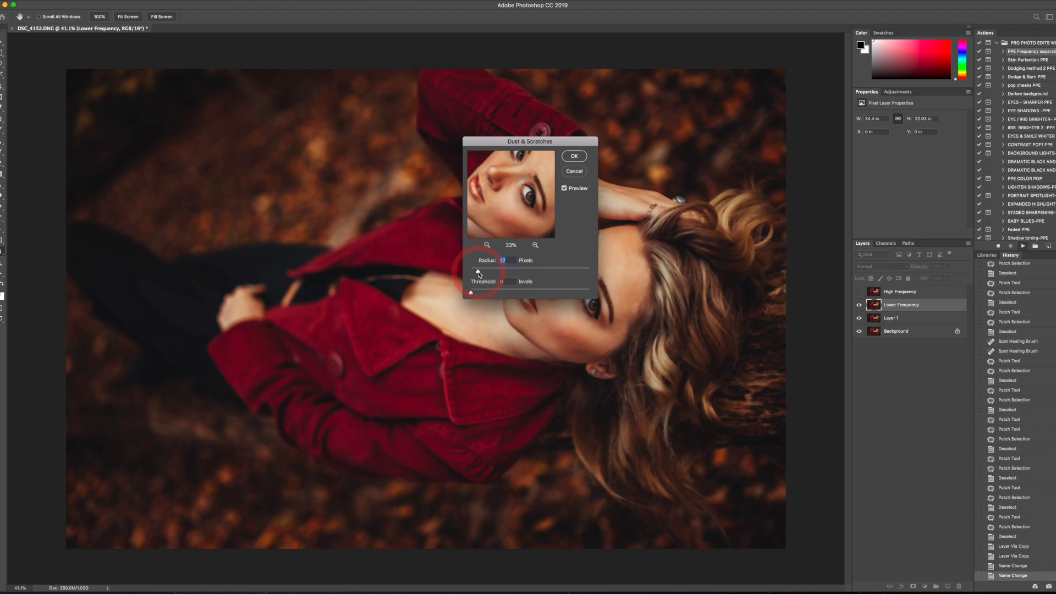
pyautogui.click(928, 385)
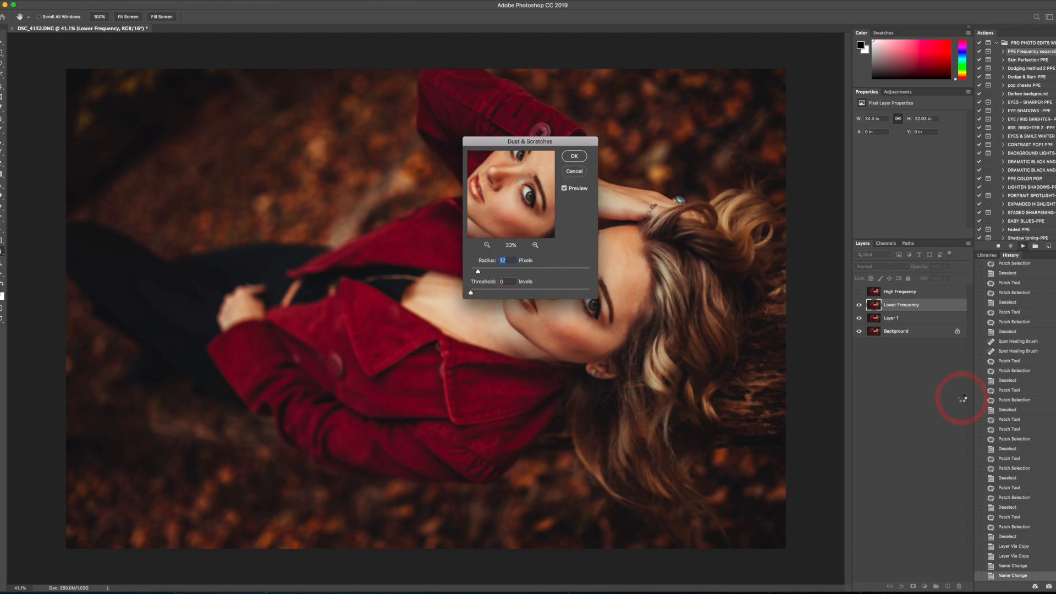
pyautogui.press('Return')
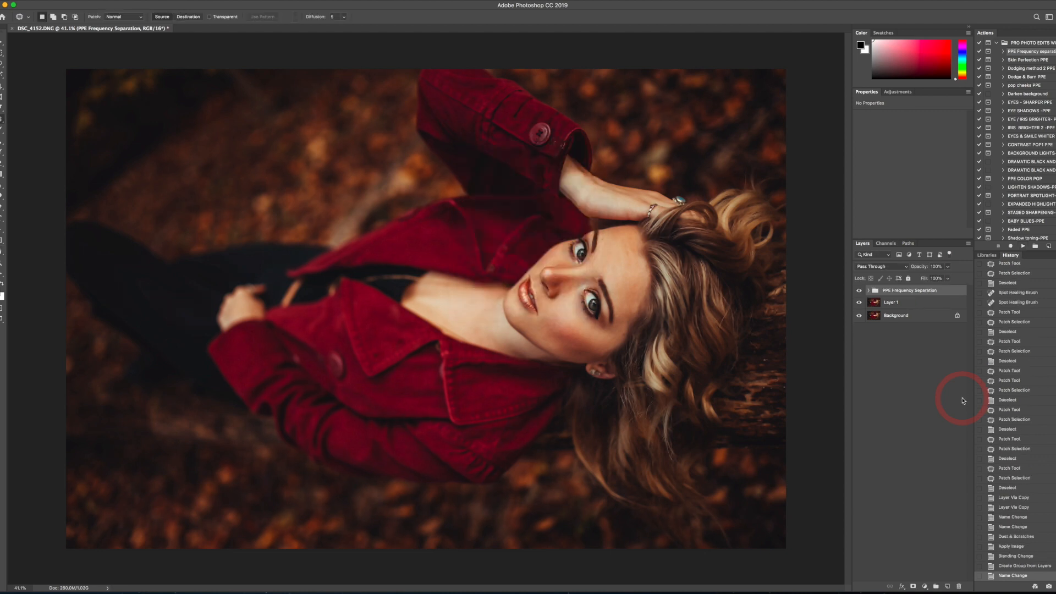
# - Expand the PPE Frequency Separation group, select the Lower Frequency layer and activate the Lasso tool
pyautogui.click(868, 290)
pyautogui.click(483, 127)
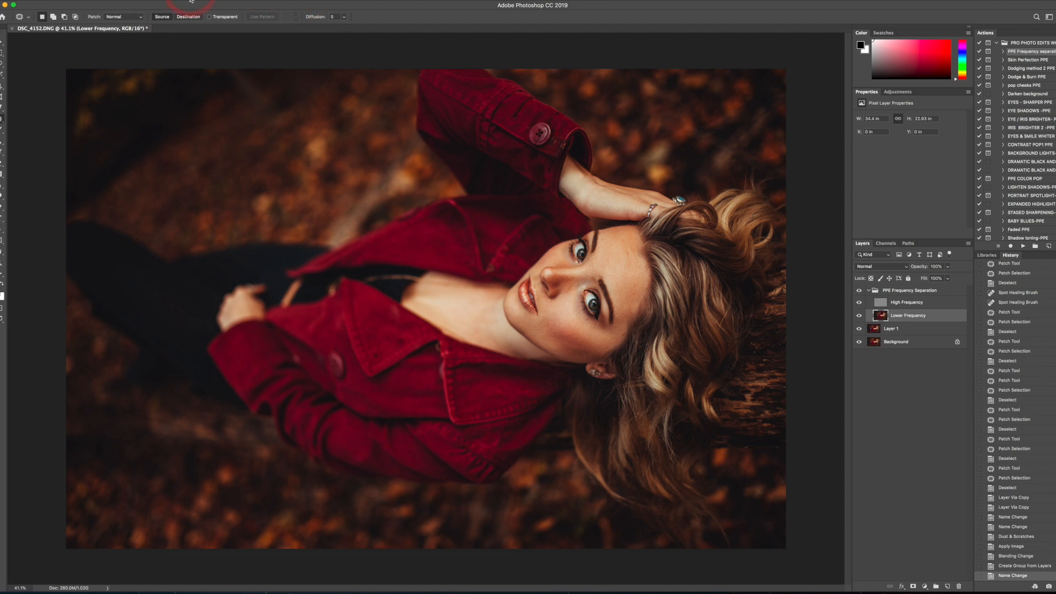
pyautogui.click(1, 64)
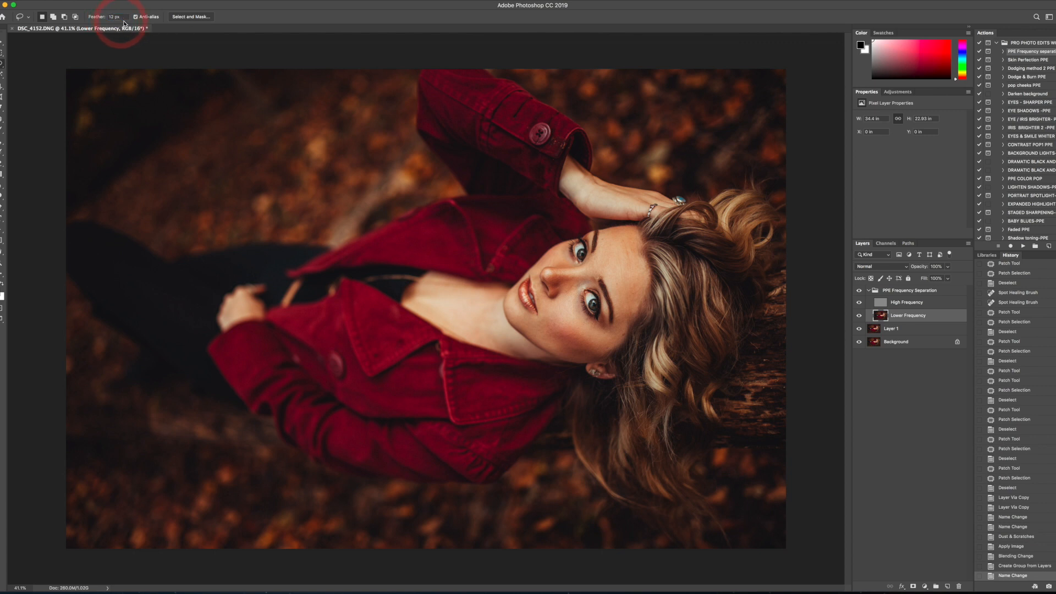
pyautogui.click(890, 315)
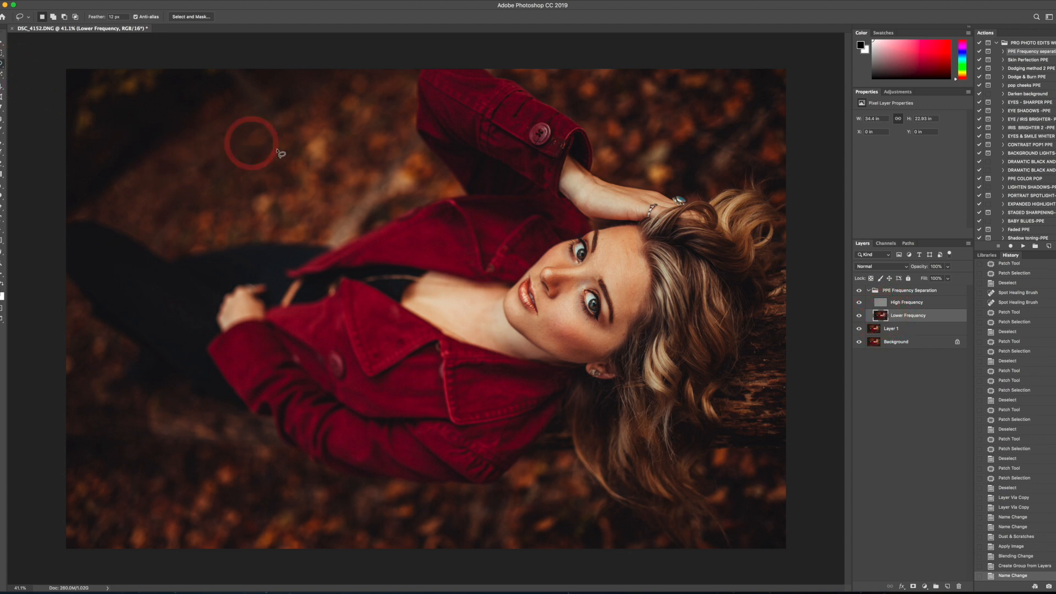
# - Lasso the forehead skin above the eyebrows and smooth it with a 5.0-pixel Gaussian Blur, applied twice
pyautogui.scroll(5, 367, 220)
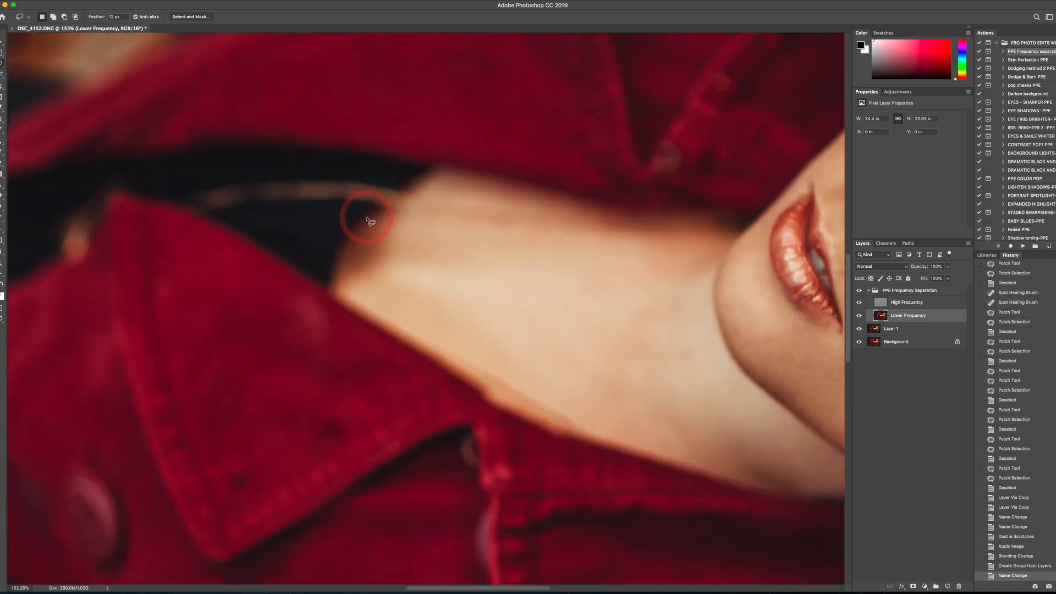
pyautogui.scroll(-3, 367, 220)
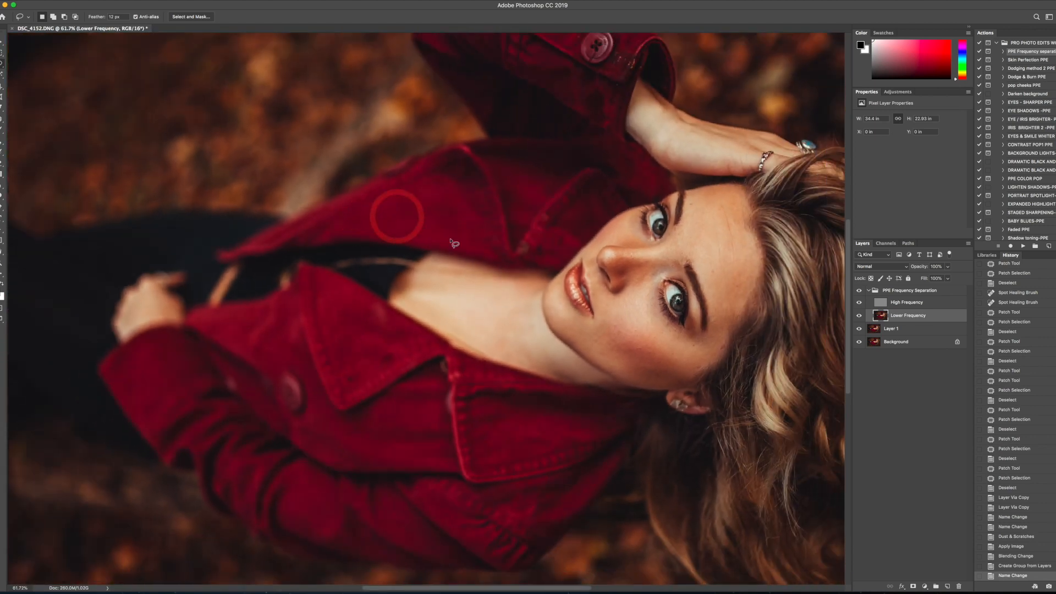
pyautogui.moveTo(741, 200)
pyautogui.mouseDown()
pyautogui.moveTo(692, 193)
pyautogui.moveTo(669, 240)
pyautogui.moveTo(668, 253)
pyautogui.moveTo(697, 267)
pyautogui.moveTo(716, 327)
pyautogui.moveTo(753, 291)
pyautogui.moveTo(739, 198)
pyautogui.mouseUp()
pyautogui.click(203, 1)
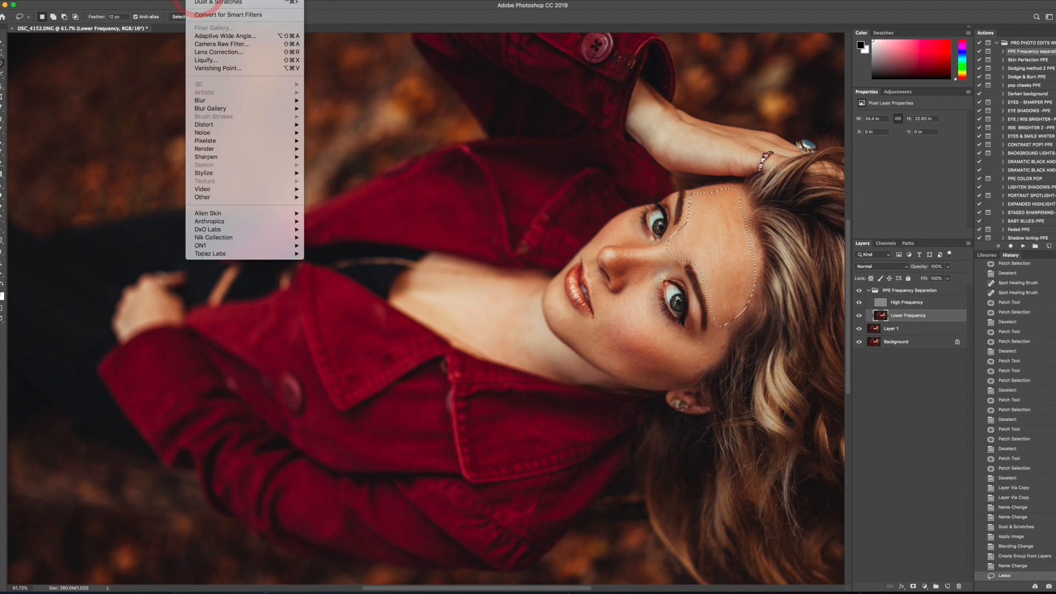
pyautogui.click(216, 101)
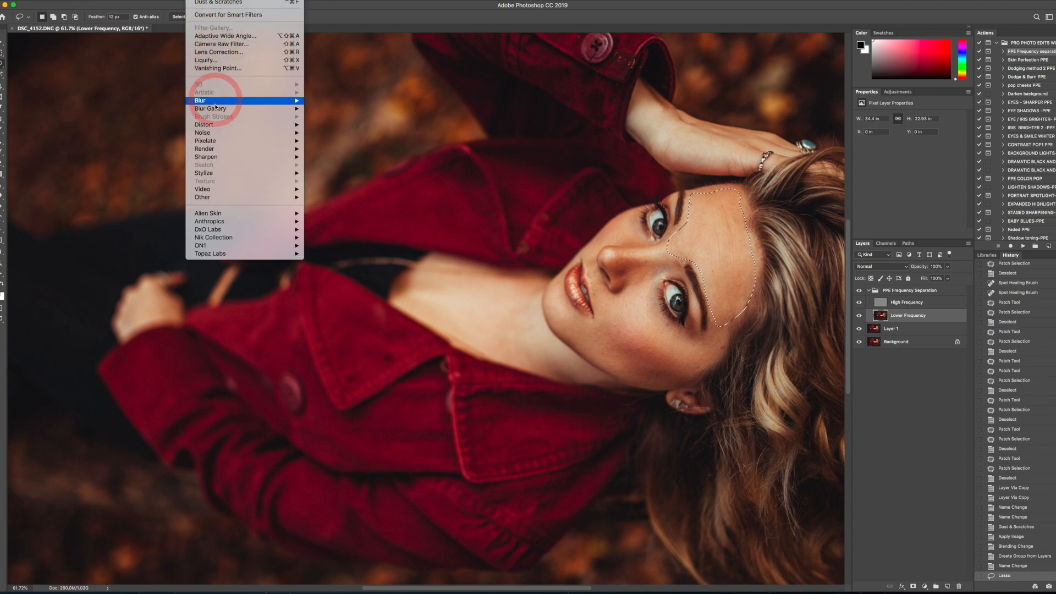
pyautogui.click(341, 133)
pyautogui.click(342, 135)
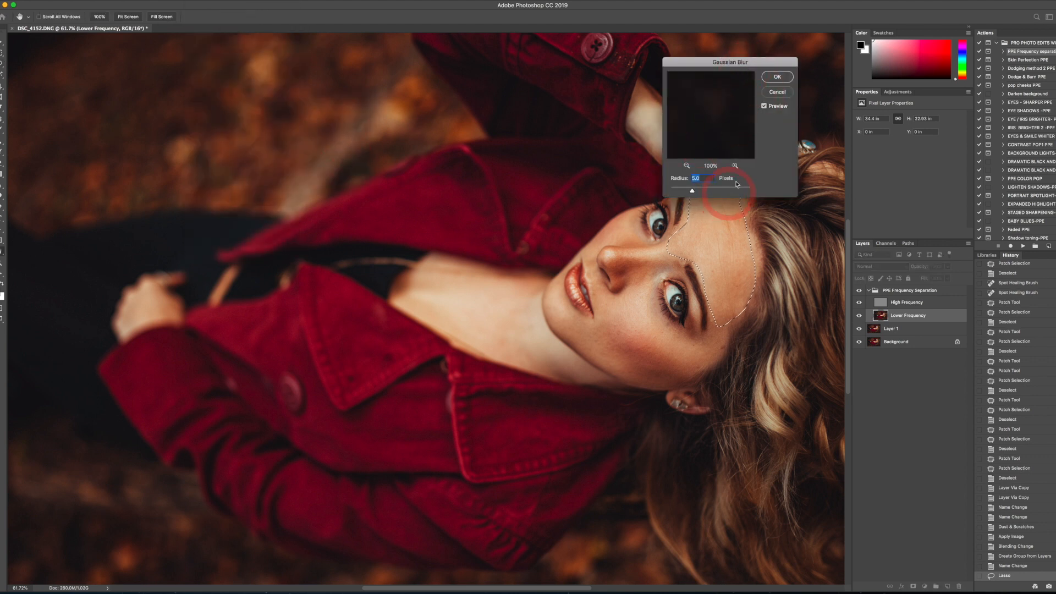
pyautogui.click(784, 80)
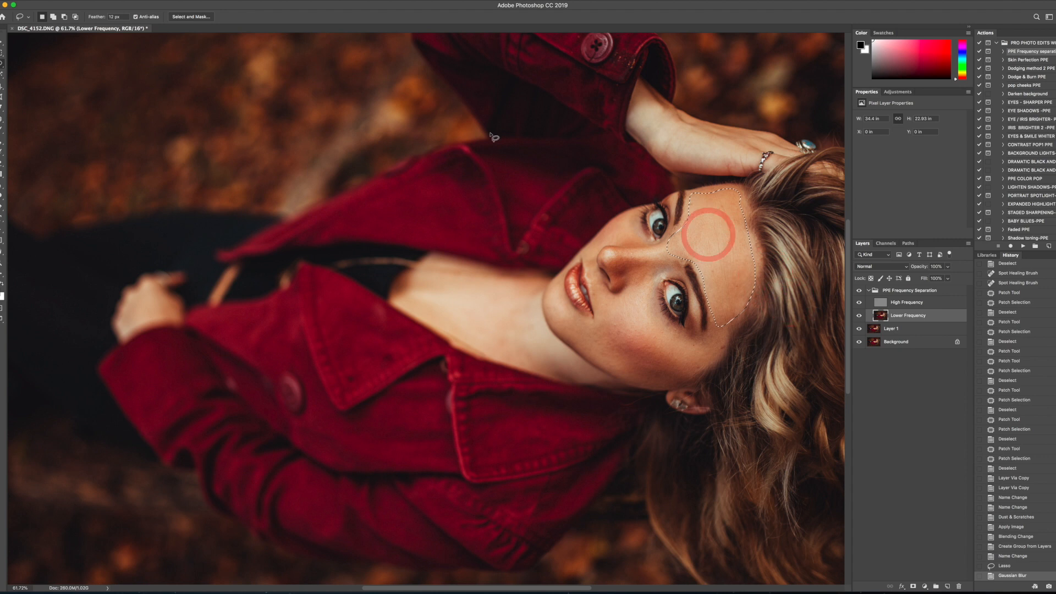
pyautogui.click(201, 1)
pyautogui.click(206, 3)
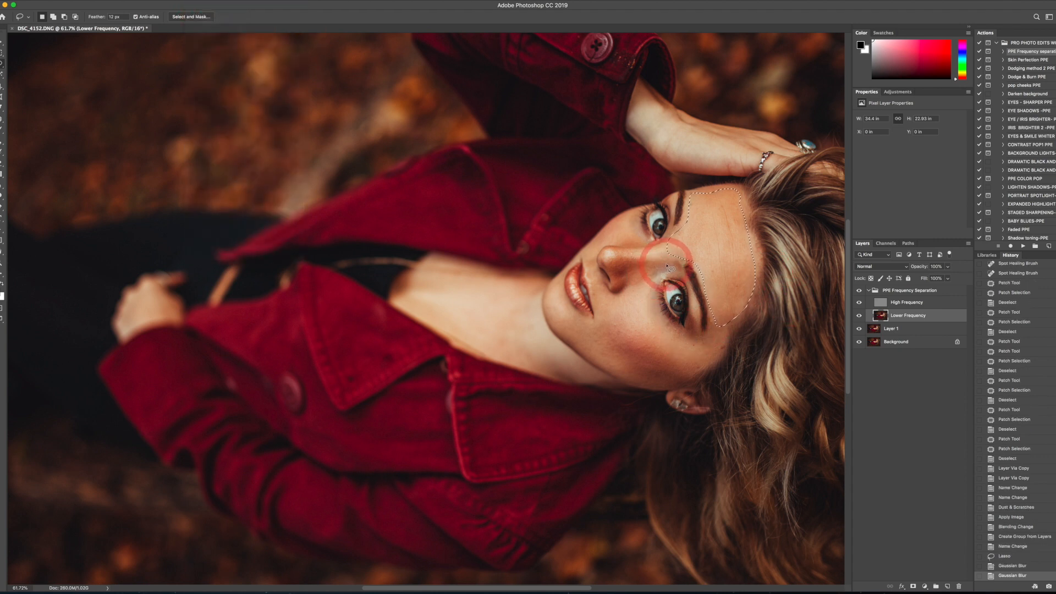
# - Lasso the skin between the nose and the nearer eye and apply the last Gaussian Blur twice
pyautogui.moveTo(666, 264)
pyautogui.mouseDown()
pyautogui.moveTo(629, 290)
pyautogui.moveTo(626, 276)
pyautogui.moveTo(665, 264)
pyautogui.mouseUp()
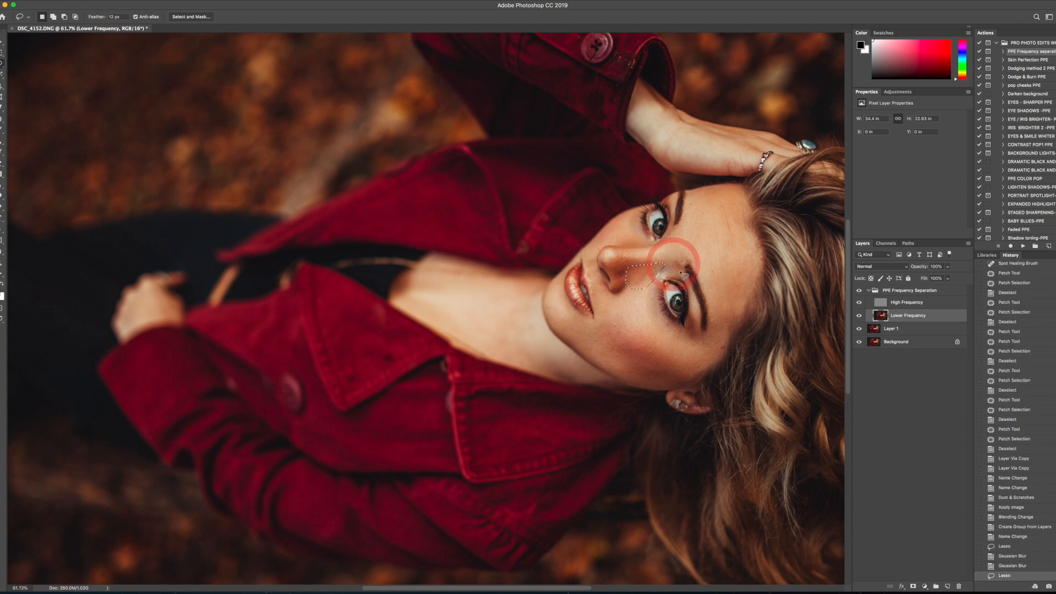
pyautogui.click(202, 2)
pyautogui.click(202, 3)
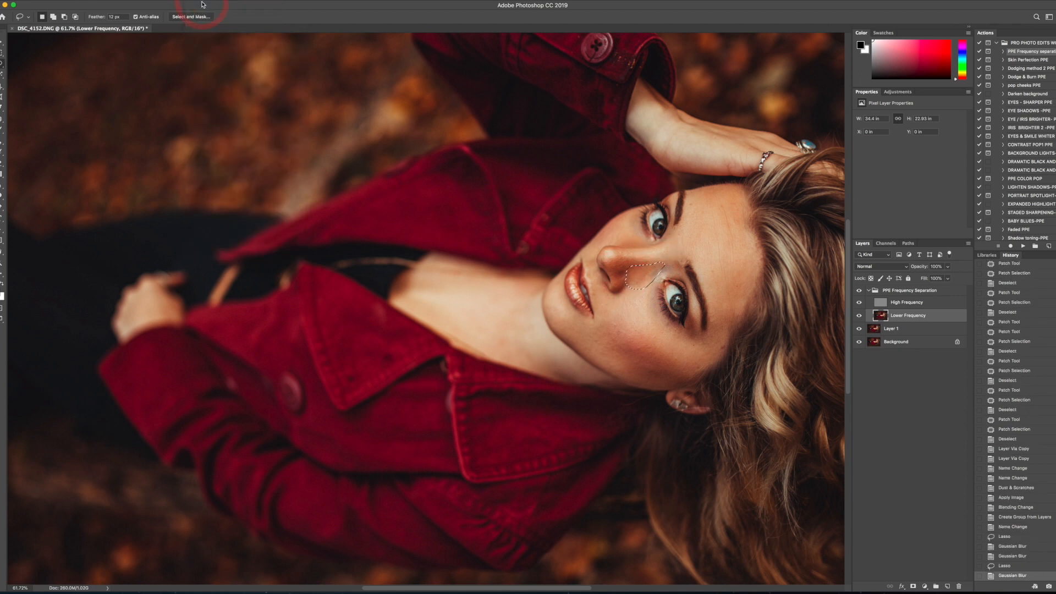
pyautogui.click(202, 2)
pyautogui.click(206, 7)
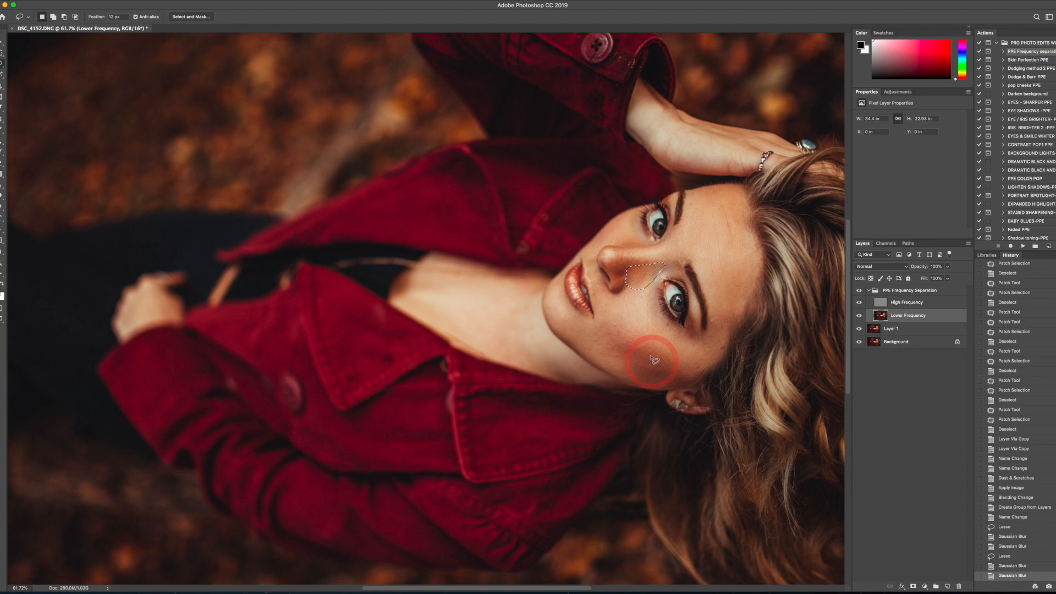
# - Lasso the large cheek and jaw area below the nearer eye and apply the last Gaussian Blur twice
pyautogui.moveTo(651, 288)
pyautogui.mouseDown()
pyautogui.moveTo(674, 327)
pyautogui.moveTo(711, 347)
pyautogui.mouseUp()
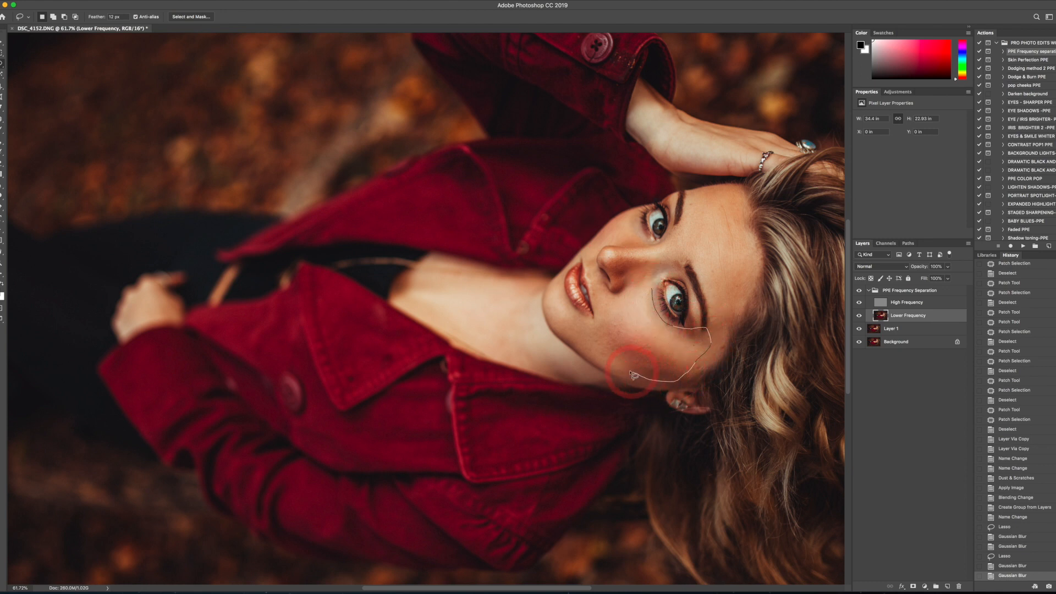
pyautogui.moveTo(598, 358)
pyautogui.mouseDown()
pyautogui.moveTo(574, 326)
pyautogui.moveTo(652, 286)
pyautogui.mouseUp()
pyautogui.click(202, 2)
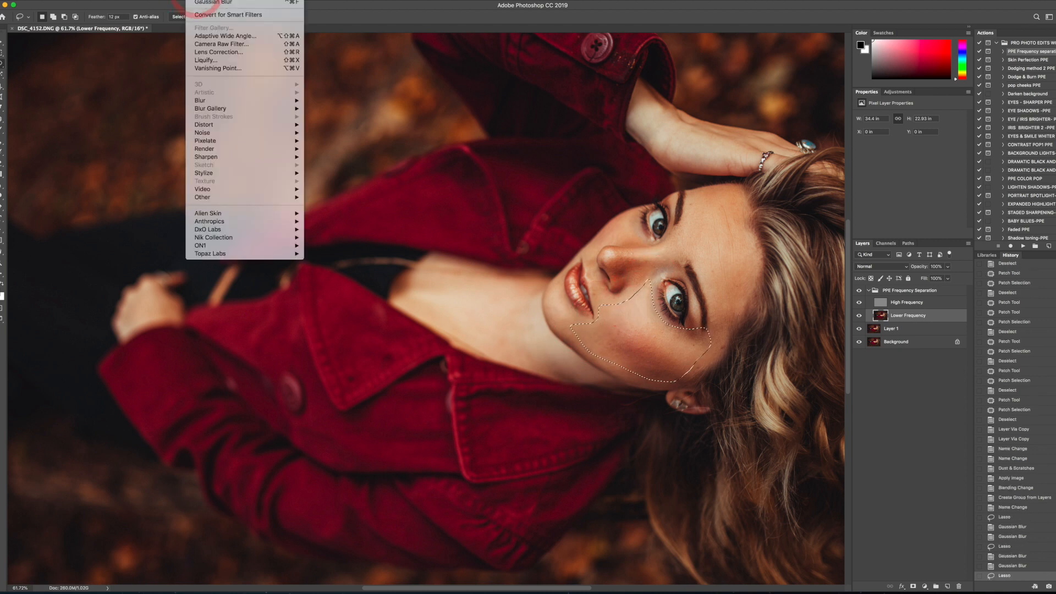
pyautogui.click(203, 1)
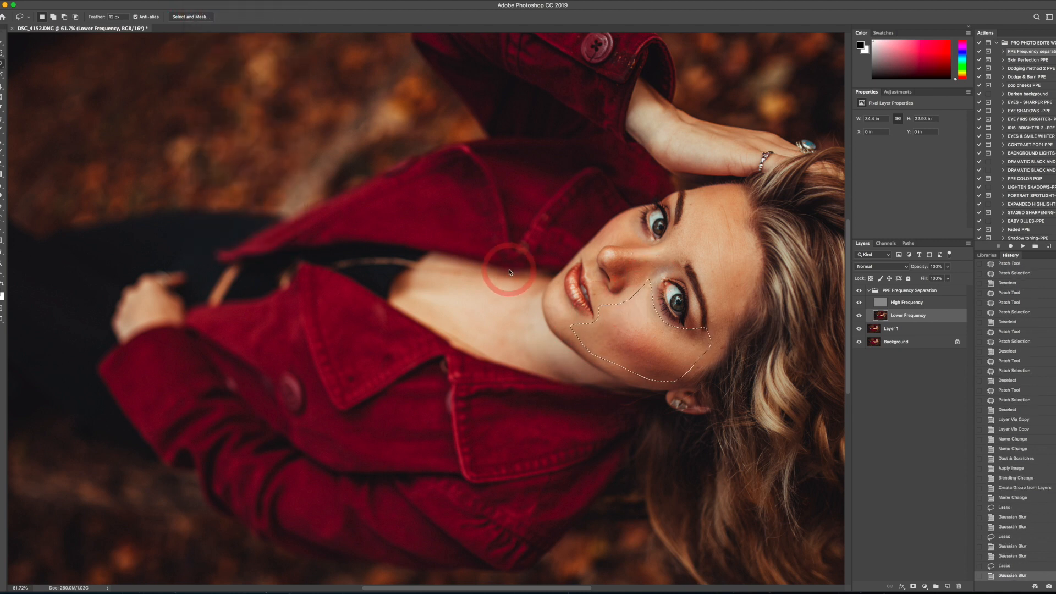
pyautogui.click(204, 2)
pyautogui.click(205, 4)
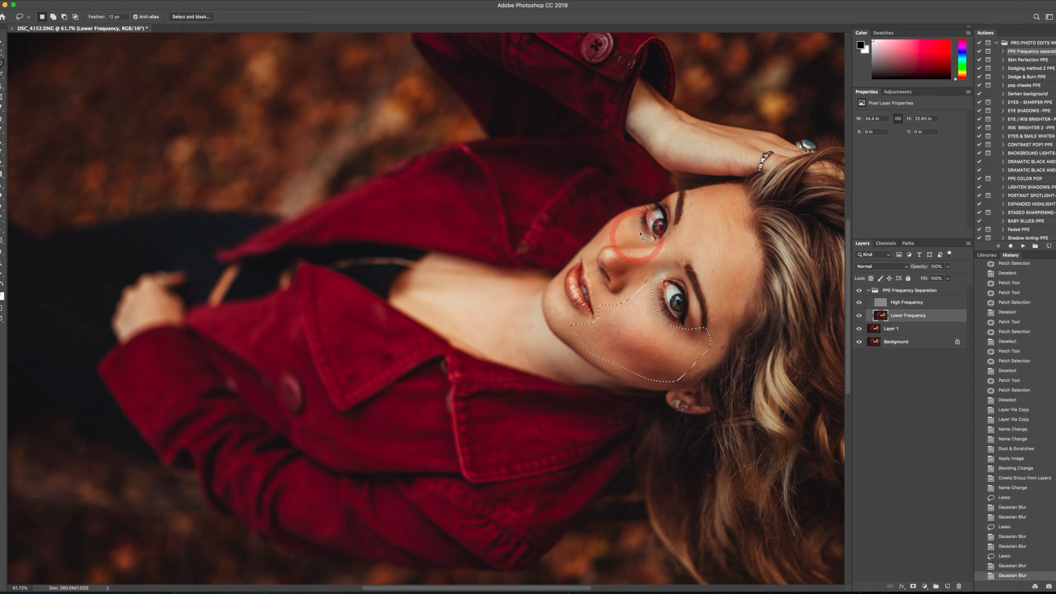
# - Lasso the farther cheek and the skin between nose and upper lip in turn, applying the last Gaussian Blur to each
pyautogui.moveTo(645, 236)
pyautogui.mouseDown()
pyautogui.moveTo(592, 254)
pyautogui.moveTo(638, 208)
pyautogui.mouseUp()
pyautogui.click(206, 3)
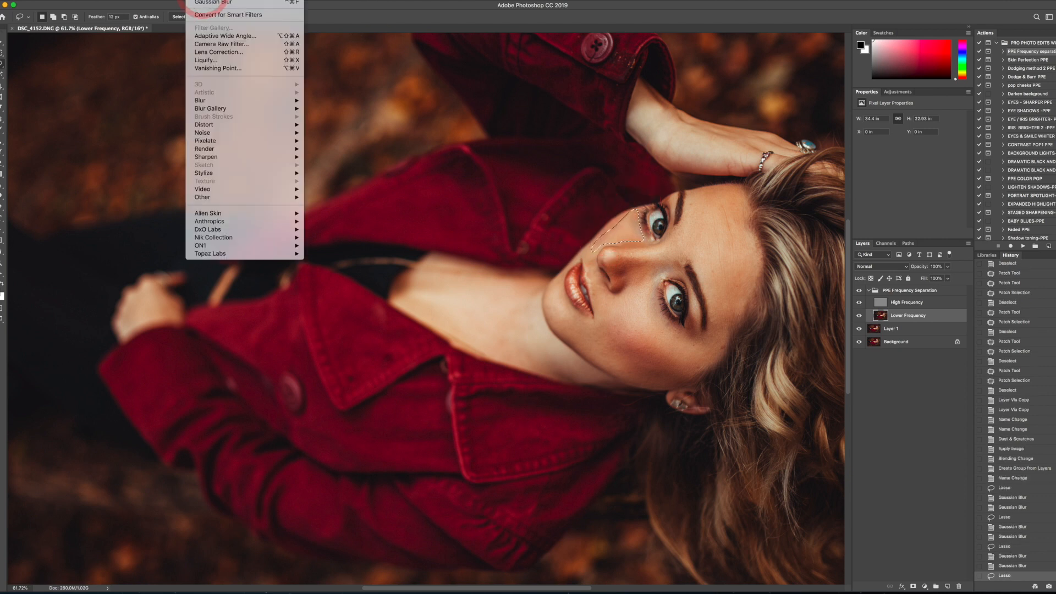
pyautogui.click(220, 16)
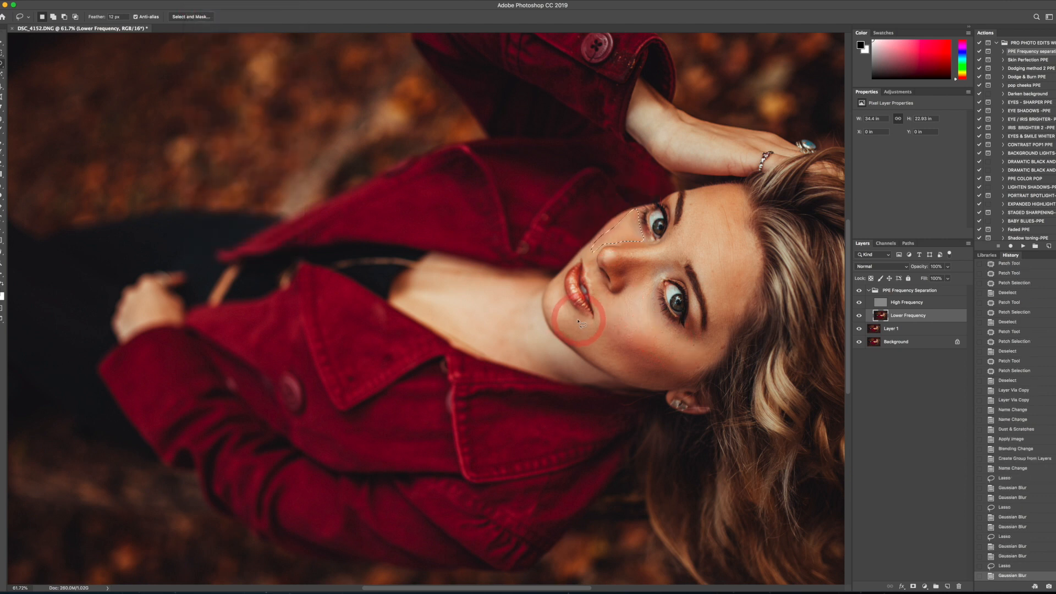
pyautogui.moveTo(606, 292)
pyautogui.mouseDown()
pyautogui.moveTo(592, 263)
pyautogui.moveTo(597, 306)
pyautogui.moveTo(611, 313)
pyautogui.moveTo(605, 289)
pyautogui.mouseUp()
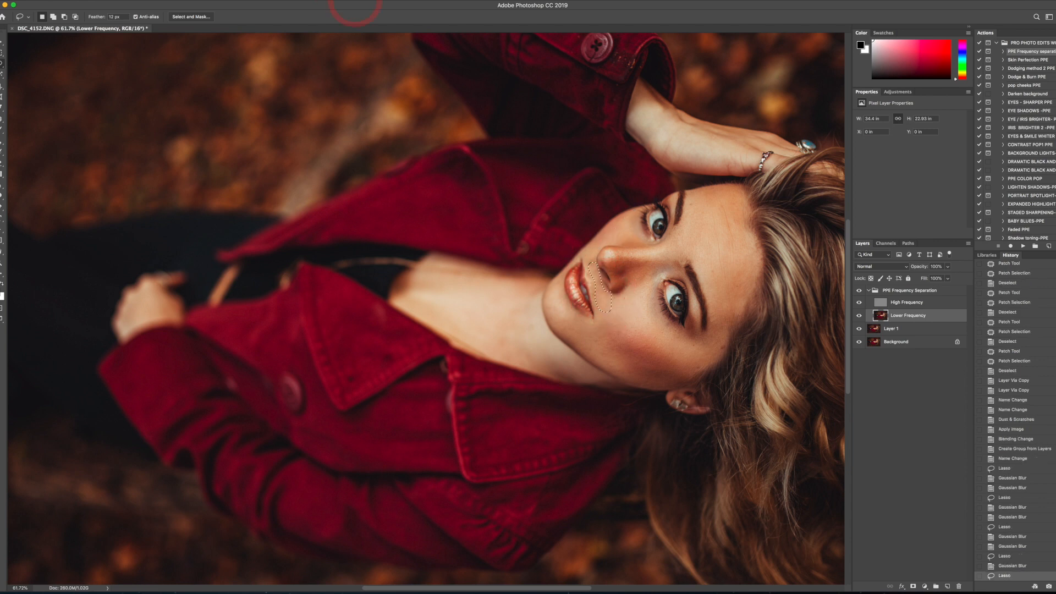
pyautogui.click(238, 2)
pyautogui.click(215, 9)
# - Lasso the chin and the middle of the forehead in turn, applying the last Gaussian Blur to each
pyautogui.moveTo(590, 323)
pyautogui.mouseDown()
pyautogui.moveTo(557, 294)
pyautogui.moveTo(555, 308)
pyautogui.moveTo(599, 360)
pyautogui.moveTo(617, 349)
pyautogui.moveTo(593, 323)
pyautogui.mouseUp()
pyautogui.click(202, 1)
pyautogui.click(213, 3)
pyautogui.moveTo(699, 254)
pyautogui.mouseDown()
pyautogui.moveTo(630, 273)
pyautogui.moveTo(686, 232)
pyautogui.mouseUp()
pyautogui.click(202, 2)
pyautogui.click(203, 2)
# - Lasso the neck and upper chest skin and smooth it with the last Gaussian Blur
pyautogui.moveTo(533, 282)
pyautogui.mouseDown()
pyautogui.moveTo(534, 331)
pyautogui.moveTo(572, 369)
pyautogui.moveTo(496, 351)
pyautogui.moveTo(406, 291)
pyautogui.moveTo(415, 277)
pyautogui.moveTo(537, 285)
pyautogui.mouseUp()
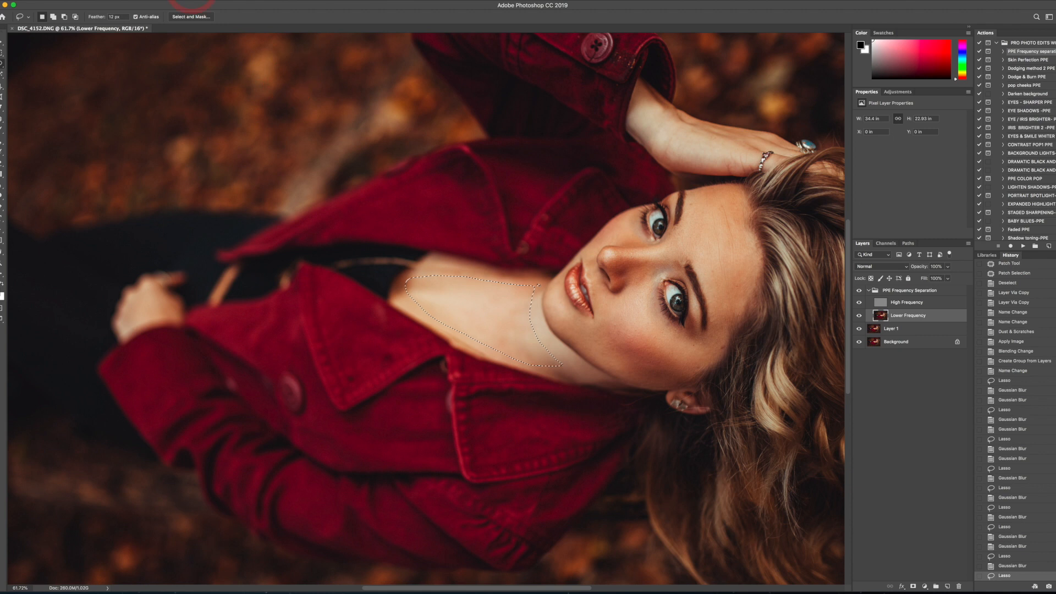
pyautogui.click(193, 2)
pyautogui.click(203, 3)
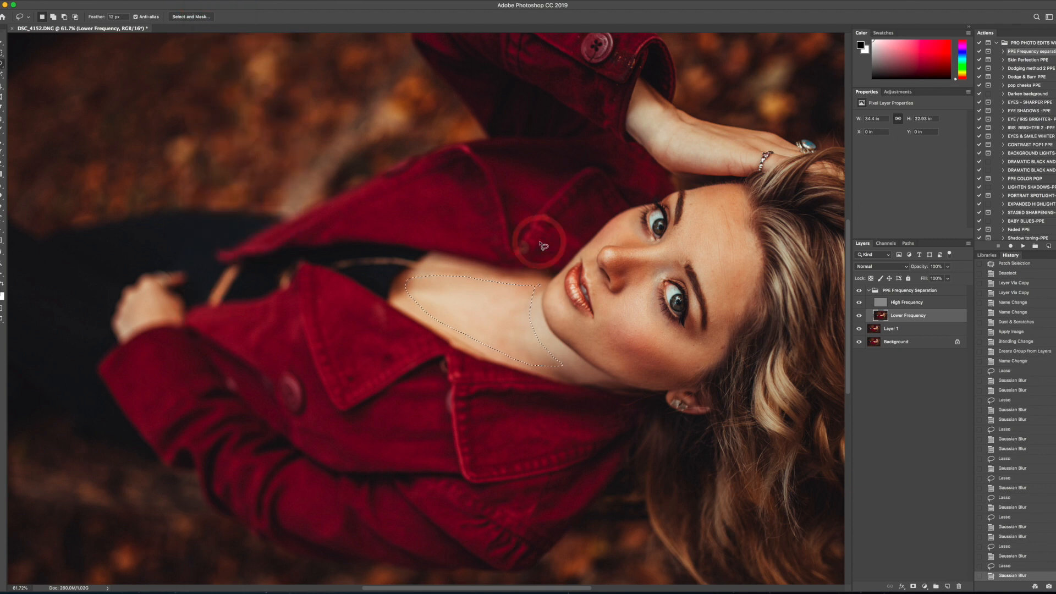
# - Lasso the upper part of the raised wrist and hand and smooth it with the last Gaussian Blur
pyautogui.moveTo(762, 137)
pyautogui.mouseDown()
pyautogui.moveTo(753, 148)
pyautogui.moveTo(659, 104)
pyautogui.moveTo(642, 114)
pyautogui.moveTo(644, 139)
pyautogui.moveTo(685, 153)
pyautogui.moveTo(755, 149)
pyautogui.mouseUp()
pyautogui.click(189, 1)
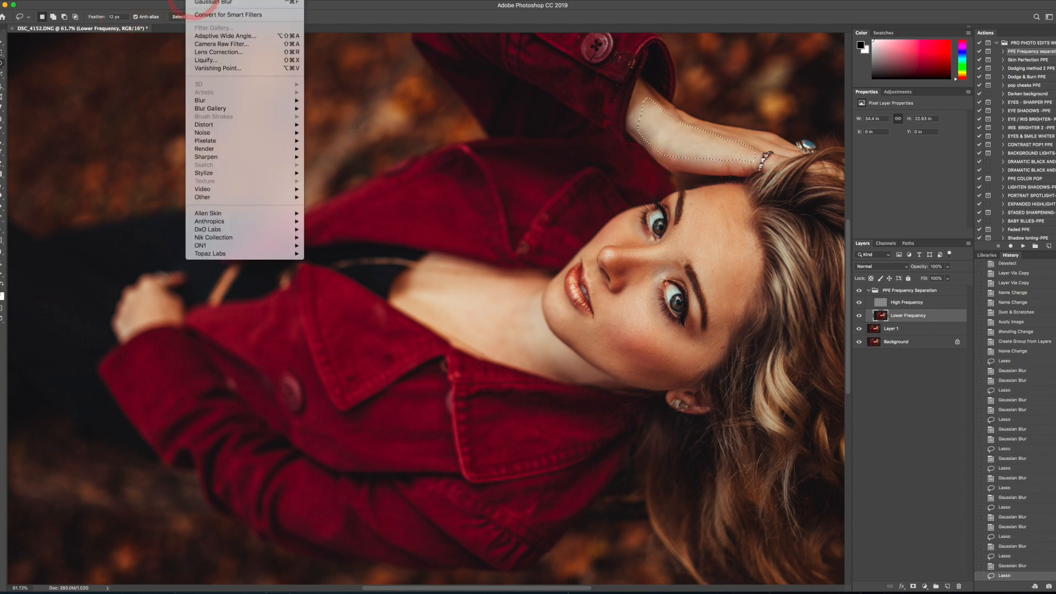
pyautogui.click(199, 3)
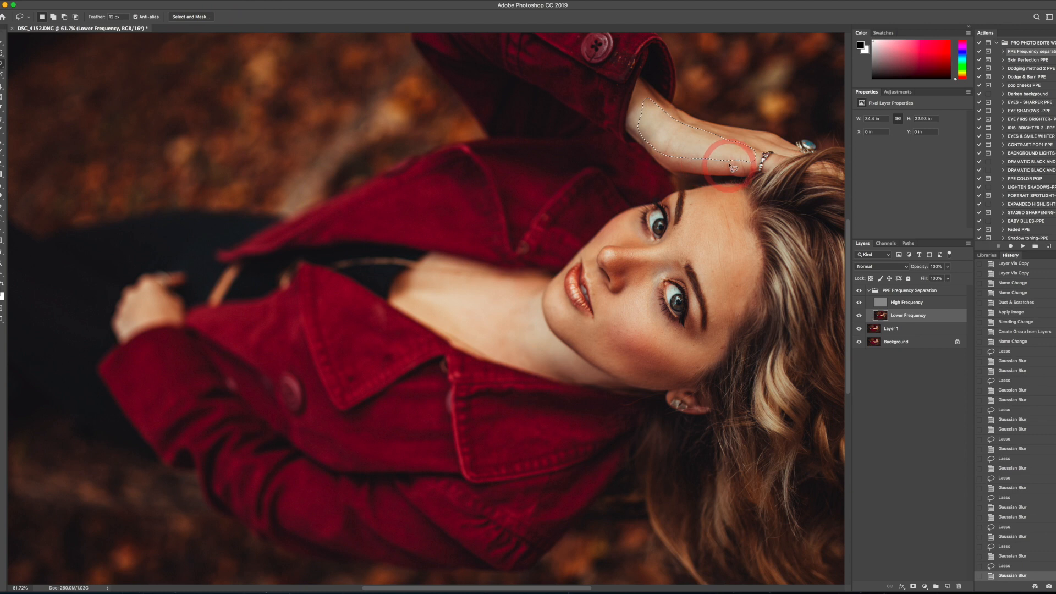
# - Clear the selection, lasso the lower part of the raised wrist and hand, and apply the last Gaussian Blur
pyautogui.click(751, 137)
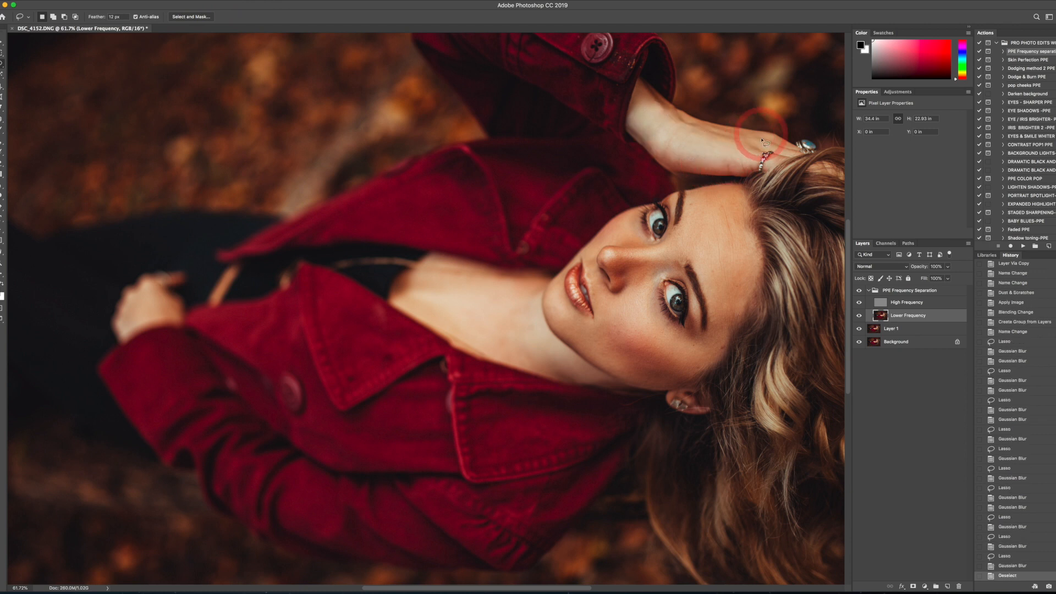
pyautogui.moveTo(749, 163)
pyautogui.mouseDown()
pyautogui.moveTo(682, 170)
pyautogui.moveTo(649, 137)
pyautogui.moveTo(695, 137)
pyautogui.moveTo(747, 162)
pyautogui.mouseUp()
pyautogui.click(193, 0)
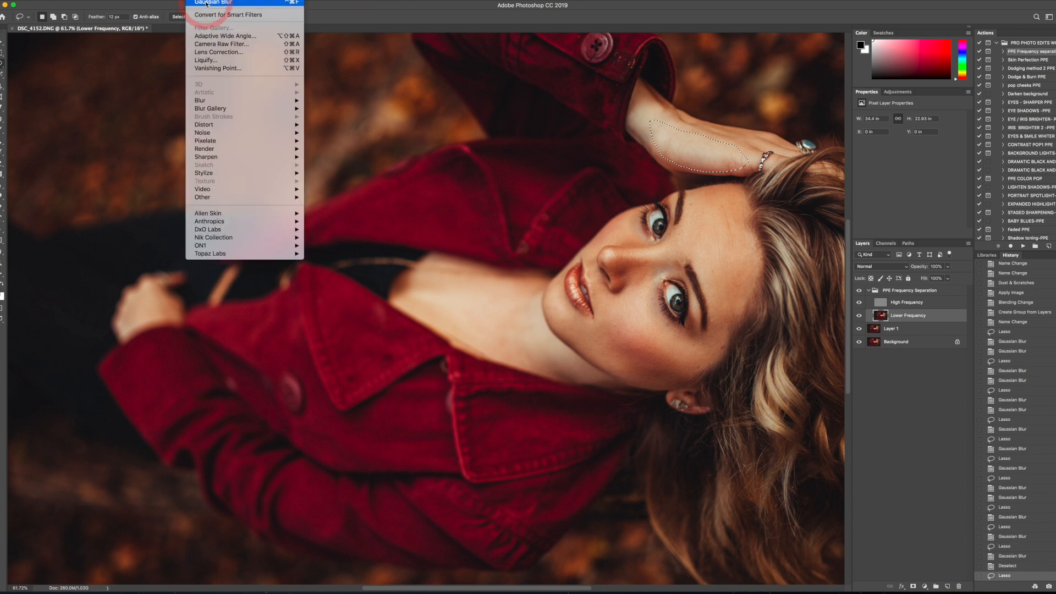
pyautogui.click(206, 3)
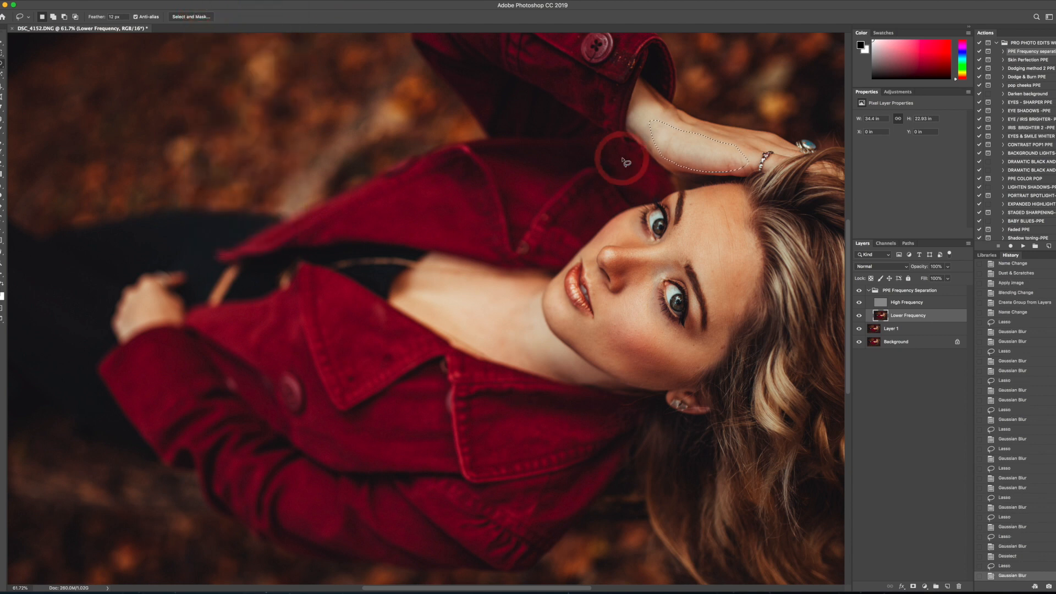
# - Clear the selection, lasso the side of the nose bridge, smooth it with the last Gaussian Blur, and deselect
pyautogui.press('super+d')
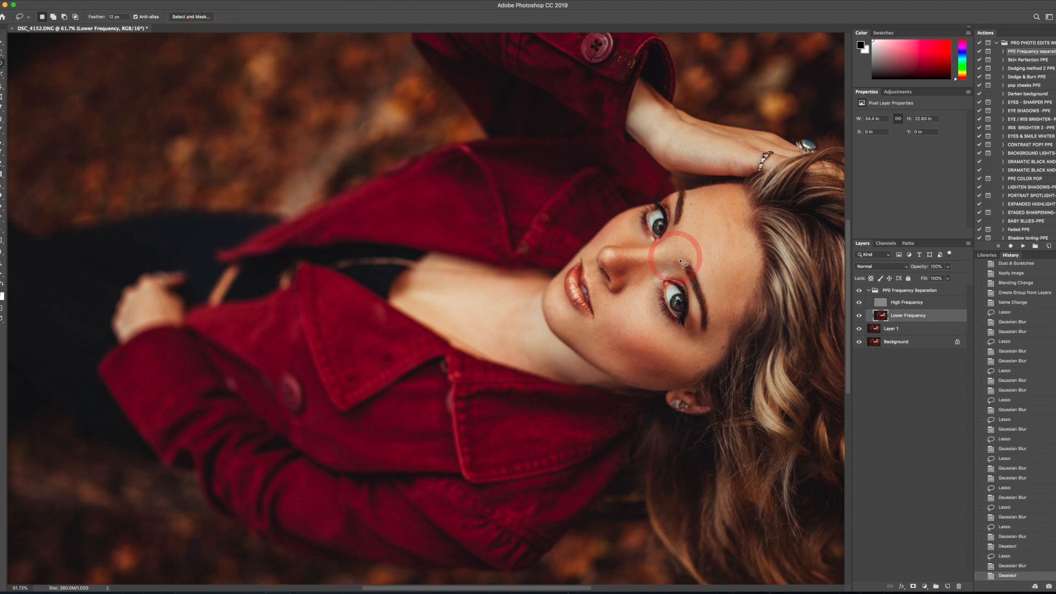
pyautogui.moveTo(664, 273)
pyautogui.mouseDown()
pyautogui.moveTo(640, 257)
pyautogui.moveTo(617, 262)
pyautogui.moveTo(627, 288)
pyautogui.moveTo(660, 267)
pyautogui.mouseUp()
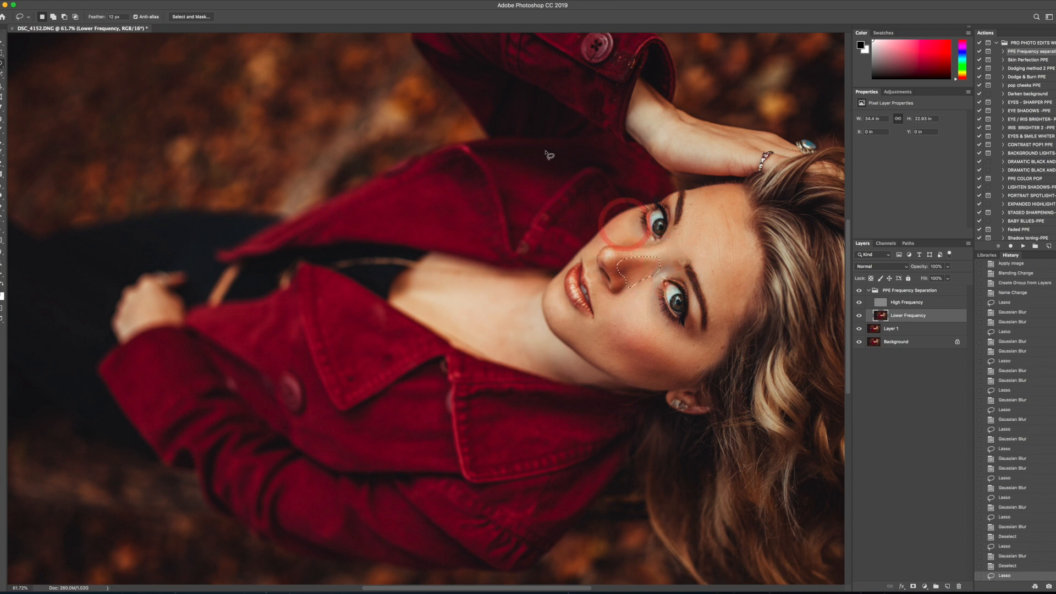
pyautogui.click(195, 1)
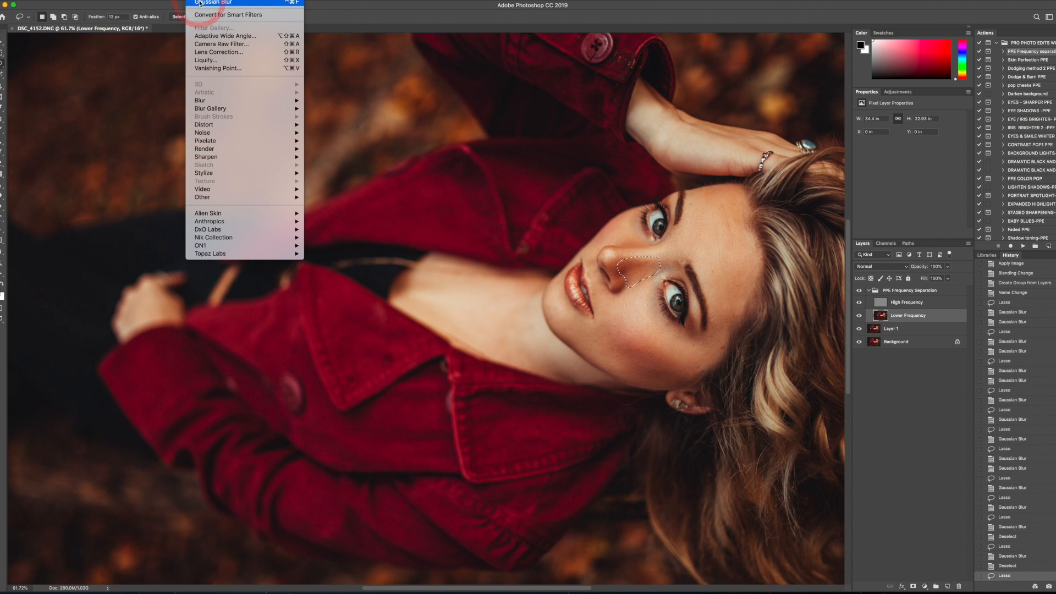
pyautogui.click(207, 12)
pyautogui.hotkey('ctrl', 'd')
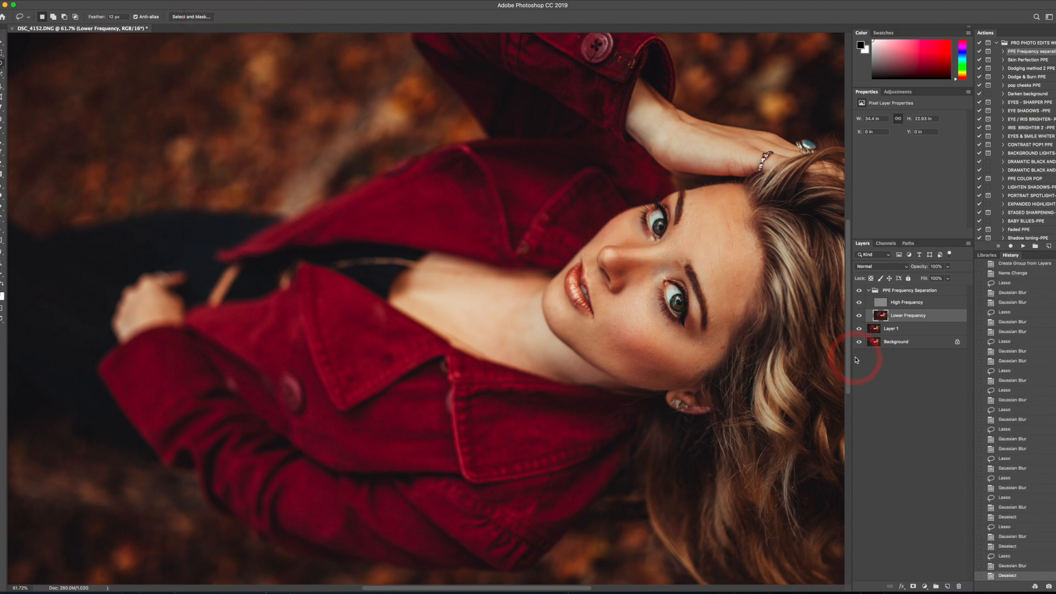
# - Lasso the temple skin beyond the outer end of the eyebrow, apply the last Gaussian Blur, and deselect
pyautogui.moveTo(711, 319)
pyautogui.mouseDown()
pyautogui.moveTo(690, 358)
pyautogui.moveTo(708, 363)
pyautogui.moveTo(741, 312)
pyautogui.mouseUp()
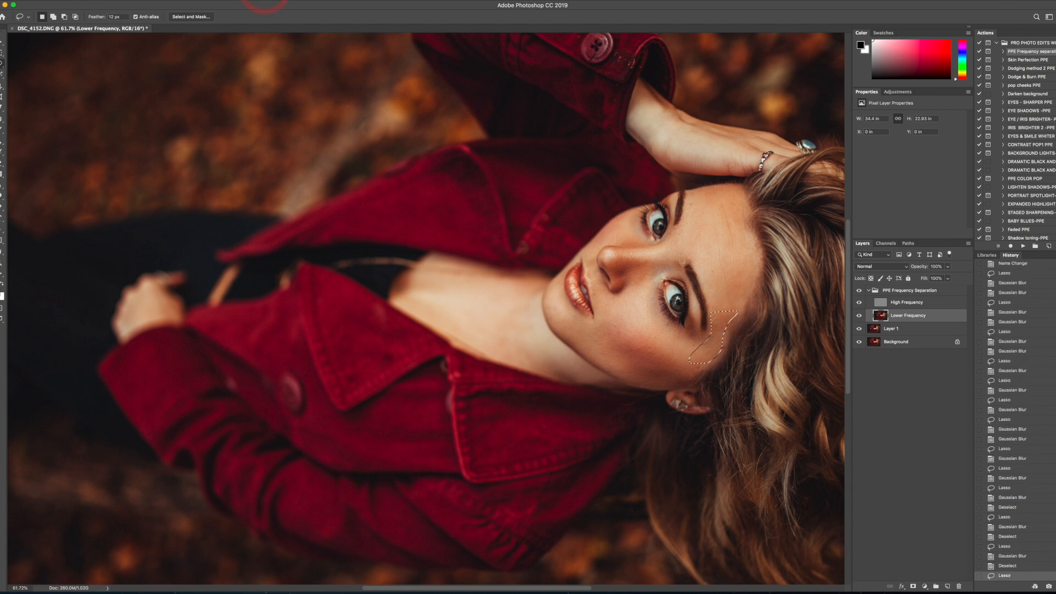
pyautogui.click(201, 1)
pyautogui.click(203, 3)
pyautogui.click(726, 282)
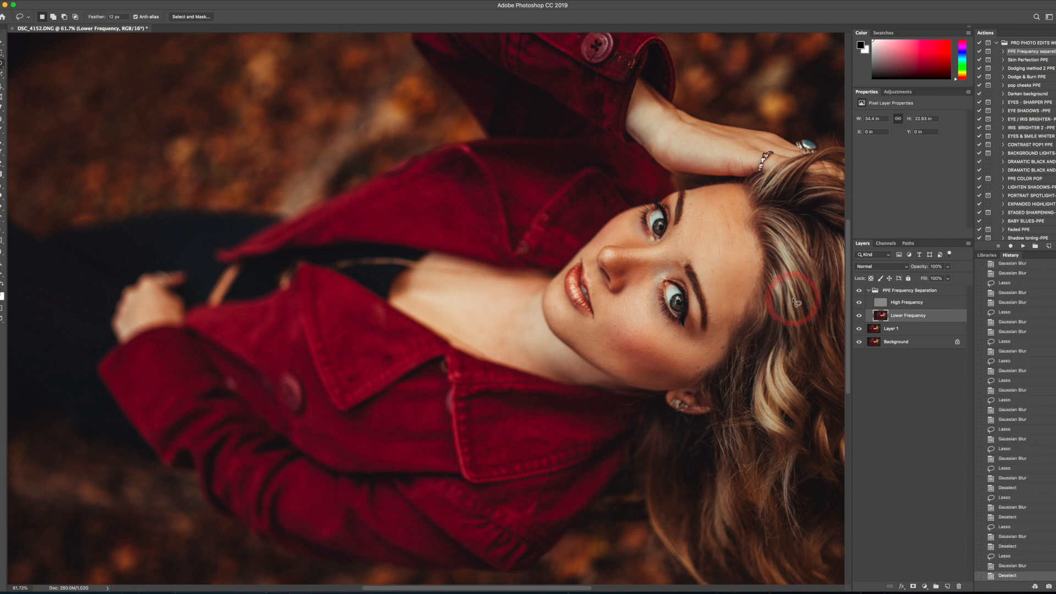
# - Lasso the forehead strip along the hairline above the eyebrow, apply the last Gaussian Blur, and deselect
pyautogui.moveTo(751, 286)
pyautogui.mouseDown()
pyautogui.moveTo(732, 277)
pyautogui.moveTo(723, 321)
pyautogui.moveTo(751, 289)
pyautogui.mouseUp()
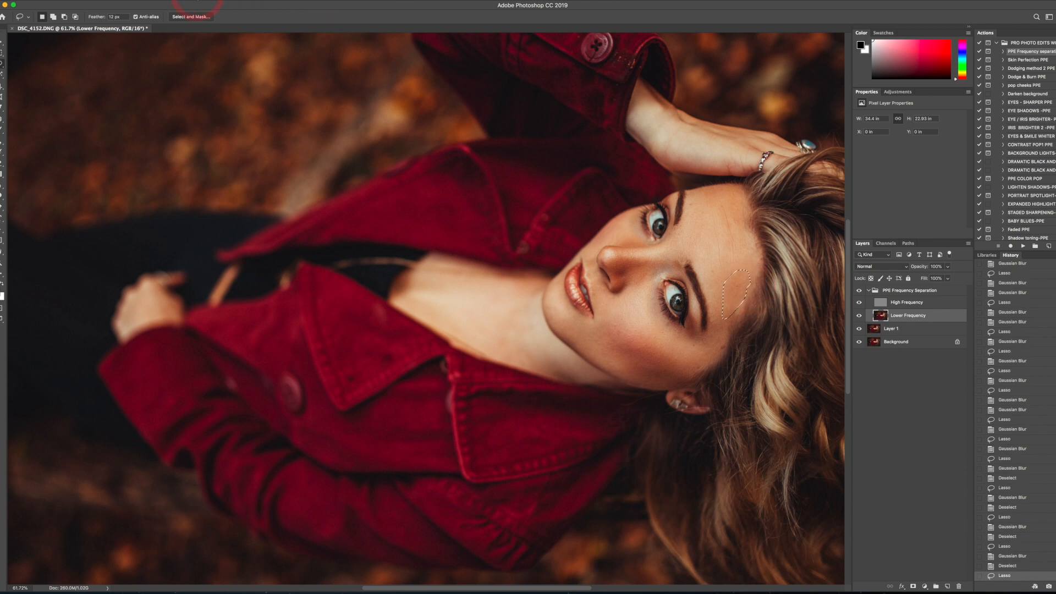
pyautogui.click(198, 3)
pyautogui.click(217, 21)
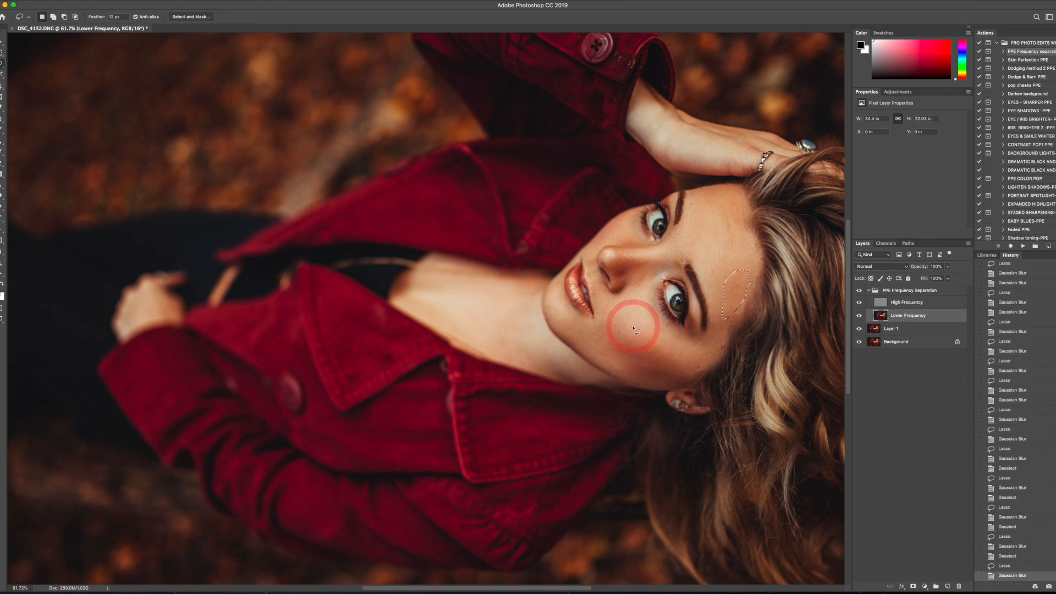
pyautogui.click(507, 334)
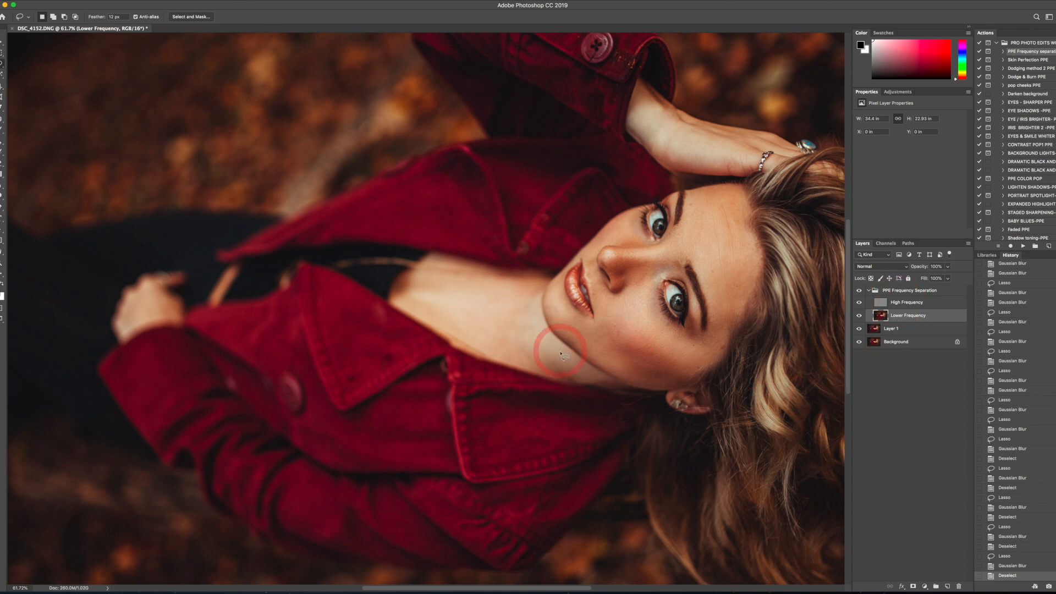
# - Collapse the PPE Frequency Separation group and run the Skin Perfection PPE action, accepting its layer name and continuing through its prompts
pyautogui.scroll(-6, 575, 335)
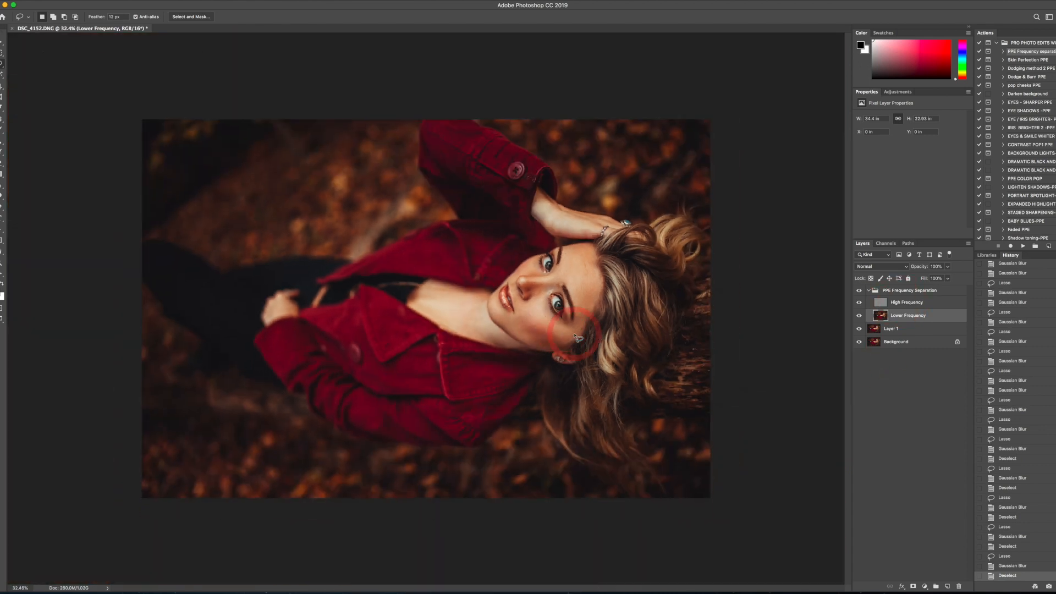
pyautogui.scroll(3, 576, 334)
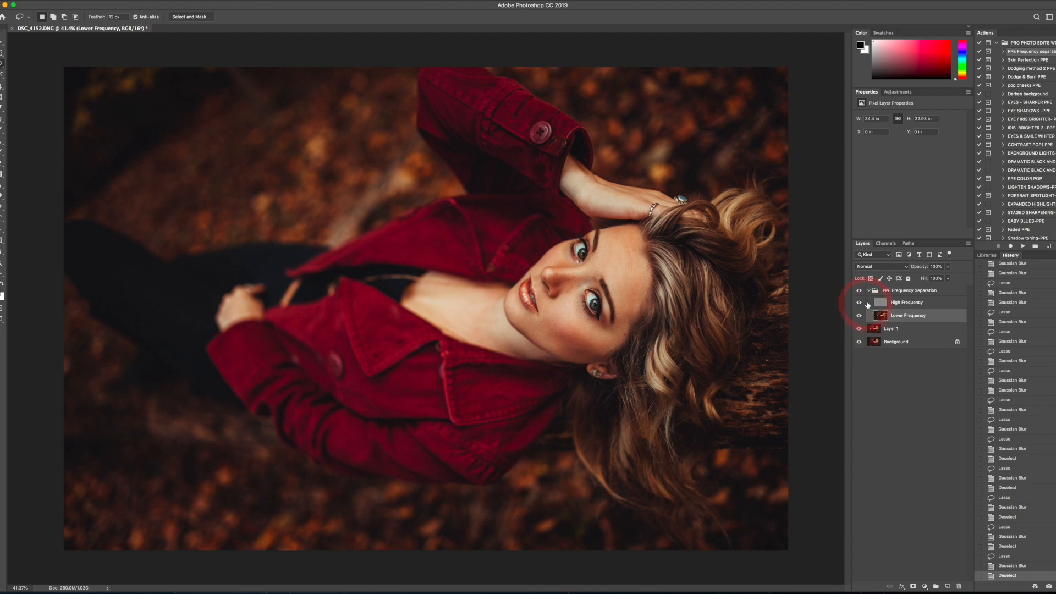
pyautogui.click(868, 291)
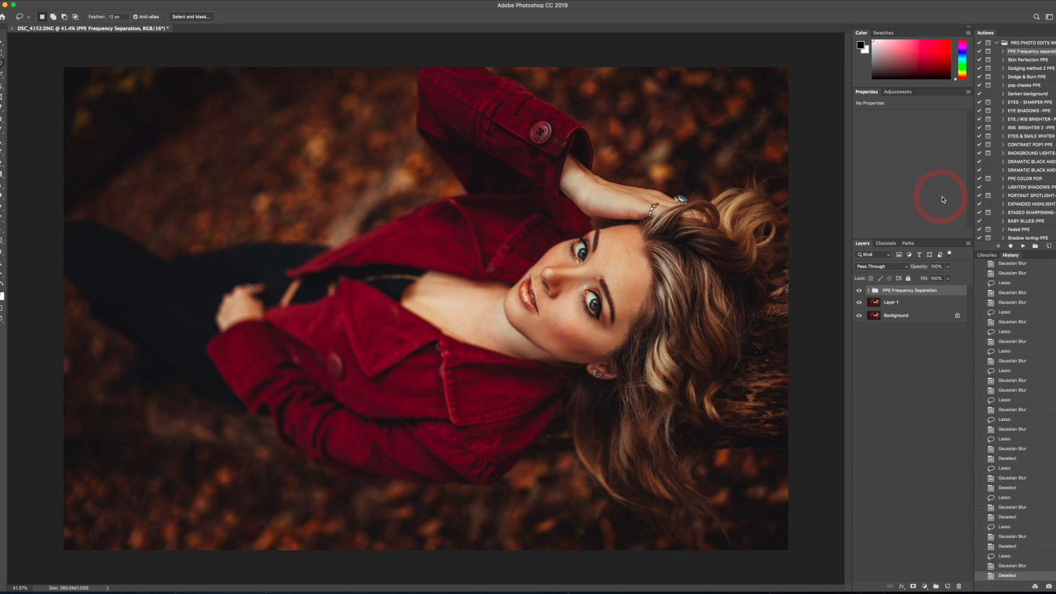
pyautogui.click(1022, 245)
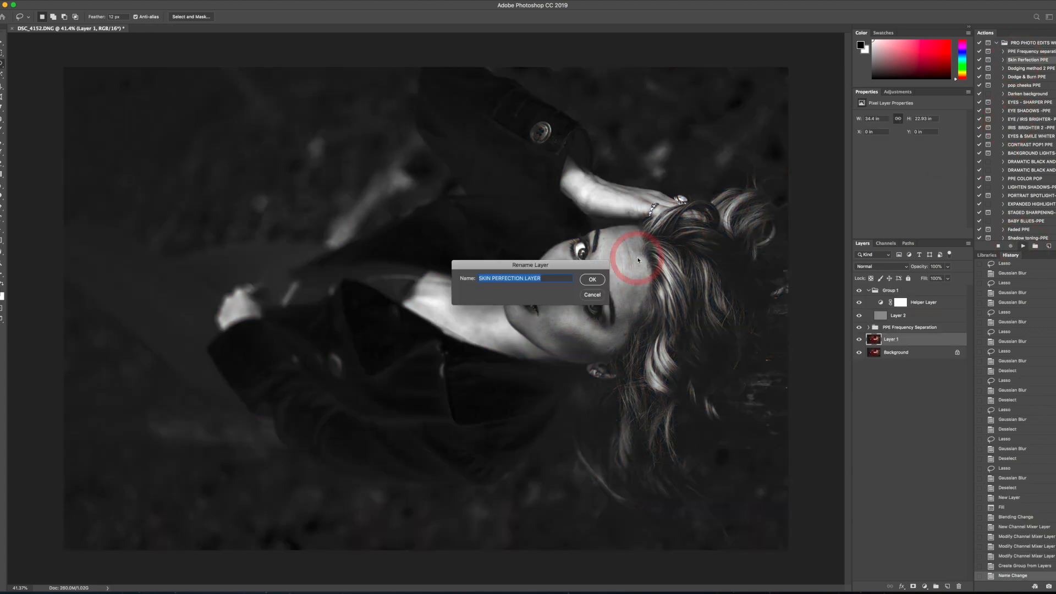
pyautogui.click(597, 282)
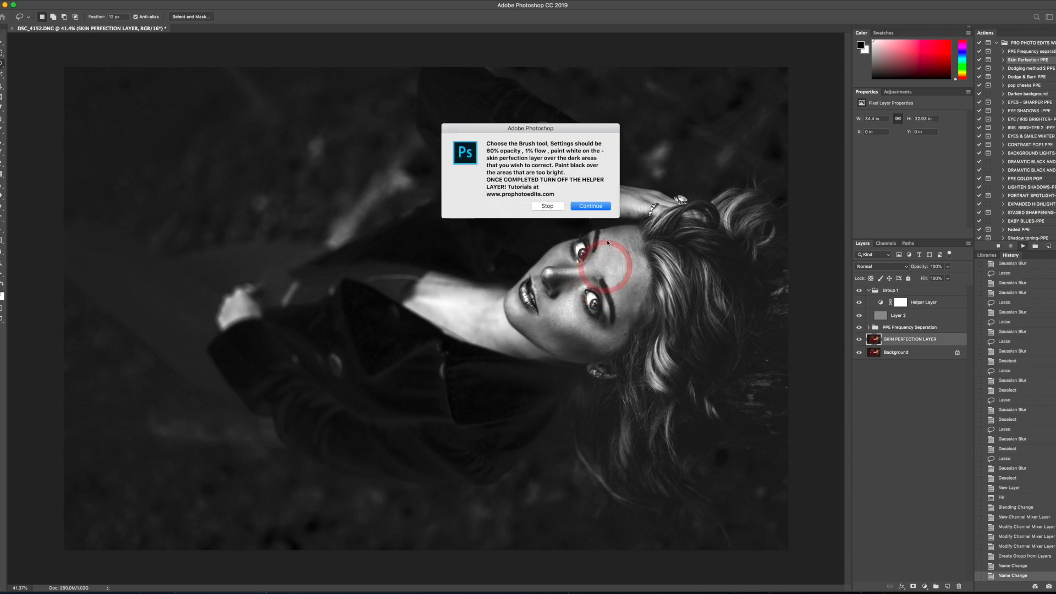
pyautogui.click(598, 208)
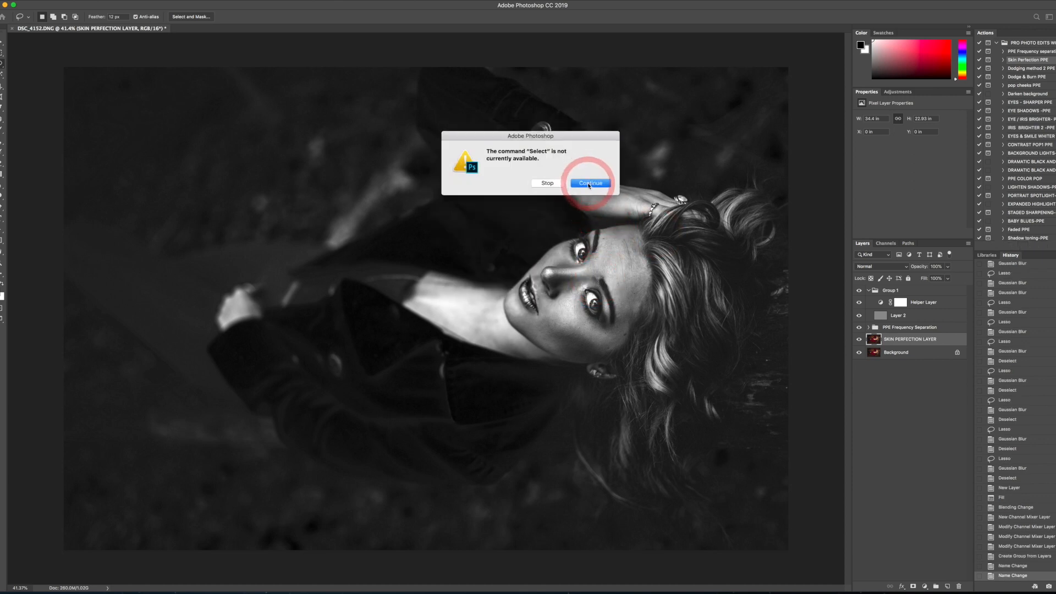
pyautogui.click(592, 176)
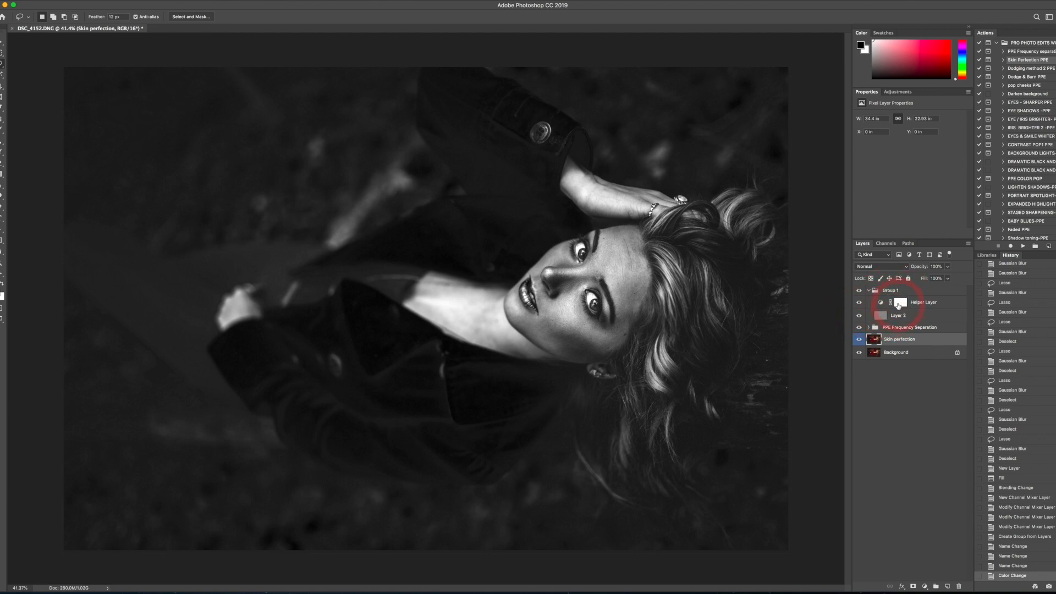
# - Toggle the Helper Layer's visibility to compare the color image with the black-and-white view
pyautogui.click(860, 303)
pyautogui.click(860, 303)
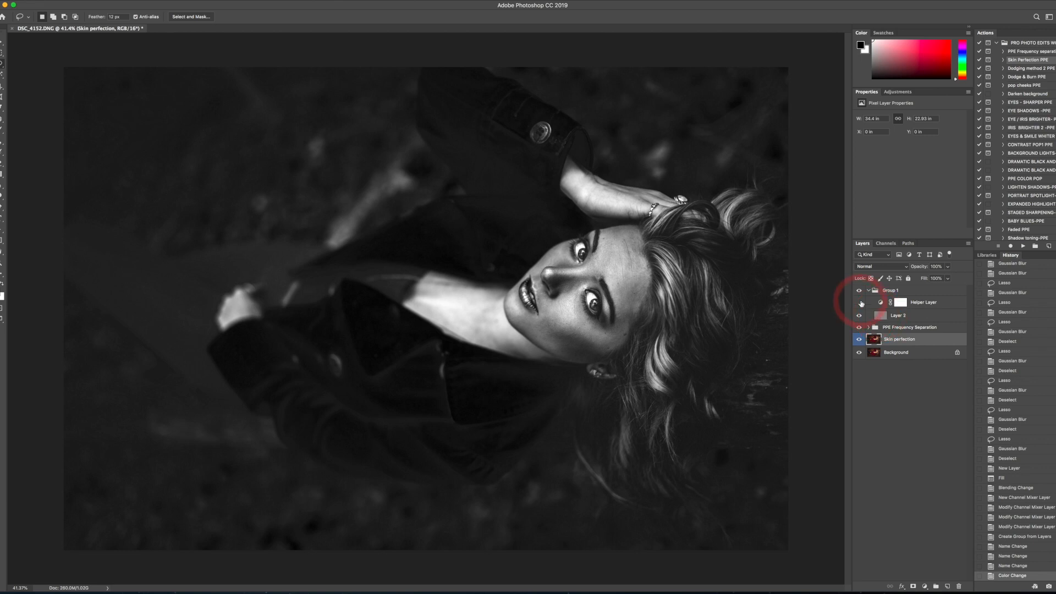
pyautogui.click(860, 303)
pyautogui.click(861, 303)
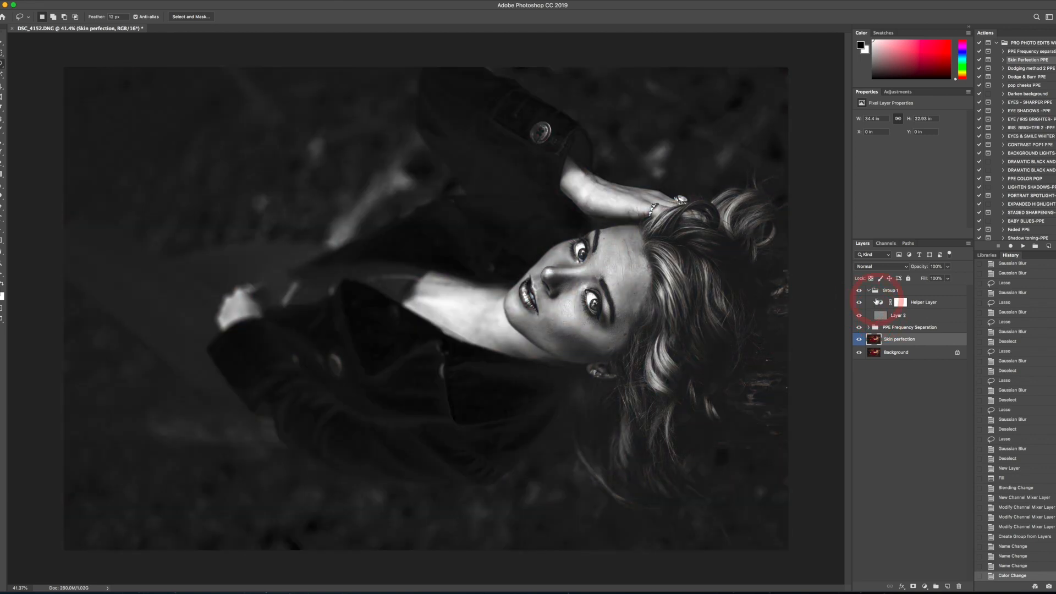
# - Select Layer 2 in Group 1 and set up a white brush with 70% opacity and 1% flow for the face
pyautogui.press('super+plus')
pyautogui.press('super+plus')
pyautogui.press('super+plus')
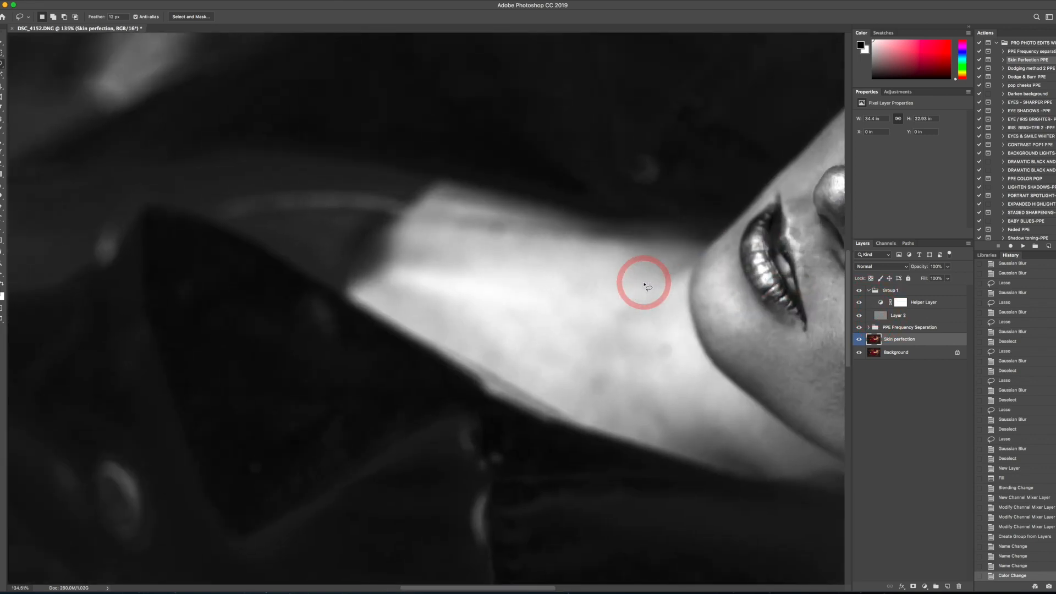
pyautogui.moveTo(709, 274); pyautogui.dragTo(283, 289)
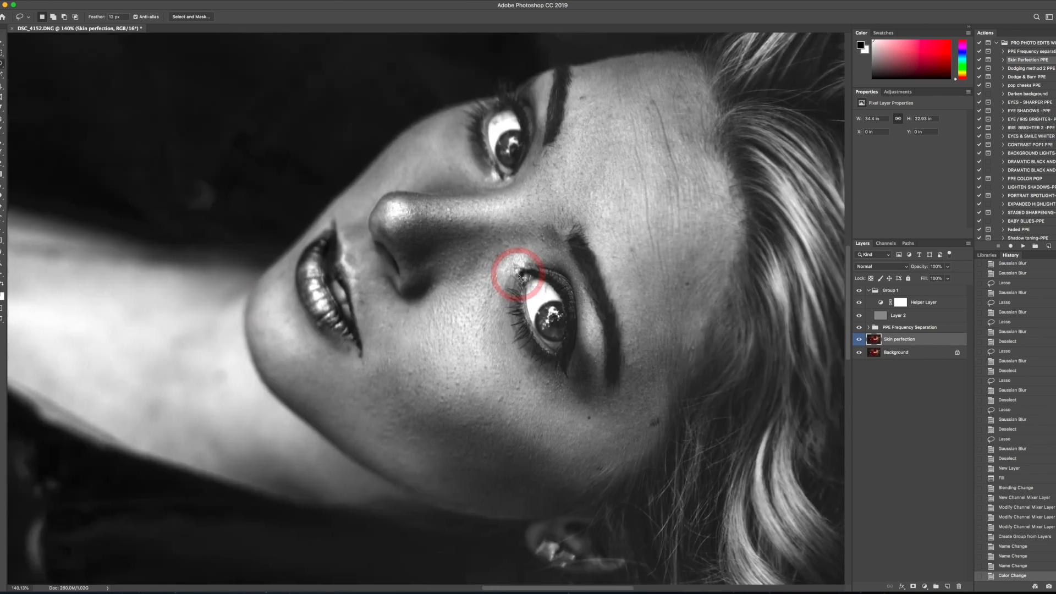
pyautogui.click(883, 320)
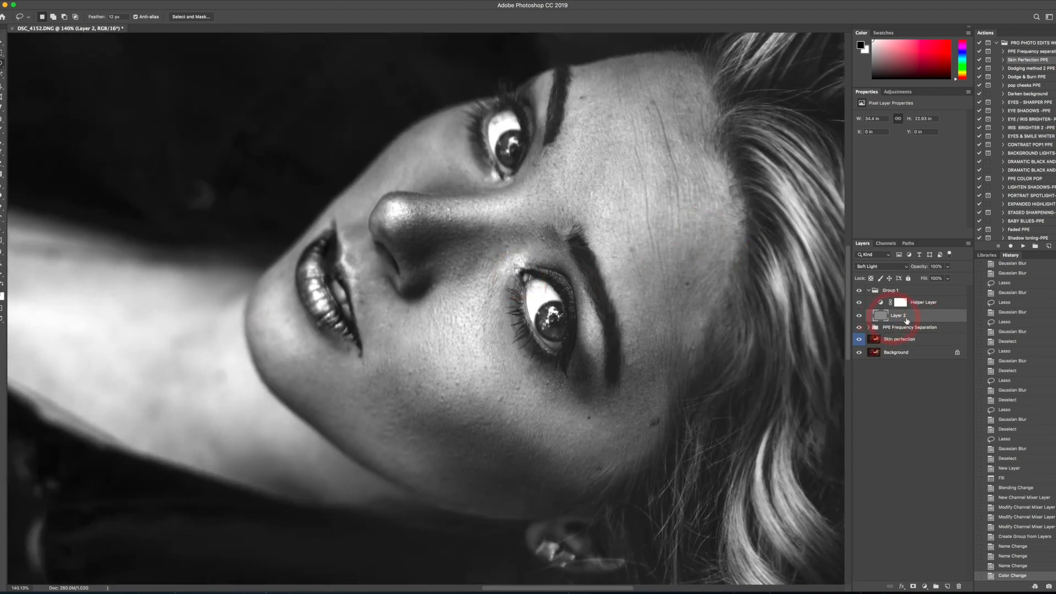
pyautogui.click(2, 129)
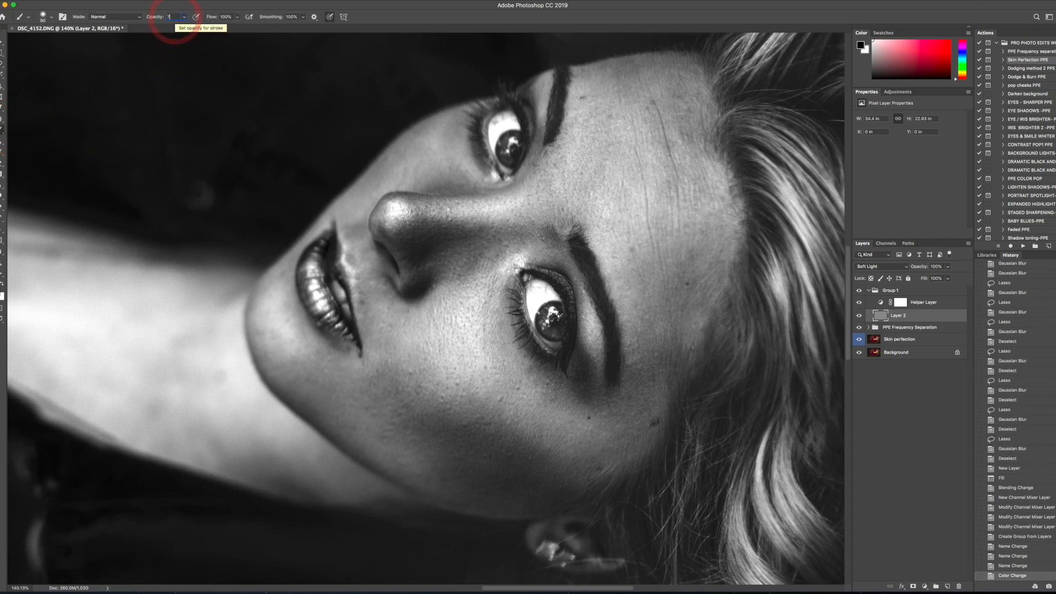
pyautogui.press('Tab')
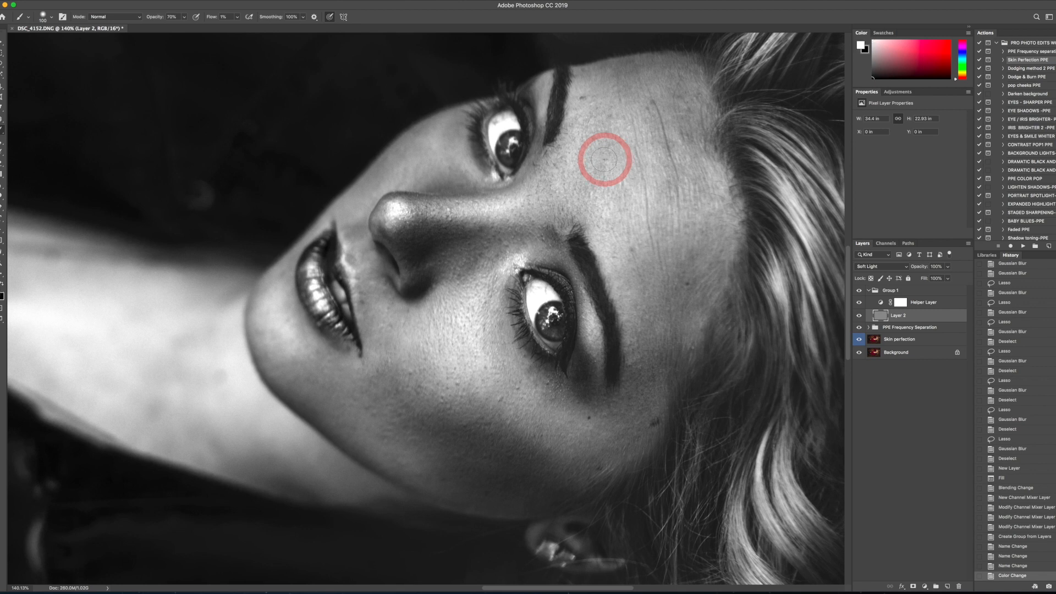
# - Reduce the brush size and paint white over the dark crease lines across the forehead on Layer 2
pyautogui.press('[')
pyautogui.press('[')
pyautogui.press('[')
# - Paint white over the dark patches below both eyes and on the cheek beside the nose, varying the brush size
pyautogui.press('[')
pyautogui.press('[')
pyautogui.press('[')
pyautogui.moveTo(662, 160)
pyautogui.mouseDown()
pyautogui.moveTo(657, 127)
pyautogui.moveTo(663, 146)
pyautogui.moveTo(689, 129)
pyautogui.mouseUp()
pyautogui.moveTo(690, 127)
pyautogui.mouseDown()
pyautogui.moveTo(663, 168)
pyautogui.moveTo(705, 183)
pyautogui.moveTo(697, 161)
pyautogui.mouseUp()
pyautogui.moveTo(697, 161)
pyautogui.mouseDown()
pyautogui.moveTo(704, 185)
pyautogui.moveTo(686, 138)
pyautogui.mouseUp()
# - Enlarge the brush and paint white over the dark patches between the eyebrows and down toward the inner eye corner
pyautogui.press(']')
pyautogui.press(']')
pyautogui.press(']')
pyautogui.moveTo(611, 126); pyautogui.dragTo(609, 121)
pyautogui.moveTo(603, 181); pyautogui.dragTo(596, 185)
pyautogui.moveTo(588, 190); pyautogui.dragTo(580, 205)
pyautogui.moveTo(561, 215)
pyautogui.mouseDown()
pyautogui.moveTo(547, 190)
pyautogui.moveTo(557, 209)
pyautogui.mouseUp()
pyautogui.moveTo(557, 208)
pyautogui.mouseDown()
pyautogui.moveTo(545, 190)
pyautogui.moveTo(559, 206)
pyautogui.mouseUp()
pyautogui.moveTo(592, 153)
pyautogui.mouseDown()
pyautogui.moveTo(588, 174)
pyautogui.moveTo(660, 158)
pyautogui.moveTo(655, 146)
pyautogui.moveTo(667, 144)
pyautogui.moveTo(625, 79)
pyautogui.moveTo(651, 70)
pyautogui.moveTo(683, 76)
pyautogui.moveTo(707, 117)
pyautogui.moveTo(692, 127)
pyautogui.moveTo(693, 143)
pyautogui.moveTo(683, 134)
pyautogui.moveTo(708, 140)
pyautogui.moveTo(667, 148)
pyautogui.moveTo(667, 107)
pyautogui.moveTo(679, 97)
pyautogui.moveTo(616, 78)
pyautogui.moveTo(635, 74)
pyautogui.moveTo(622, 64)
pyautogui.moveTo(618, 78)
pyautogui.moveTo(632, 64)
pyautogui.moveTo(574, 159)
pyautogui.moveTo(604, 198)
pyautogui.moveTo(471, 275)
pyautogui.moveTo(500, 337)
pyautogui.moveTo(499, 318)
pyautogui.moveTo(502, 361)
pyautogui.moveTo(484, 340)
pyautogui.moveTo(495, 354)
pyautogui.moveTo(485, 305)
pyautogui.mouseUp()
pyautogui.press('[')
pyautogui.press(']')
pyautogui.press(']')
pyautogui.press(']')
pyautogui.press('[')
pyautogui.press('[')
pyautogui.press('[')
pyautogui.press('[')
pyautogui.press('[')
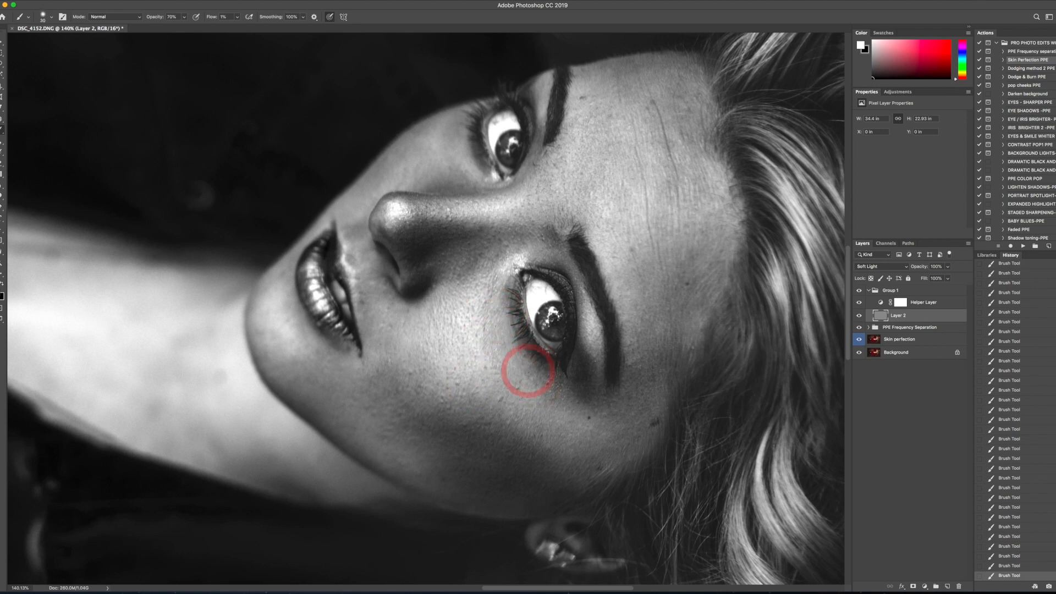
pyautogui.press(']')
pyautogui.press(']')
pyautogui.press(']')
pyautogui.press(']')
pyautogui.press(']')
pyautogui.press(']')
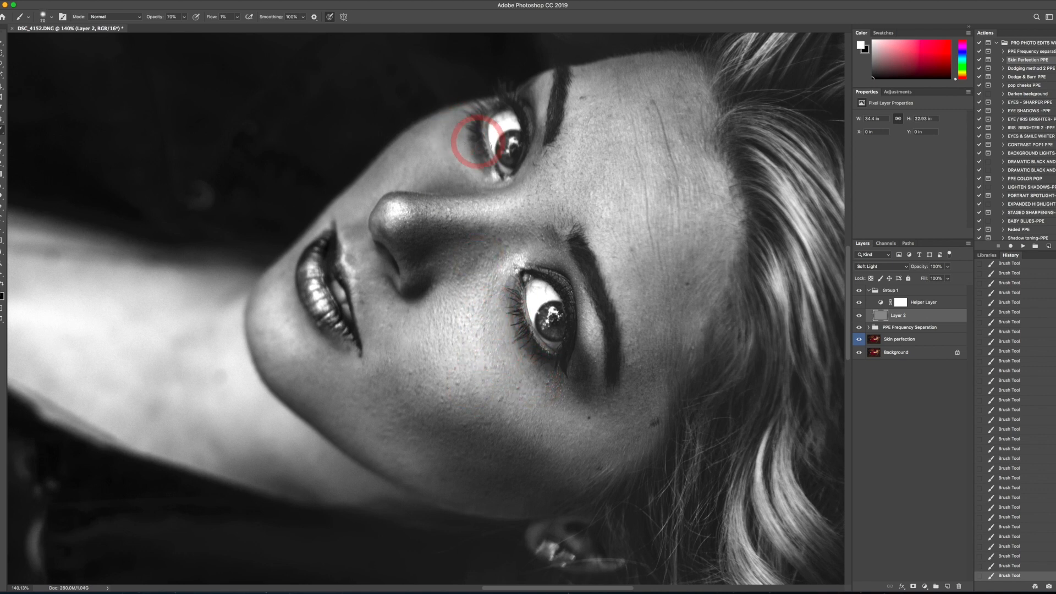
pyautogui.moveTo(426, 182); pyautogui.dragTo(441, 176)
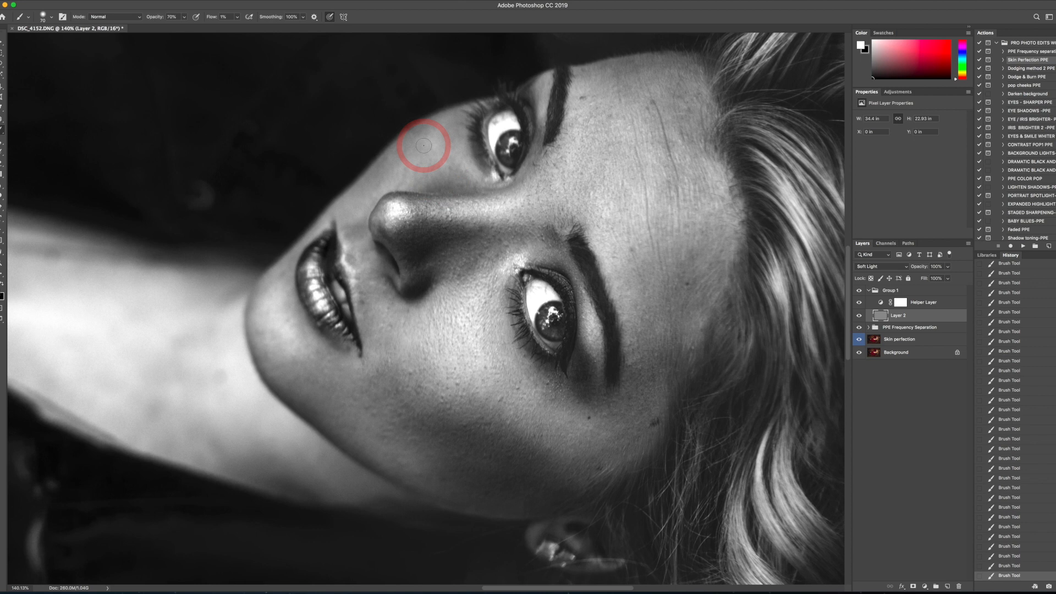
# - Paint white over the uneven tones beside the nose and on the forehead and lower cheek, adjusting the brush size
pyautogui.scroll(-5, 423, 145)
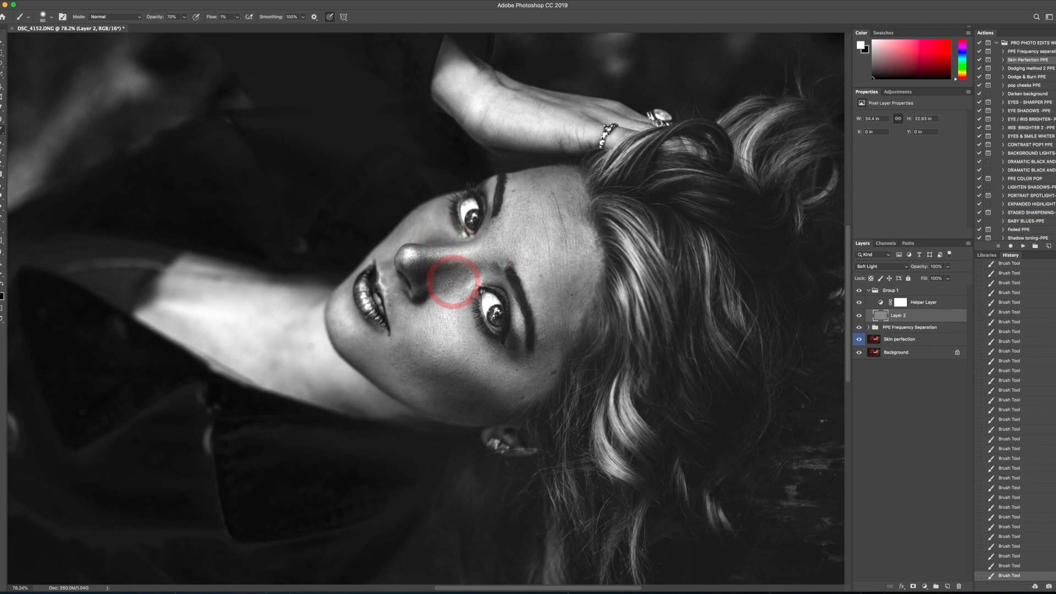
pyautogui.press('[')
pyautogui.press('[')
pyautogui.press('[')
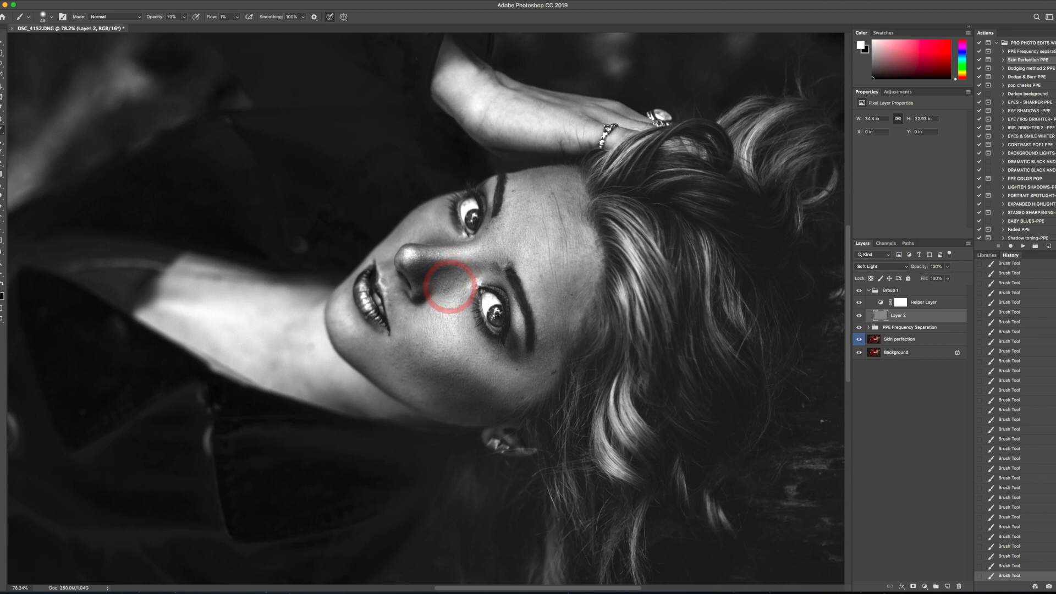
pyautogui.press(']')
pyautogui.press(']')
pyautogui.press(']')
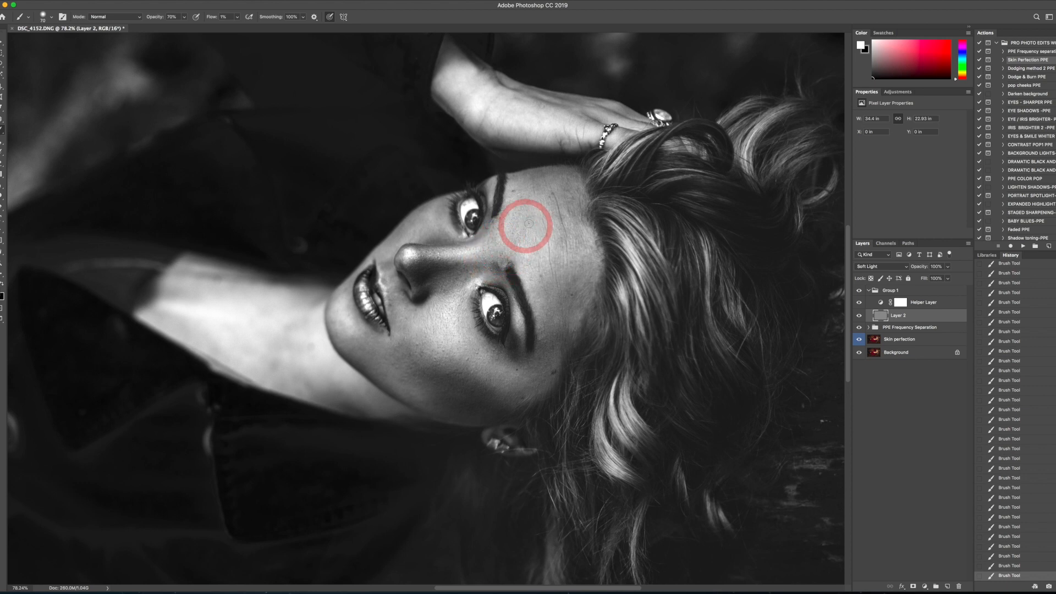
pyautogui.press(']')
pyautogui.press(']')
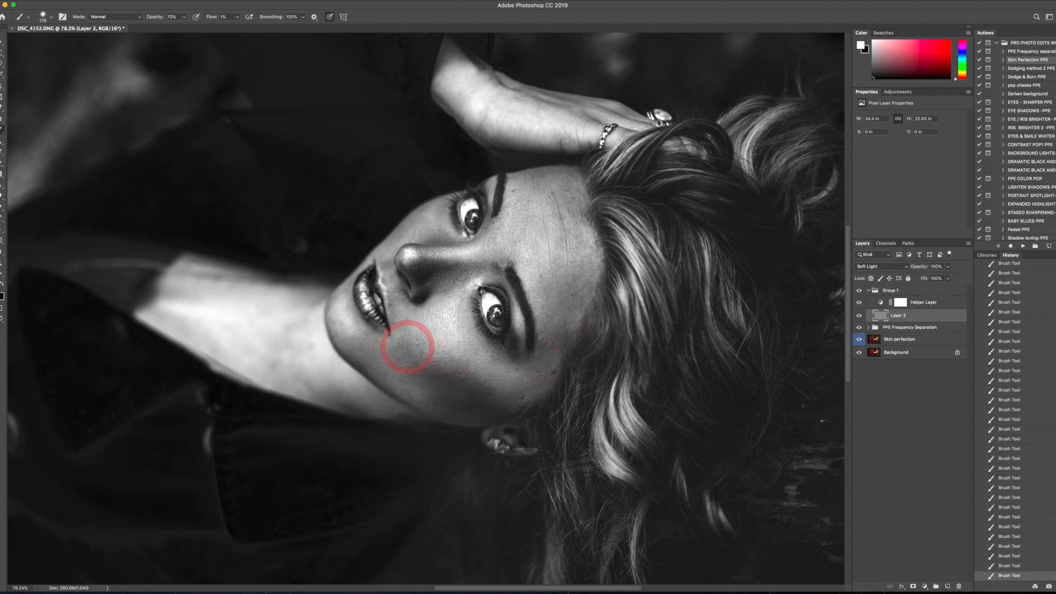
pyautogui.press('[')
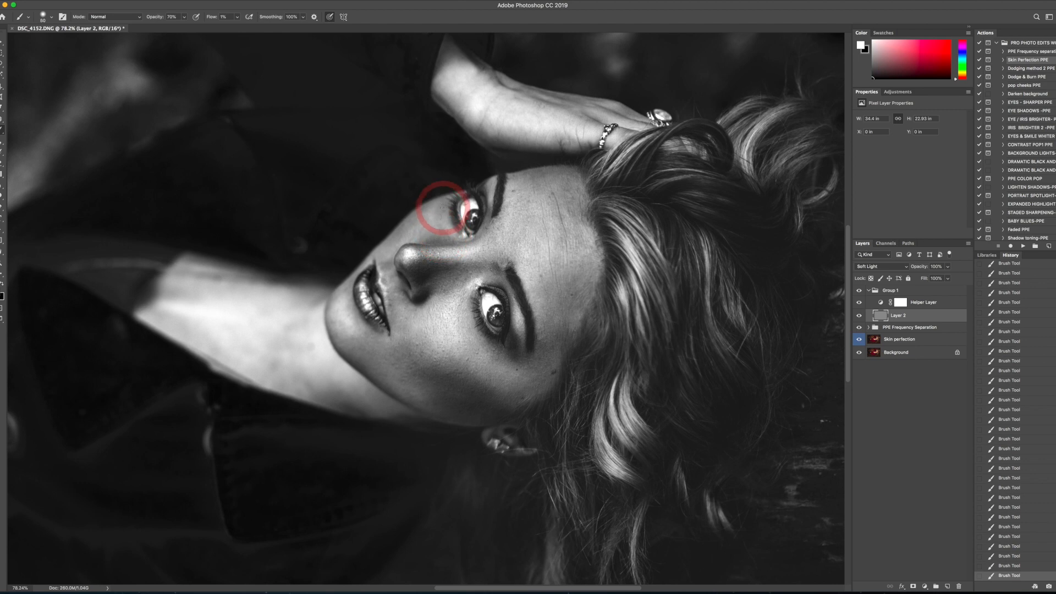
# - Lighten the shadowed skin below the far eye with white brush strokes, adjusting the brush size to the area
pyautogui.press(']')
pyautogui.press(']')
pyautogui.press(']')
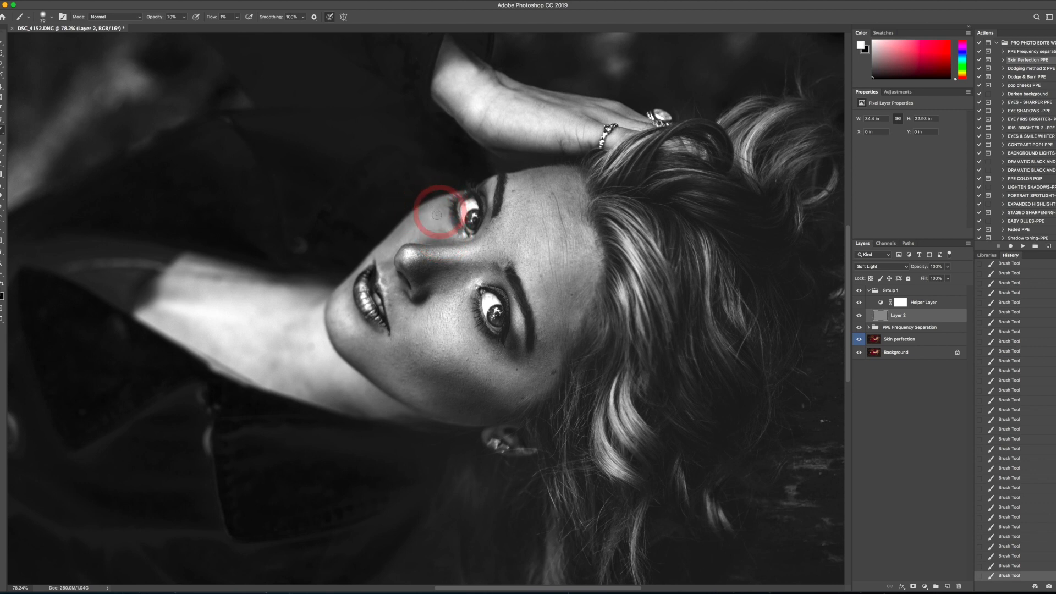
pyautogui.press('[')
pyautogui.press('[')
pyautogui.press('[')
pyautogui.press('[')
pyautogui.press('[')
pyautogui.scroll(2, 443, 218)
pyautogui.press(']')
pyautogui.press(']')
pyautogui.press(']')
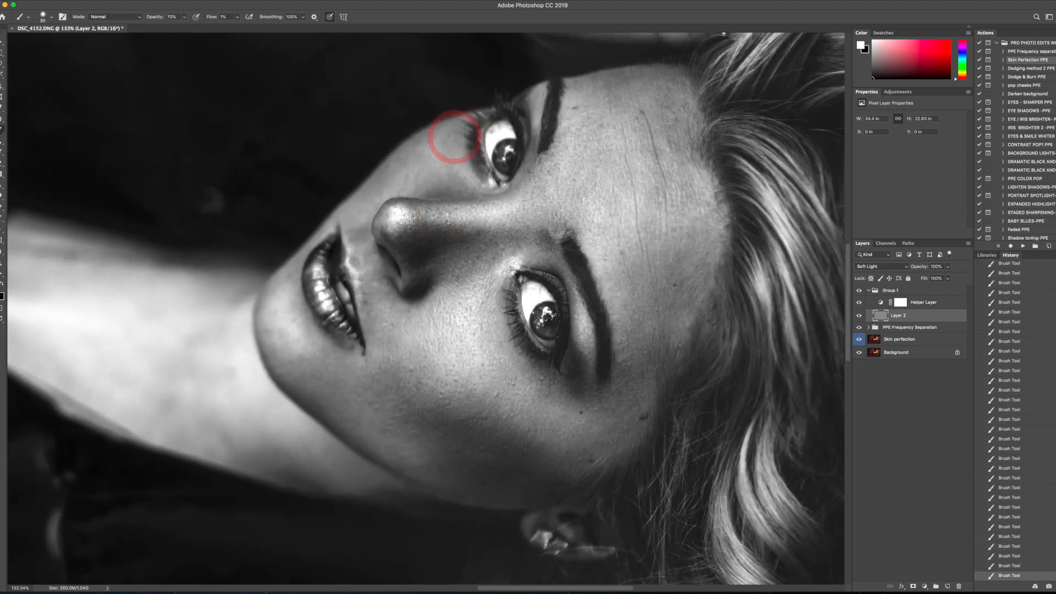
pyautogui.press(']')
pyautogui.press(']')
pyautogui.press(']')
pyautogui.press(']')
pyautogui.press('[')
pyautogui.press('[')
pyautogui.press('[')
pyautogui.press('[')
pyautogui.press('[')
pyautogui.press('[')
# - Enlarge the brush to 250 and paint white over the darker patches on the neck beside the chin
pyautogui.press(']')
pyautogui.press(']')
pyautogui.press(']')
pyautogui.press(']')
pyautogui.press(']')
pyautogui.press(']')
pyautogui.press(']')
pyautogui.press(']')
pyautogui.press(']')
pyautogui.press(']')
pyautogui.press(']')
pyautogui.press(']')
pyautogui.press(']')
pyautogui.press(']')
pyautogui.press(']')
pyautogui.press(']')
pyautogui.press(']')
pyautogui.press(']')
pyautogui.hscroll(-4, 220, 418)
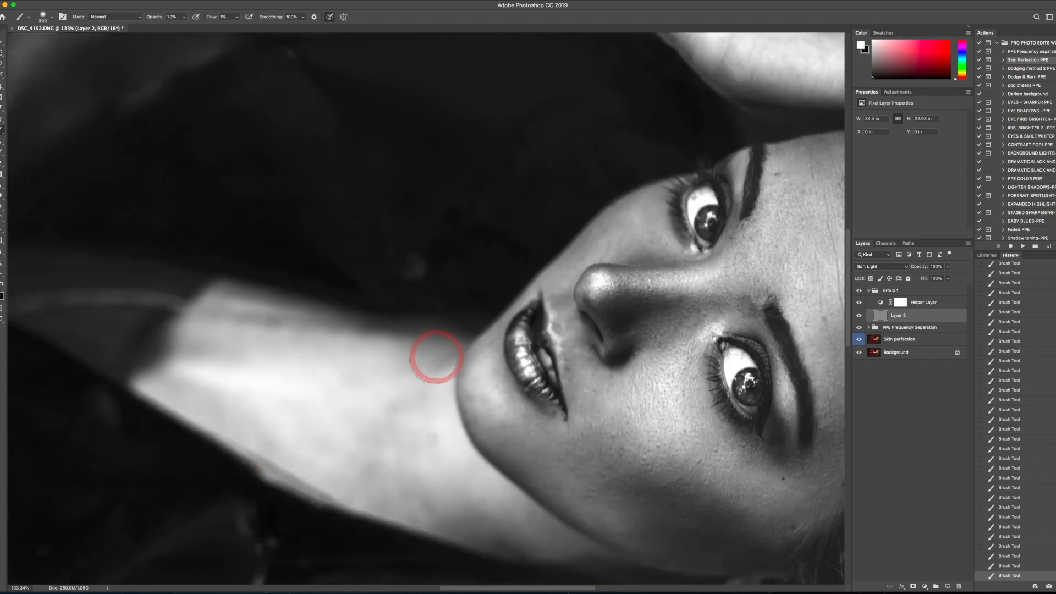
# - Reduce the brush and even out the remaining dark spots on the forehead and cheek, ending with the whole image in view
pyautogui.scroll(-3, 436, 358)
pyautogui.press('[')
pyautogui.press('[')
pyautogui.press('[')
pyautogui.press('[')
pyautogui.press('[')
pyautogui.press('[')
pyautogui.press('[')
pyautogui.press('[')
pyautogui.press('[')
pyautogui.press('[')
pyautogui.press('[')
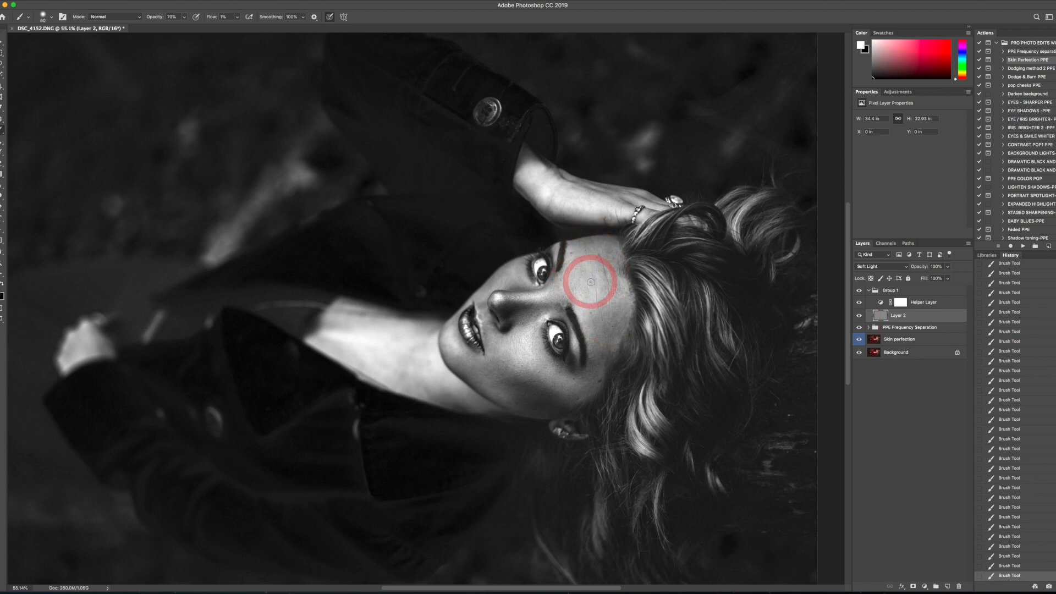
pyautogui.press(']')
pyautogui.press(']')
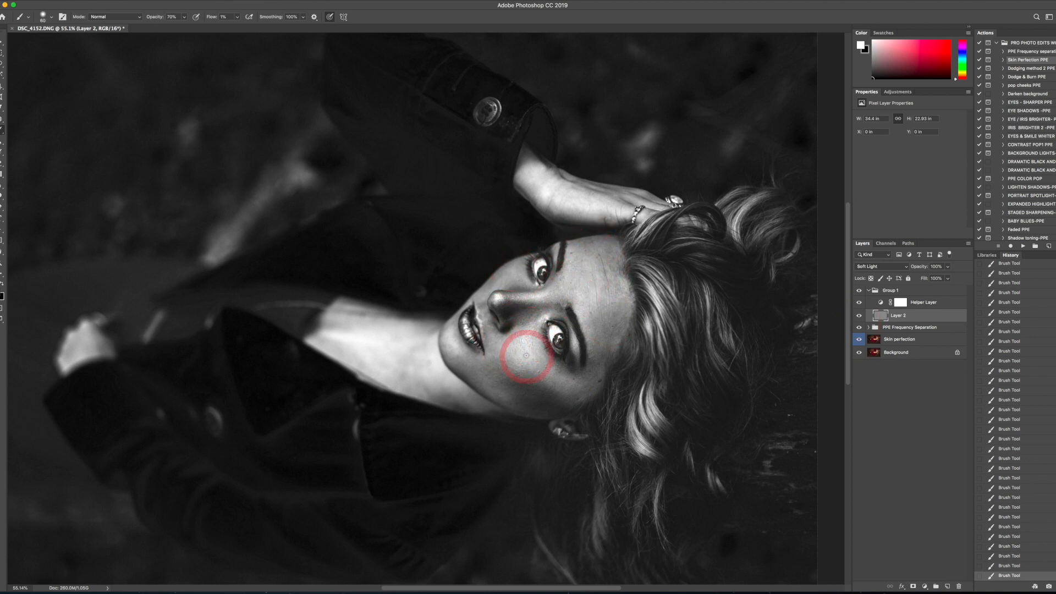
pyautogui.hotkey('ctrl', '0')
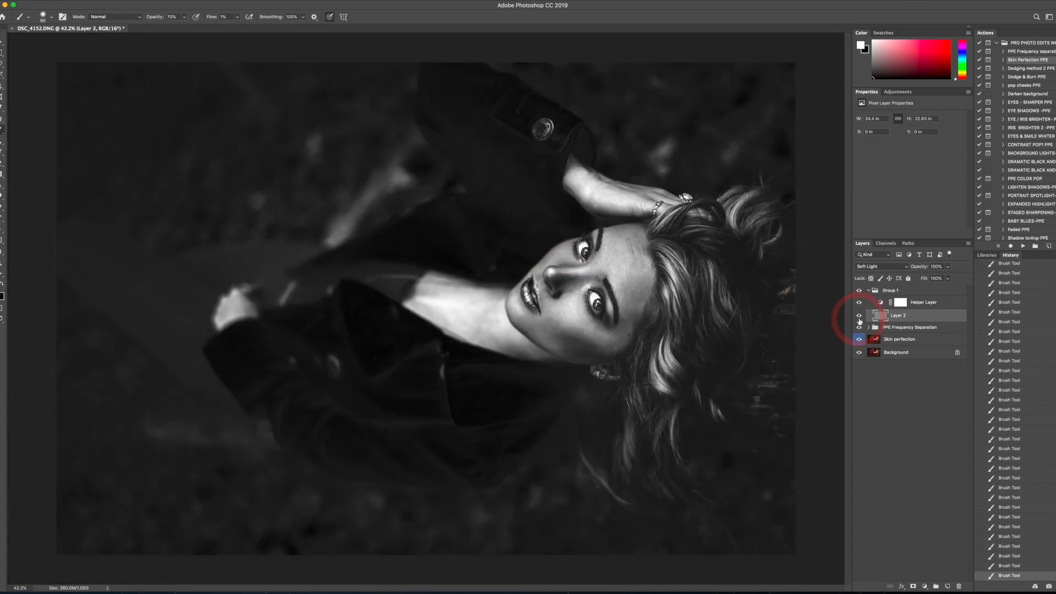
# - Compare the face up close with the Helper Layer and the dodging Layer 2 turned off and on
pyautogui.click(859, 302)
pyautogui.press('super+plus')
pyautogui.press('super+plus')
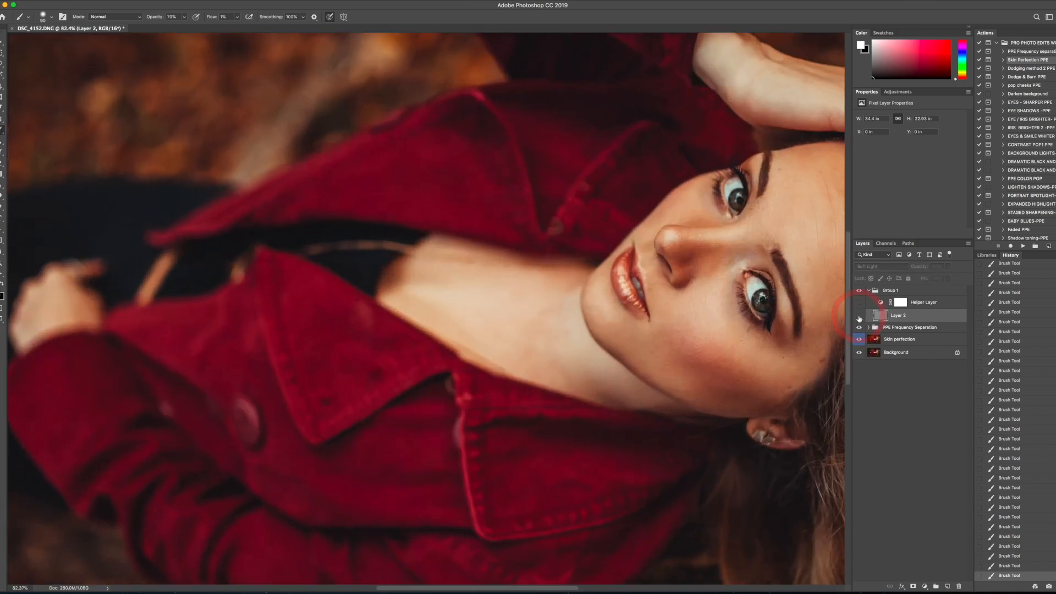
pyautogui.moveTo(745, 260); pyautogui.dragTo(558, 274)
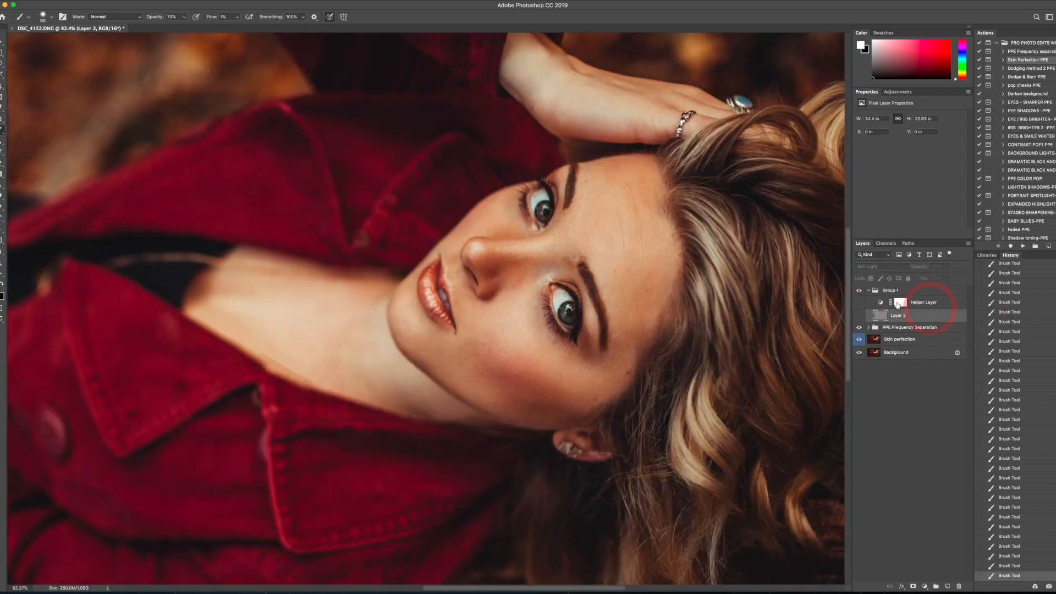
pyautogui.click(859, 302)
pyautogui.click(859, 316)
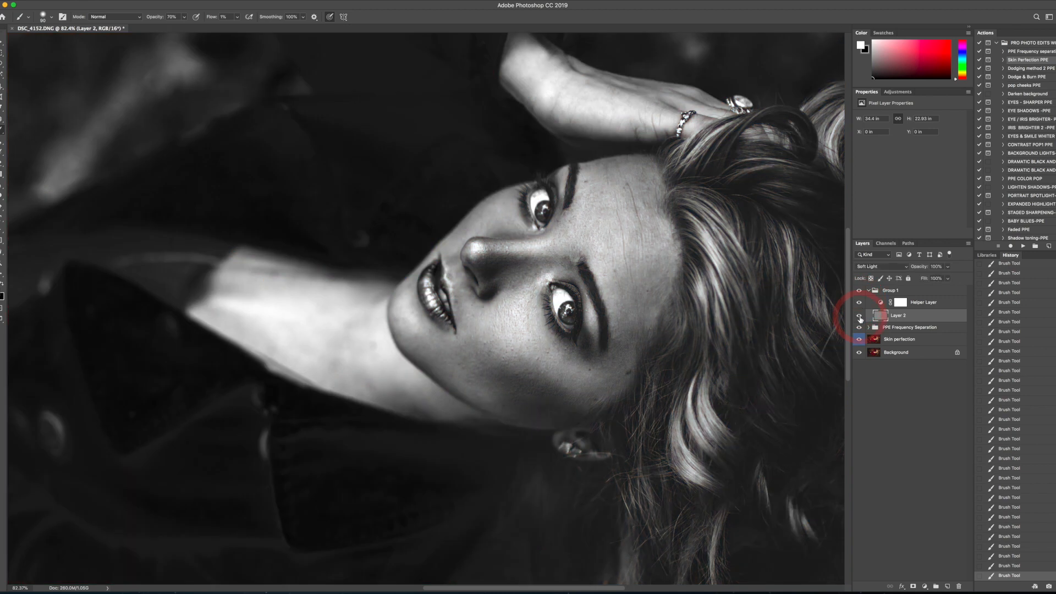
pyautogui.click(859, 317)
pyautogui.click(859, 317)
pyautogui.click(860, 317)
pyautogui.click(860, 317)
# - Hide the Helper Layer to bring back the colour view and collapse Group 1
pyautogui.click(859, 303)
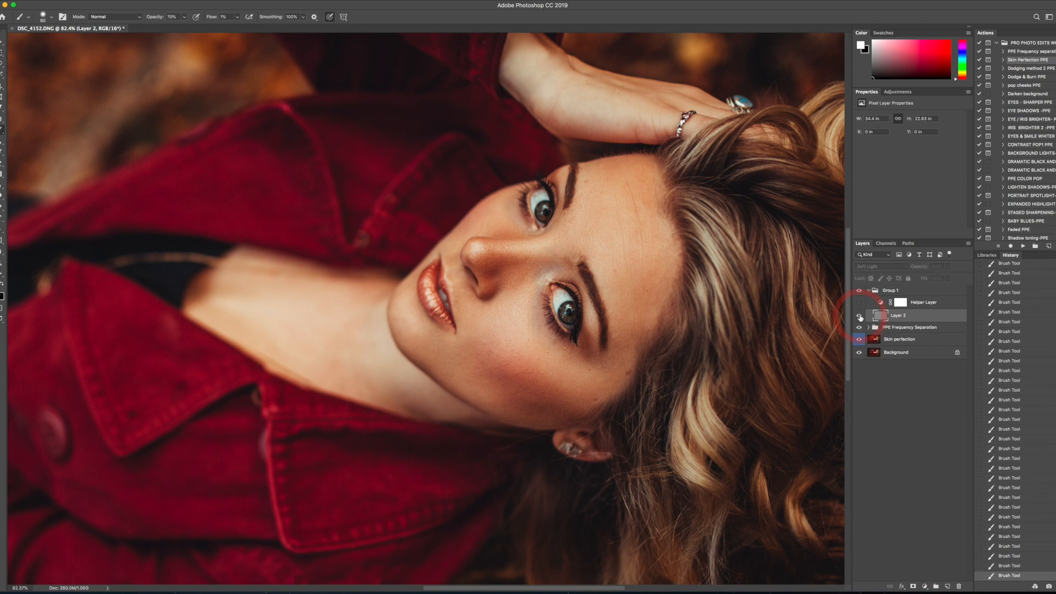
pyautogui.press('super+0')
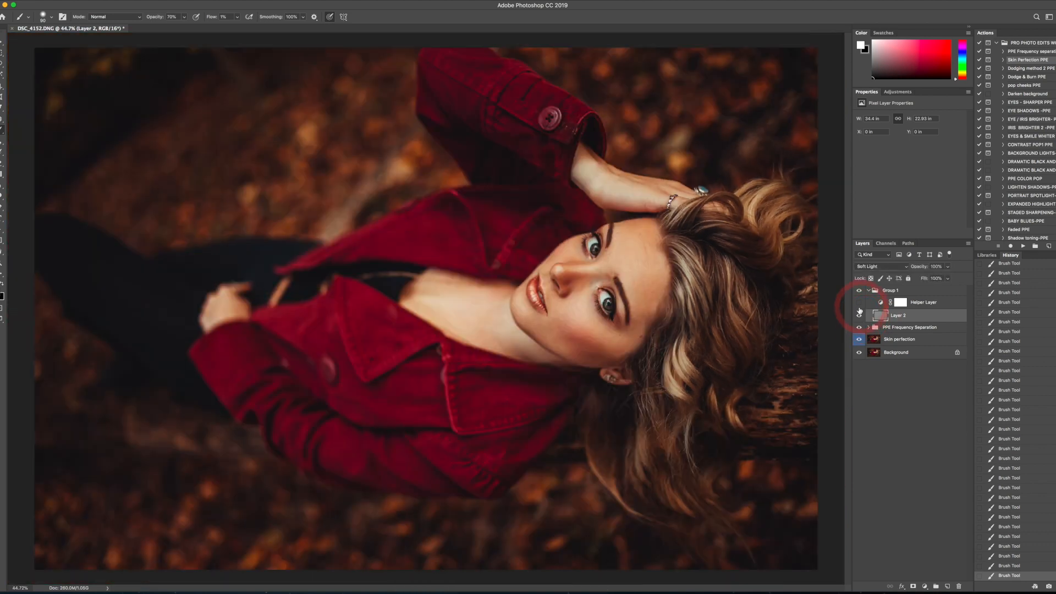
pyautogui.scroll(-2, 781, 315)
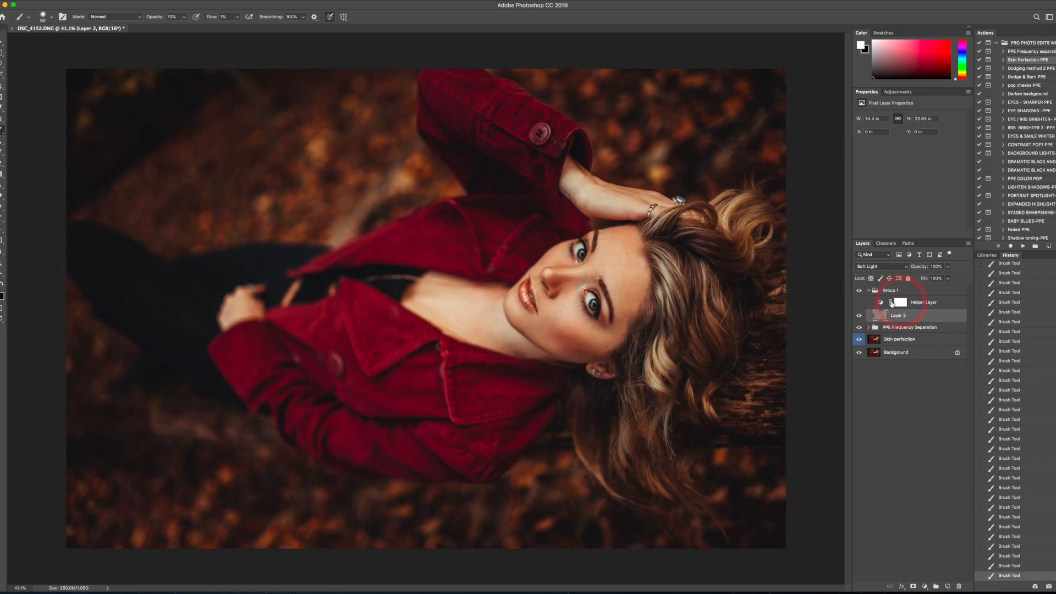
pyautogui.click(868, 290)
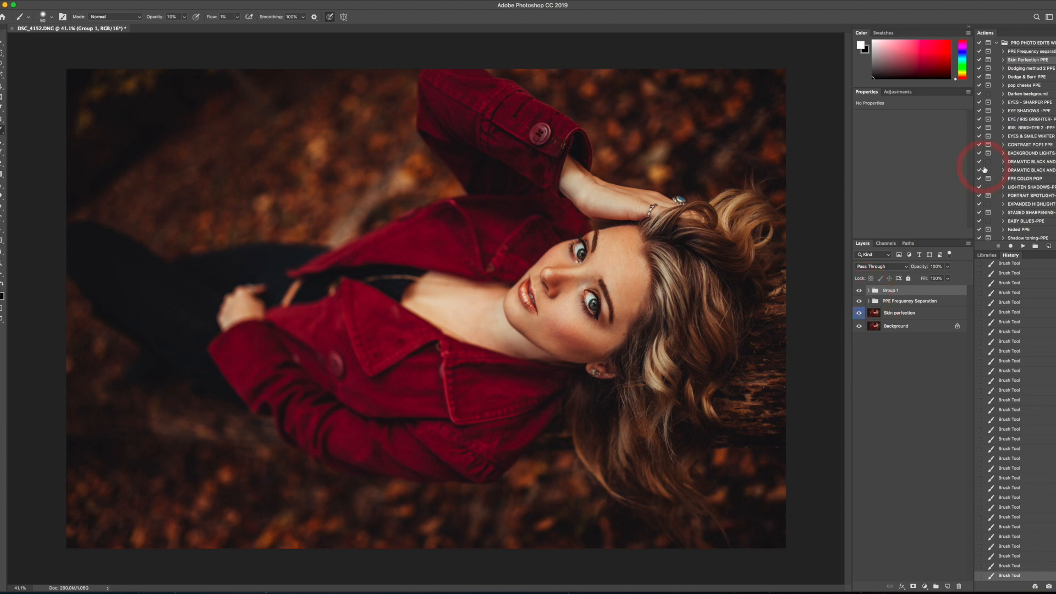
# - Run the Dodging method 2 PPE action, continue past its Dodge tool message, and target the new Curves layer's mask
pyautogui.click(1023, 246)
pyautogui.click(594, 181)
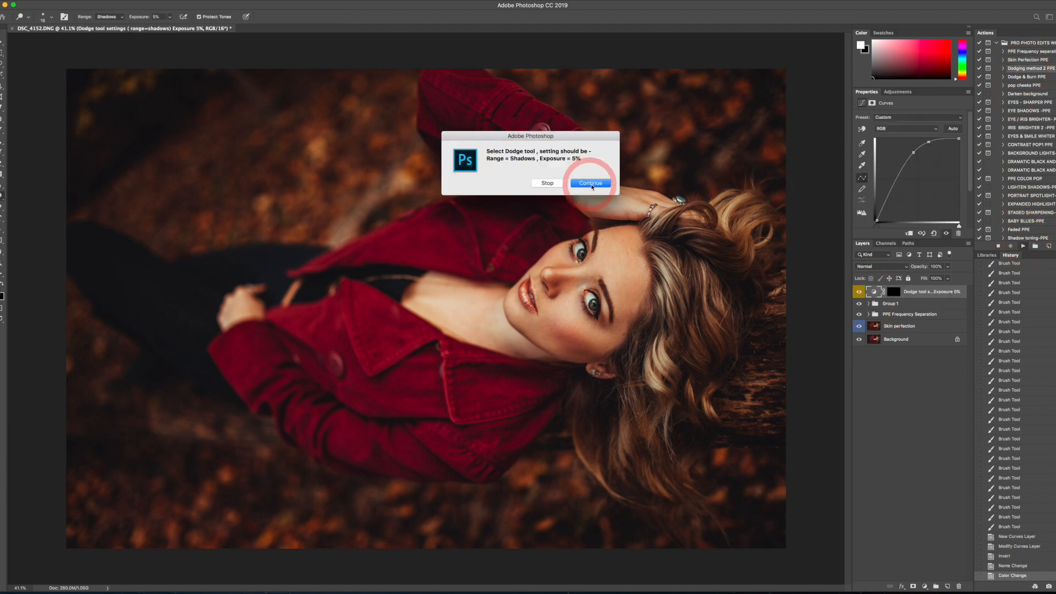
pyautogui.click(892, 293)
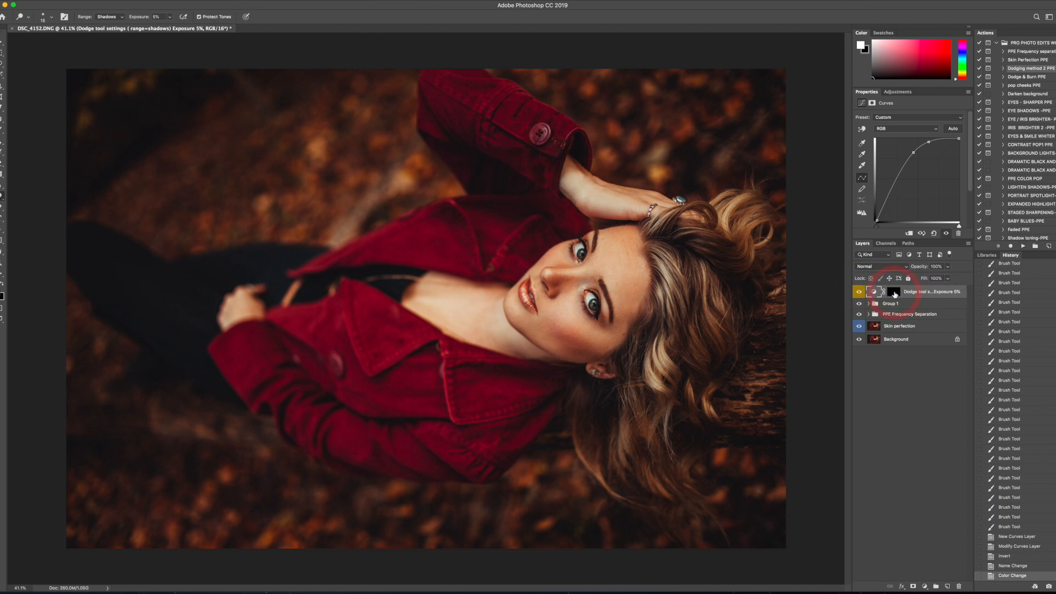
pyautogui.click(895, 295)
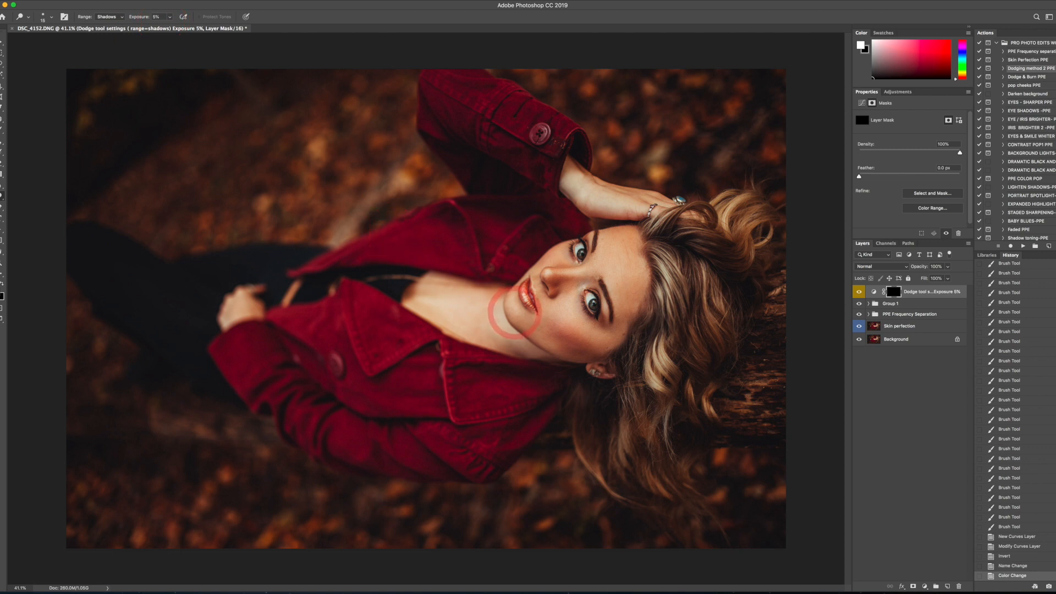
# - Enlarge the brush and dodge the forehead down to the bridge of the nose on the mask
pyautogui.press(']')
pyautogui.press(']')
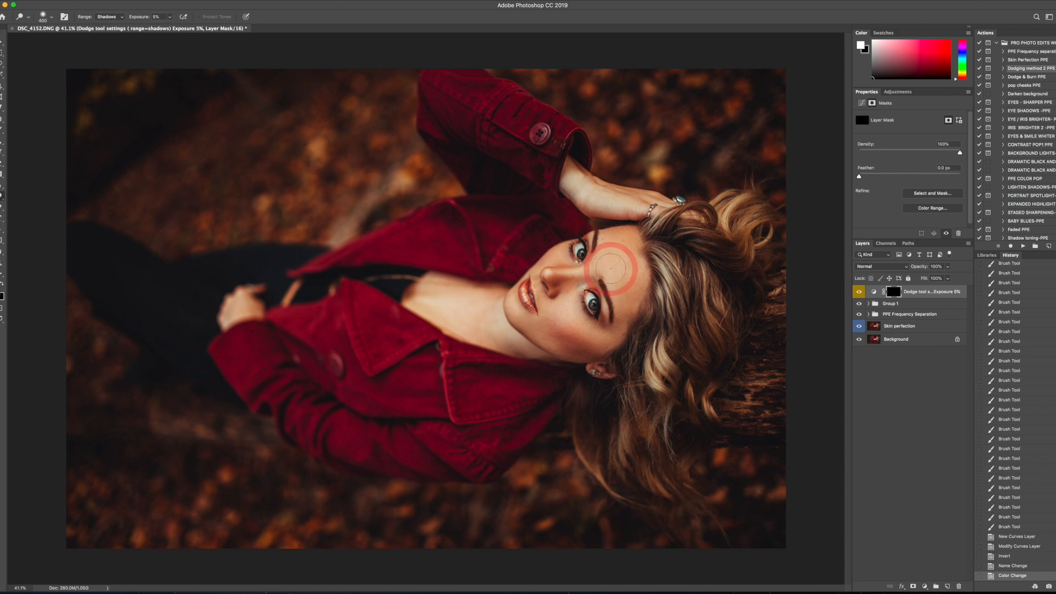
pyautogui.scroll(3, 610, 267)
pyautogui.moveTo(655, 250); pyautogui.dragTo(609, 266)
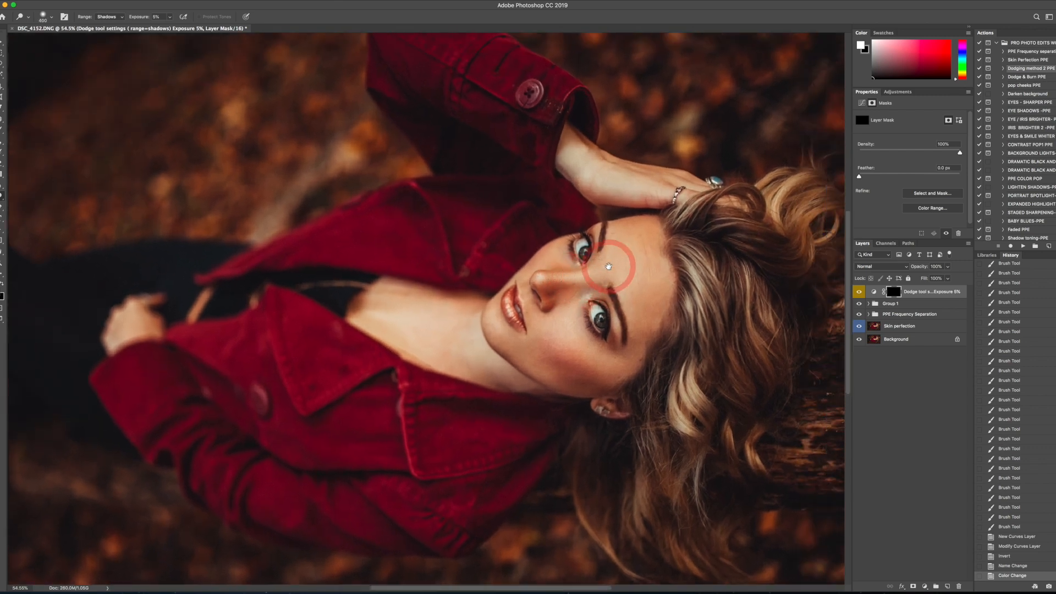
pyautogui.press(']')
pyautogui.press(']')
pyautogui.press(']')
pyautogui.press(']')
pyautogui.press(']')
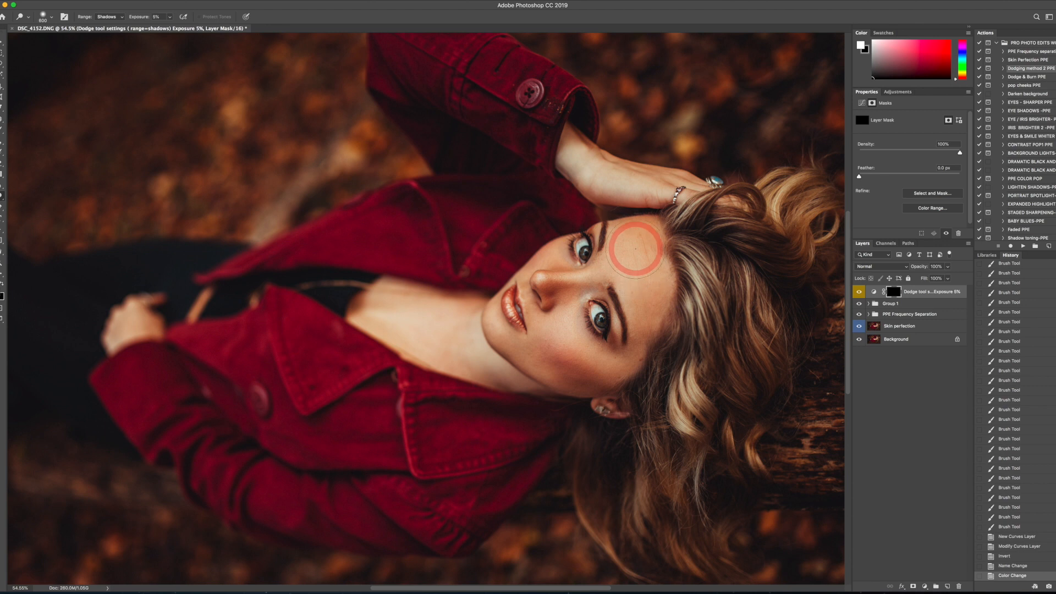
pyautogui.moveTo(638, 244); pyautogui.dragTo(632, 306)
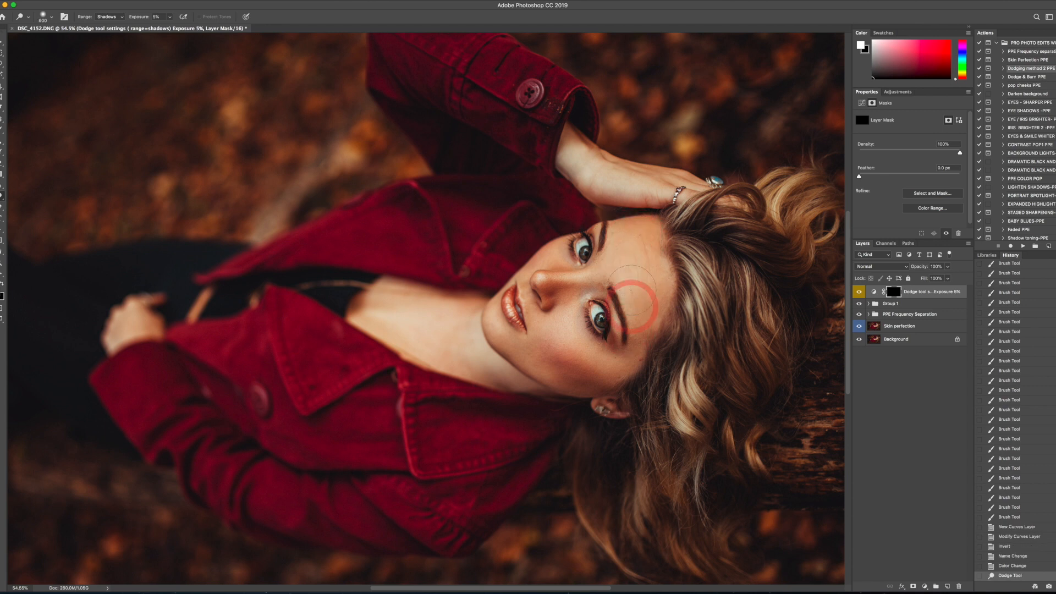
pyautogui.moveTo(626, 239)
pyautogui.mouseDown()
pyautogui.moveTo(627, 300)
pyautogui.moveTo(554, 282)
pyautogui.mouseUp()
# - Dodge along the nose and its bridge with a smaller brush
pyautogui.press('[')
pyautogui.press('[')
pyautogui.press('[')
pyautogui.press('[')
pyautogui.press('[')
pyautogui.press('[')
pyautogui.press('[')
pyautogui.press('[')
pyautogui.press('[')
pyautogui.press('[')
pyautogui.moveTo(619, 268)
pyautogui.mouseDown()
pyautogui.moveTo(534, 283)
pyautogui.moveTo(599, 277)
pyautogui.moveTo(513, 276)
pyautogui.mouseUp()
pyautogui.moveTo(596, 270)
pyautogui.mouseDown()
pyautogui.moveTo(548, 274)
pyautogui.moveTo(556, 231)
pyautogui.moveTo(564, 258)
pyautogui.mouseUp()
# - Dodge the cheek below the eye nearer the visible ear, adjusting the brush size to the area
pyautogui.press(']')
pyautogui.press(']')
pyautogui.press(']')
pyautogui.press('[')
pyautogui.press('[')
pyautogui.press('[')
pyautogui.press('[')
pyautogui.press(']')
pyautogui.press(']')
pyautogui.press(']')
pyautogui.press(']')
pyautogui.press(']')
pyautogui.press(']')
pyautogui.press(']')
pyautogui.press(']')
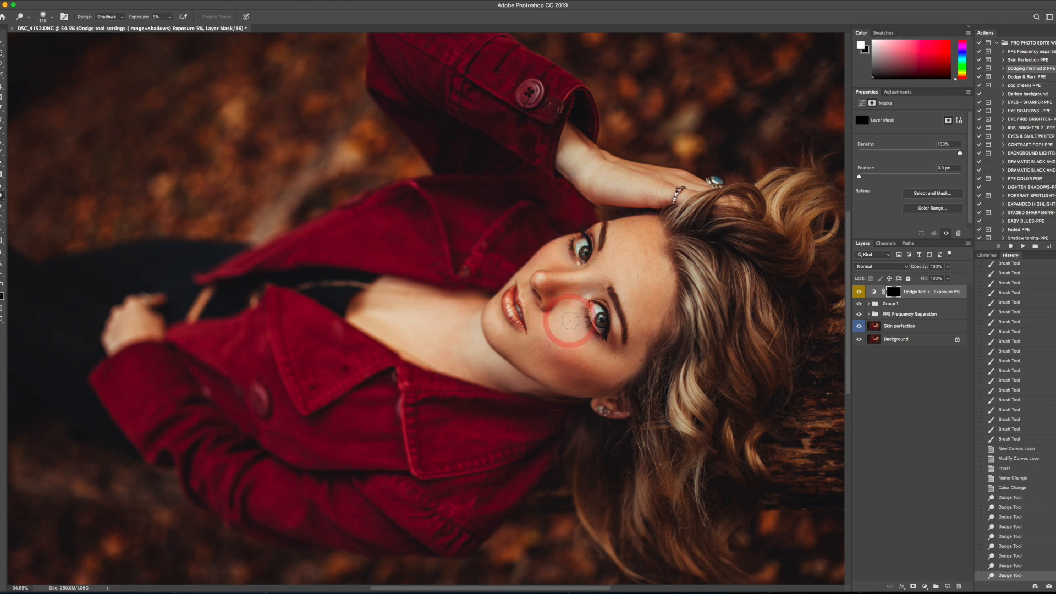
pyautogui.moveTo(572, 320)
pyautogui.mouseDown()
pyautogui.moveTo(600, 395)
pyautogui.moveTo(573, 308)
pyautogui.moveTo(605, 370)
pyautogui.moveTo(572, 305)
pyautogui.moveTo(604, 366)
pyautogui.moveTo(597, 342)
pyautogui.moveTo(572, 326)
pyautogui.moveTo(612, 336)
pyautogui.mouseUp()
# - Shrink the brush and dodge along the eyebrow above the eye nearer the visible ear
pyautogui.press('[')
pyautogui.press('[')
pyautogui.press('[')
pyautogui.press('[')
pyautogui.press('[')
# - Dodge from beside the upper part of the nose across to the forehead, adjusting the brush size
pyautogui.press('[')
pyautogui.press('[')
pyautogui.press('[')
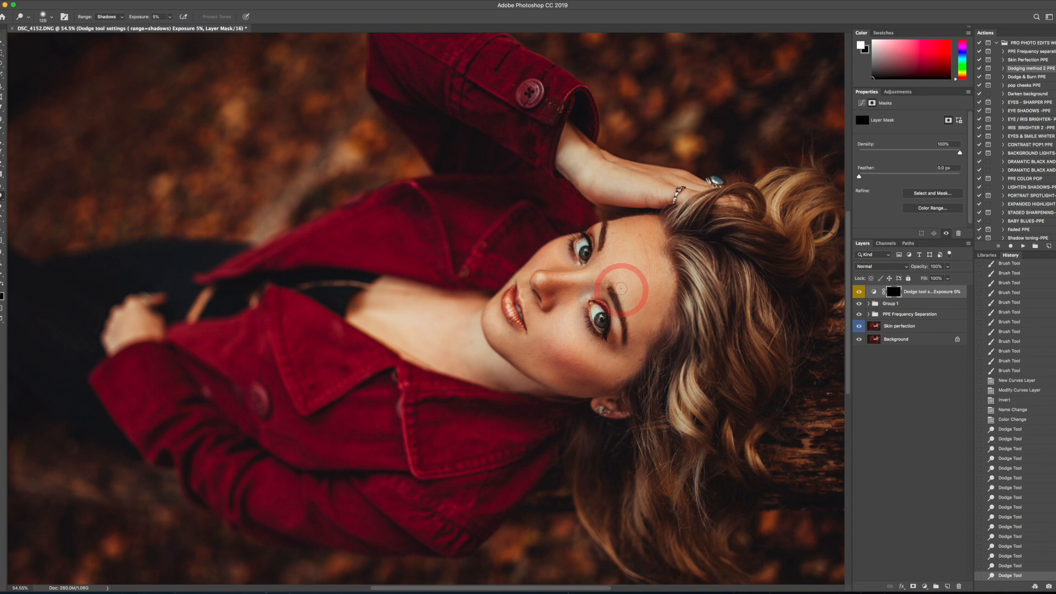
pyautogui.moveTo(619, 283)
pyautogui.mouseDown()
pyautogui.moveTo(636, 343)
pyautogui.moveTo(629, 300)
pyautogui.mouseUp()
# - Reduce the brush and dodge the nose tip, the skin beside it and the area around the mouth
pyautogui.press('[')
pyautogui.press('[')
pyautogui.press('[')
pyautogui.press(']')
pyautogui.press(']')
pyautogui.press(']')
pyautogui.press(']')
pyautogui.moveTo(560, 260)
pyautogui.mouseDown()
pyautogui.moveTo(606, 253)
pyautogui.moveTo(611, 212)
pyautogui.moveTo(611, 251)
pyautogui.mouseUp()
pyautogui.moveTo(650, 248)
pyautogui.mouseDown()
pyautogui.moveTo(667, 284)
pyautogui.moveTo(650, 272)
pyautogui.moveTo(652, 256)
pyautogui.moveTo(624, 262)
pyautogui.mouseUp()
# - Dodge the shadow under the eye nearer the raised hand with a much smaller brush
pyautogui.press('[')
pyautogui.press('[')
pyautogui.press('[')
pyautogui.press('[')
pyautogui.press('[')
pyautogui.press('[')
pyautogui.moveTo(525, 271); pyautogui.dragTo(545, 267)
pyautogui.moveTo(536, 320); pyautogui.dragTo(540, 325)
pyautogui.moveTo(526, 281)
pyautogui.mouseDown()
pyautogui.moveTo(527, 304)
pyautogui.moveTo(510, 299)
pyautogui.moveTo(514, 318)
pyautogui.moveTo(509, 298)
pyautogui.moveTo(512, 318)
pyautogui.moveTo(520, 306)
pyautogui.moveTo(524, 317)
pyautogui.moveTo(511, 306)
pyautogui.mouseUp()
pyautogui.press('[')
pyautogui.press('[')
pyautogui.press('[')
pyautogui.press('[')
pyautogui.press('[')
pyautogui.press('[')
pyautogui.press('[')
pyautogui.press('[')
pyautogui.press('[')
pyautogui.press('[')
pyautogui.press('[')
pyautogui.press(']')
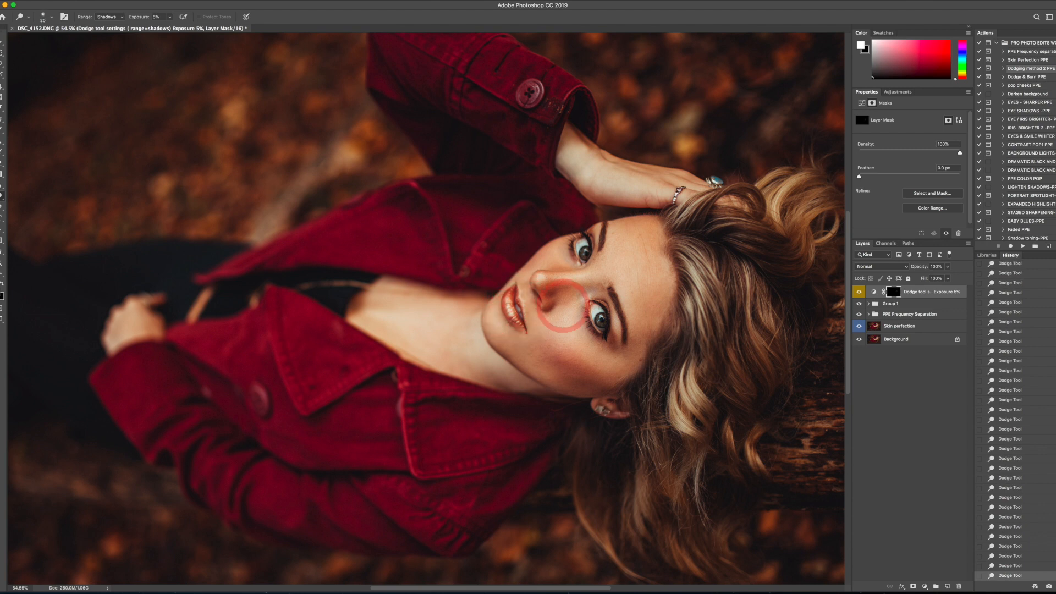
pyautogui.moveTo(563, 262); pyautogui.dragTo(561, 247)
# - Dodge the lower cheek along the jaw and the chin, adjusting the brush size
pyautogui.press('[')
pyautogui.press('[')
pyautogui.press('[')
pyautogui.press('[')
pyautogui.press('[')
pyautogui.press('[')
pyautogui.press('[')
pyautogui.press('[')
pyautogui.press('[')
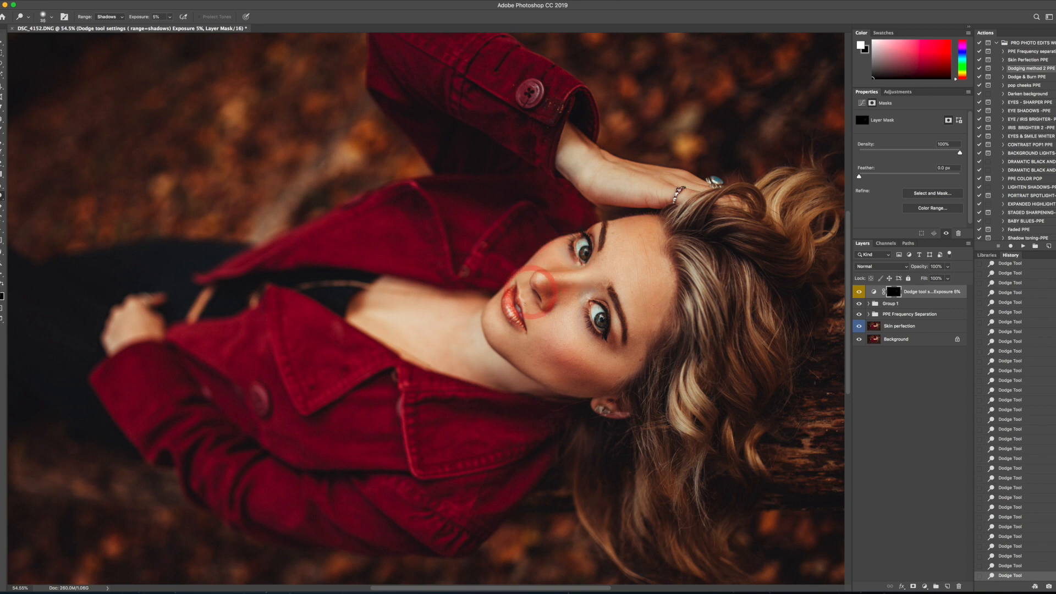
pyautogui.moveTo(519, 345); pyautogui.dragTo(557, 376)
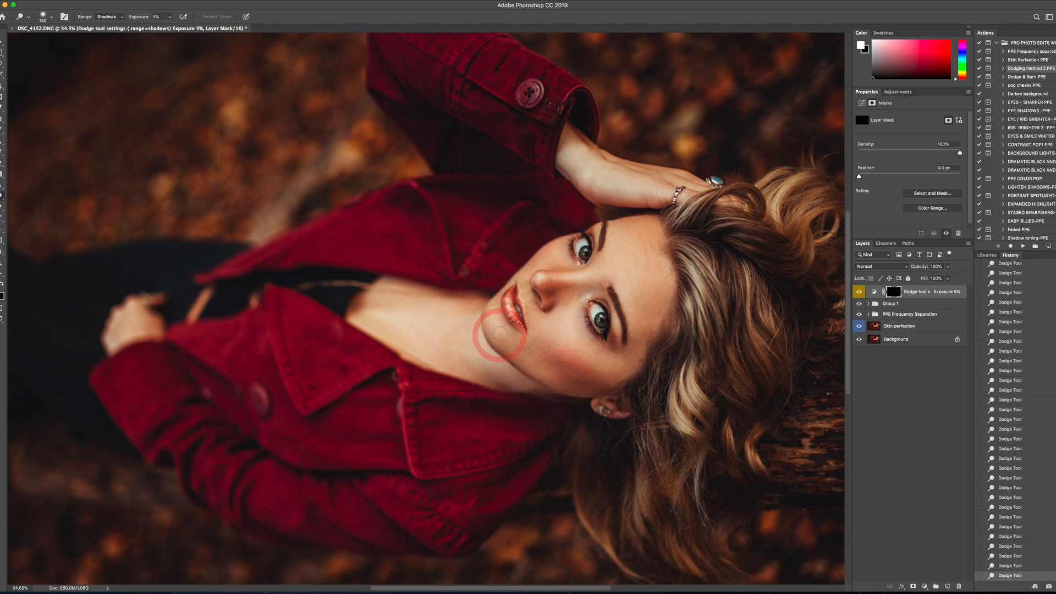
pyautogui.moveTo(496, 307)
pyautogui.mouseDown()
pyautogui.moveTo(508, 343)
pyautogui.moveTo(494, 315)
pyautogui.moveTo(495, 343)
pyautogui.mouseUp()
# - Enlarge the brush and dodge the jaw, neck, upper chest and both hands
pyautogui.press(']')
pyautogui.press(']')
pyautogui.press(']')
pyautogui.press(']')
pyautogui.moveTo(563, 372)
pyautogui.mouseDown()
pyautogui.moveTo(564, 362)
pyautogui.moveTo(467, 376)
pyautogui.mouseUp()
pyautogui.press(']')
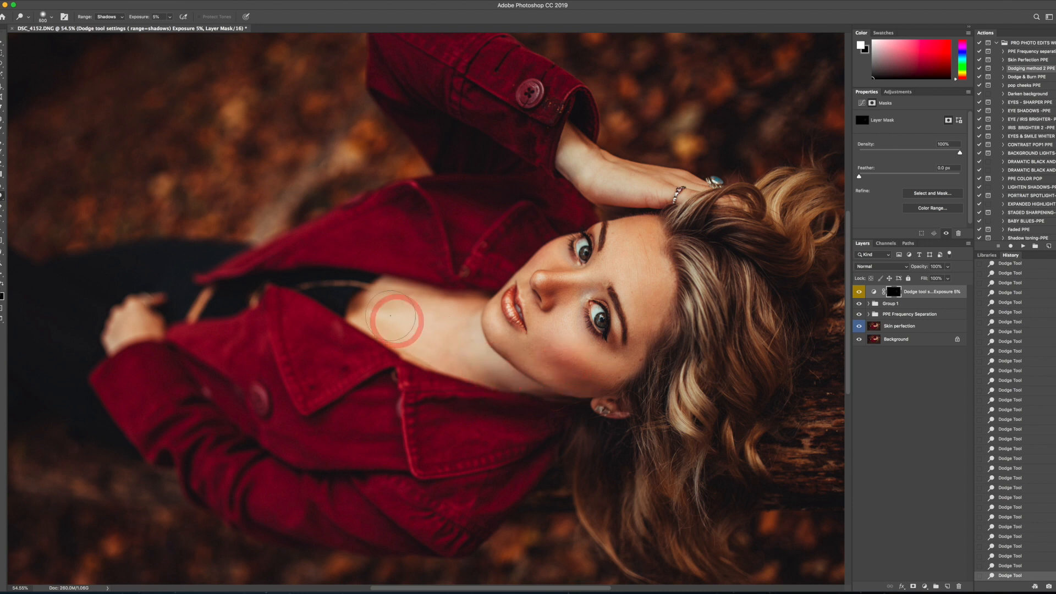
pyautogui.press('[')
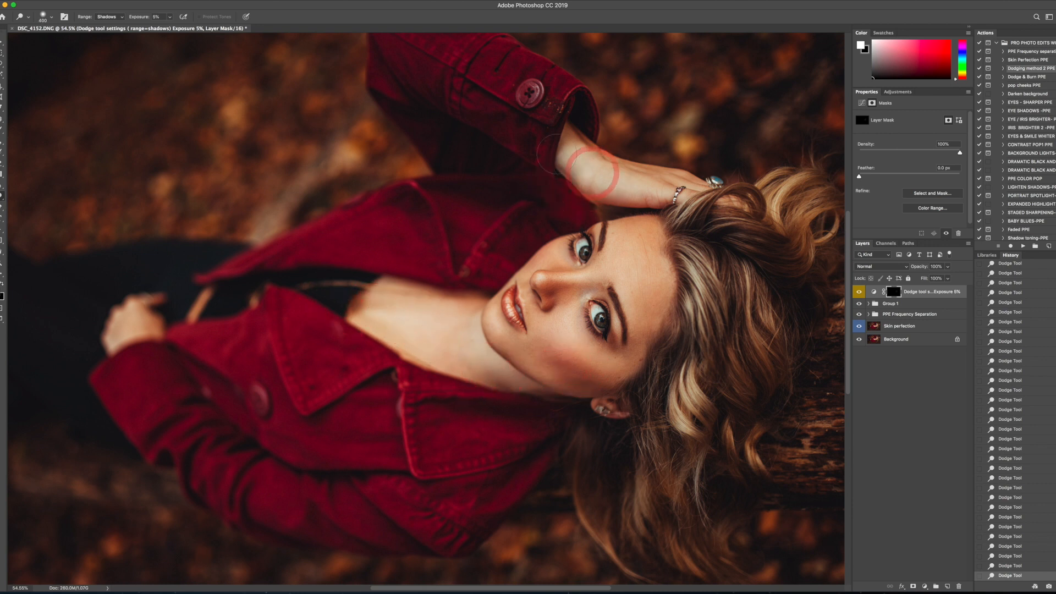
pyautogui.press(']')
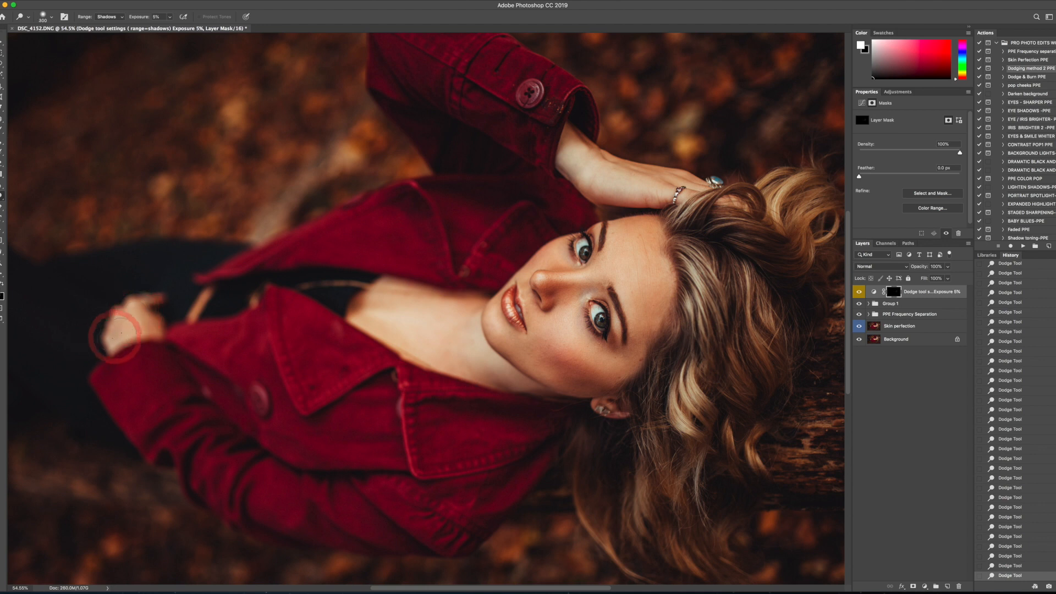
# - Touch up the bridge of the nose and the hair highlights with the Dodge tool, varying the brush size
pyautogui.press('[')
pyautogui.press('[')
pyautogui.press('[')
pyautogui.press('[')
pyautogui.press('[')
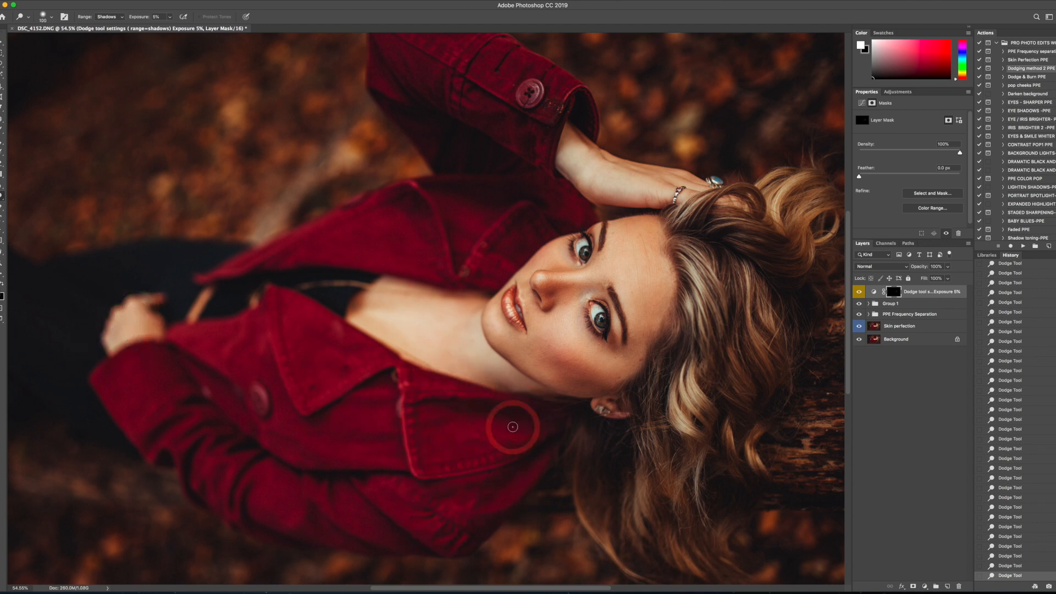
pyautogui.press(']')
pyautogui.press(']')
pyautogui.press(']')
pyautogui.press(']')
pyautogui.press(']')
pyautogui.press(']')
pyautogui.press(']')
pyautogui.press(']')
pyautogui.press('[')
pyautogui.press('[')
pyautogui.press('[')
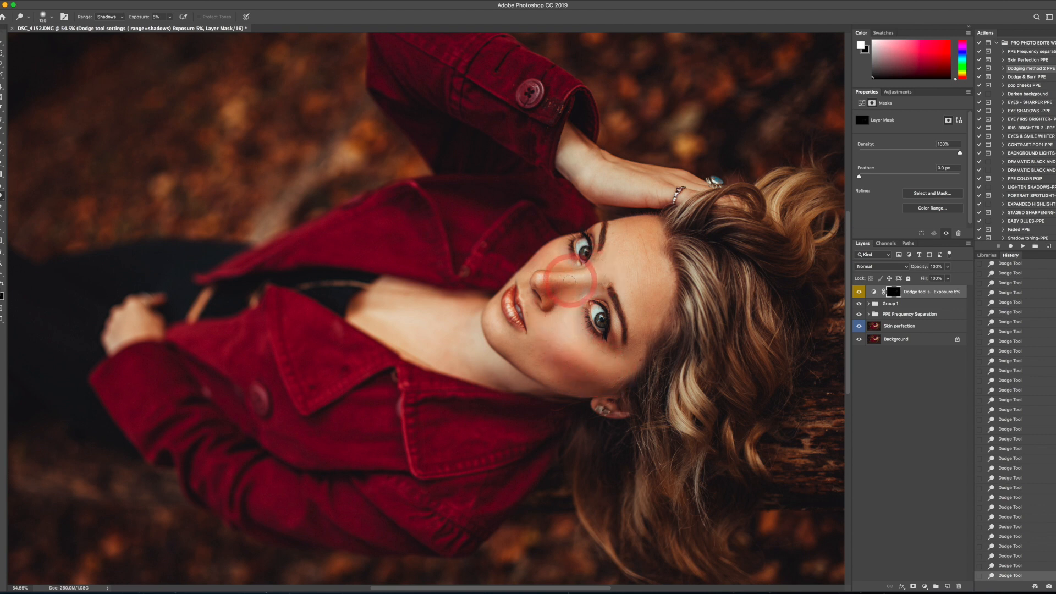
pyautogui.press(']')
pyautogui.press('[')
pyautogui.press('[')
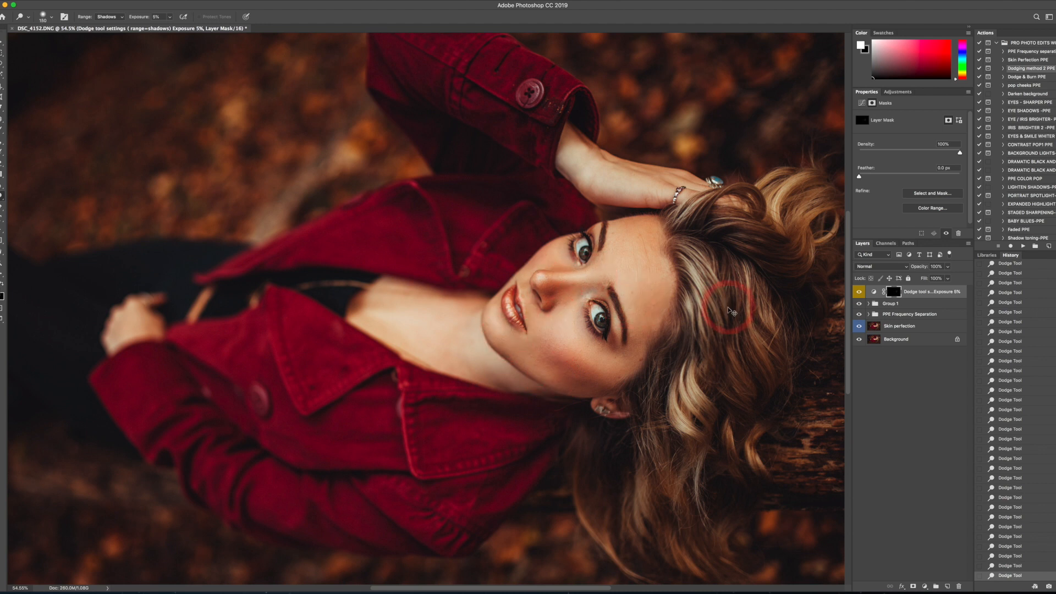
pyautogui.press('[')
pyautogui.press('[')
pyautogui.press('[')
pyautogui.press('[')
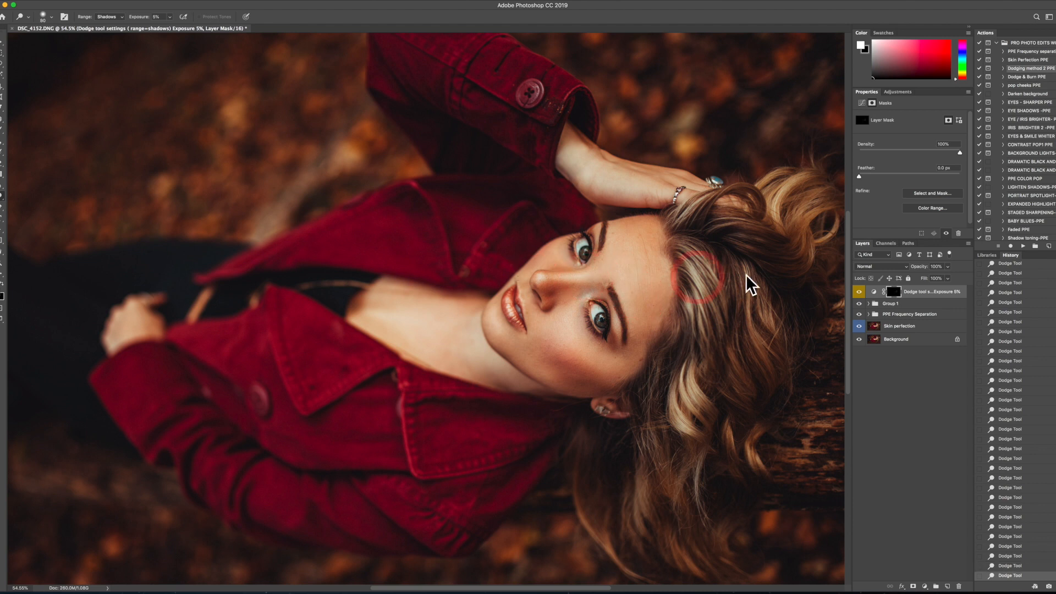
# - Toggle the dodge Curves layer to compare the portrait with and without it, up close and as a whole
pyautogui.click(859, 292)
pyautogui.click(859, 291)
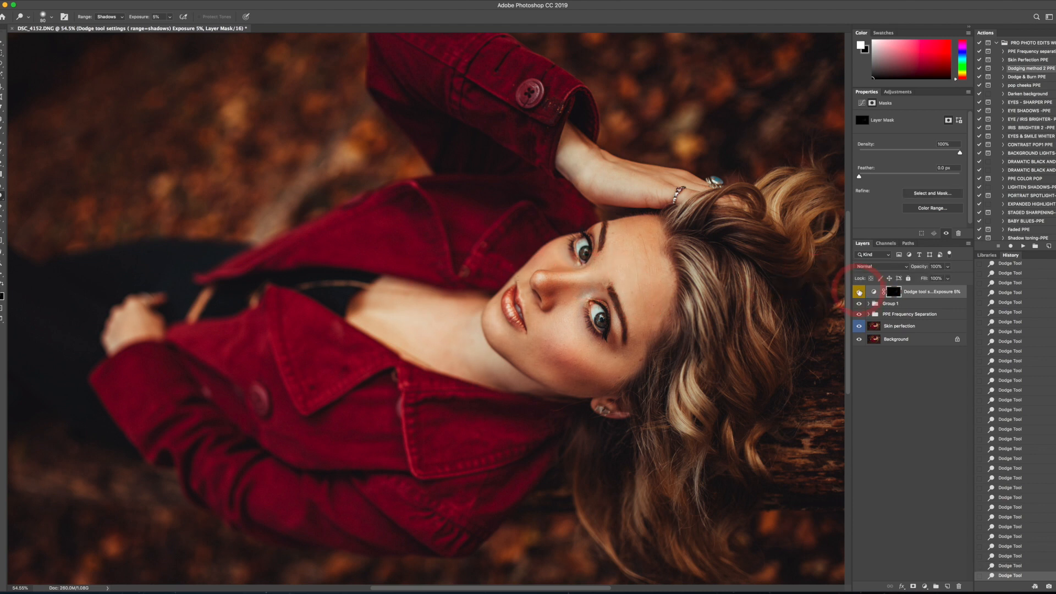
pyautogui.scroll(-3, 746, 286)
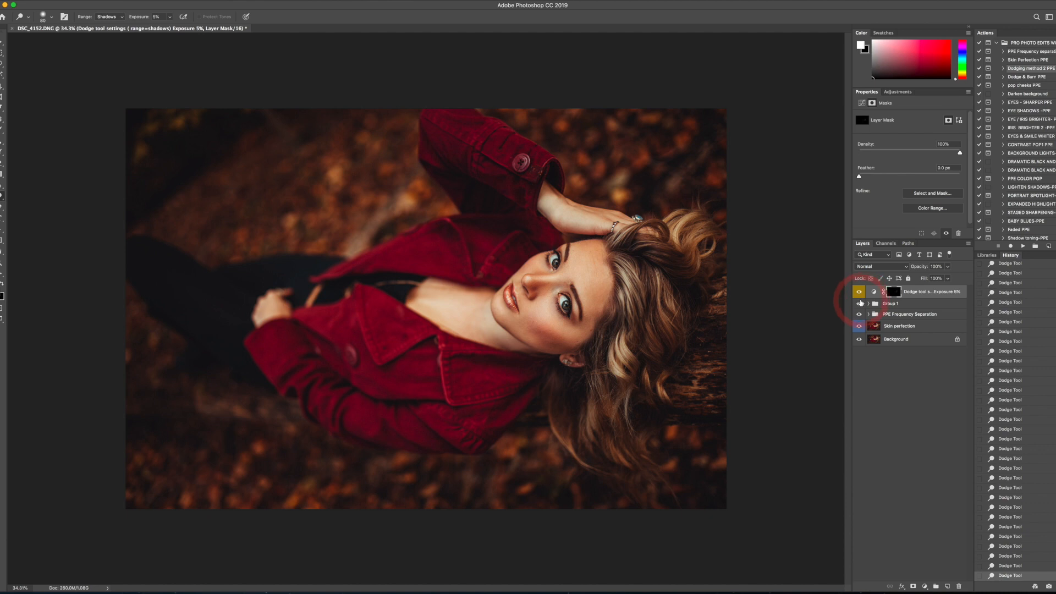
pyautogui.click(859, 292)
pyautogui.click(859, 292)
pyautogui.click(859, 292)
pyautogui.click(859, 292)
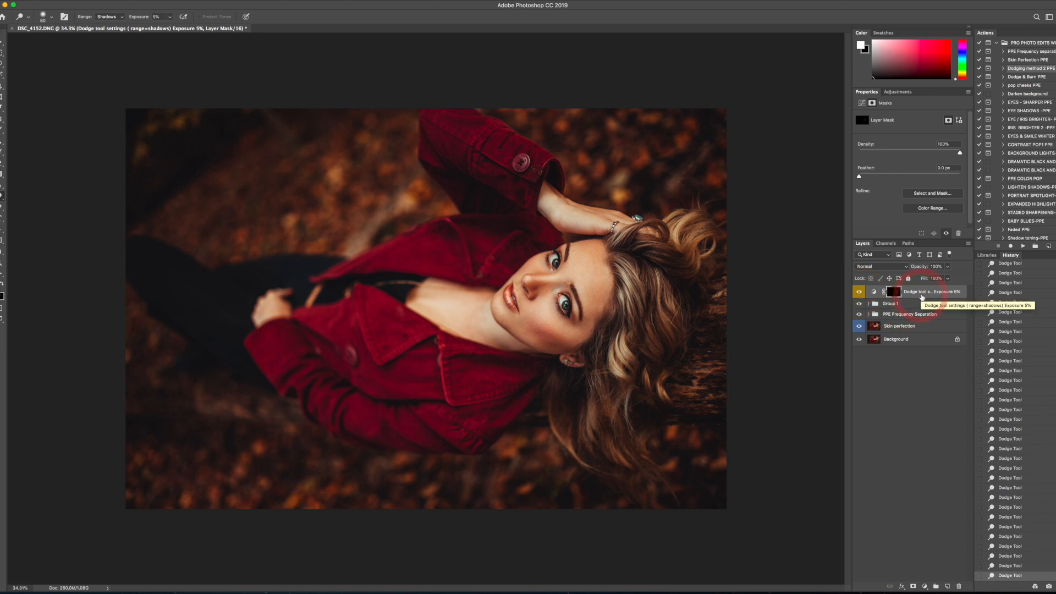
# - Duplicate the dodge Curves layer to strengthen its effect and compare the portrait with and without the copy
pyautogui.press('super+j')
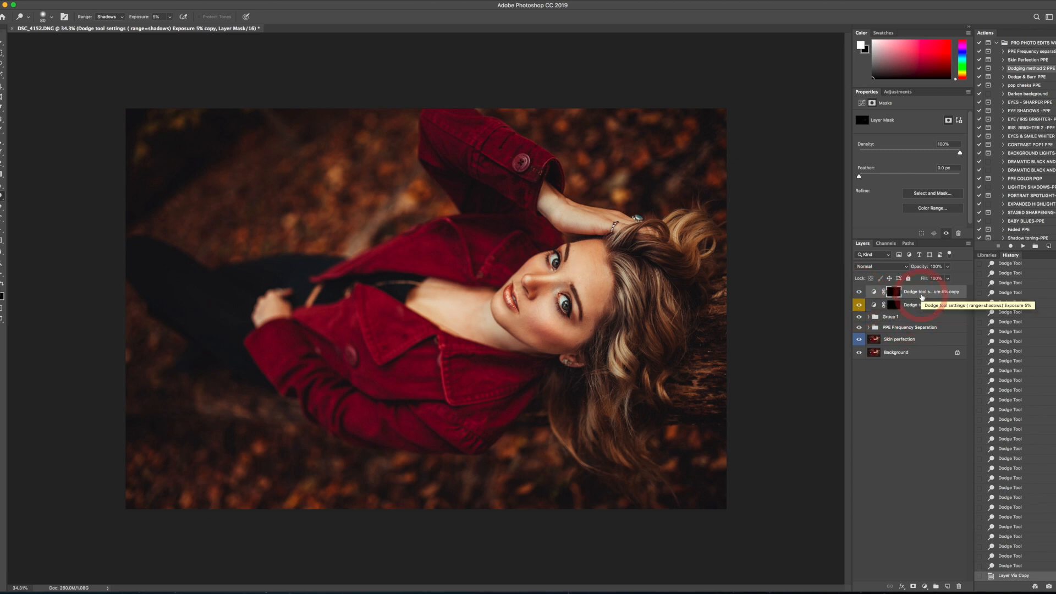
pyautogui.click(859, 292)
pyautogui.click(859, 292)
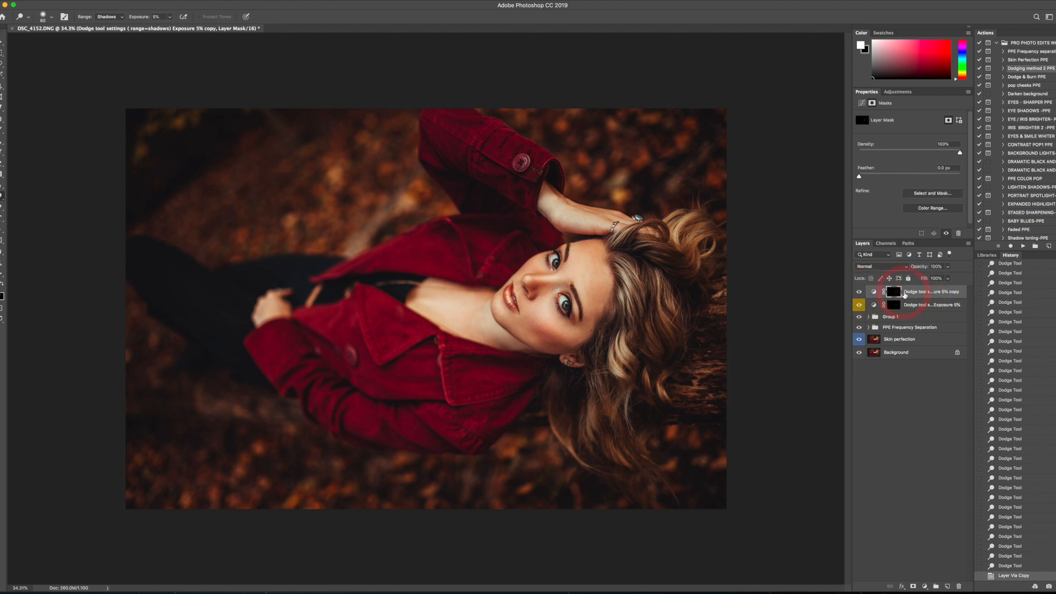
# - Duplicate the copied dodge layer again, hide the second copy, and toggle the first copy off and on
pyautogui.press('super+j')
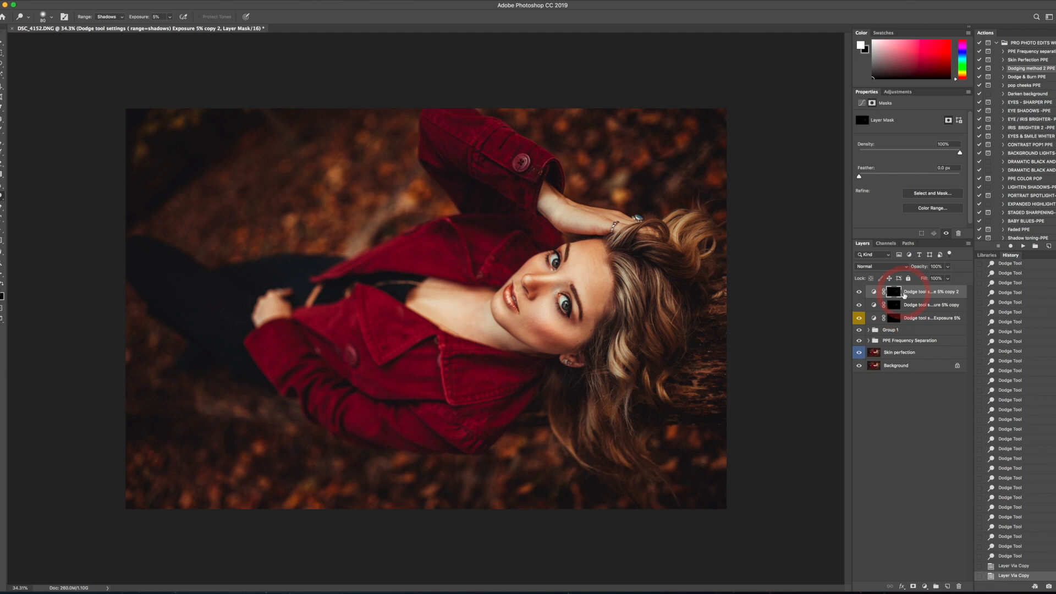
pyautogui.click(859, 292)
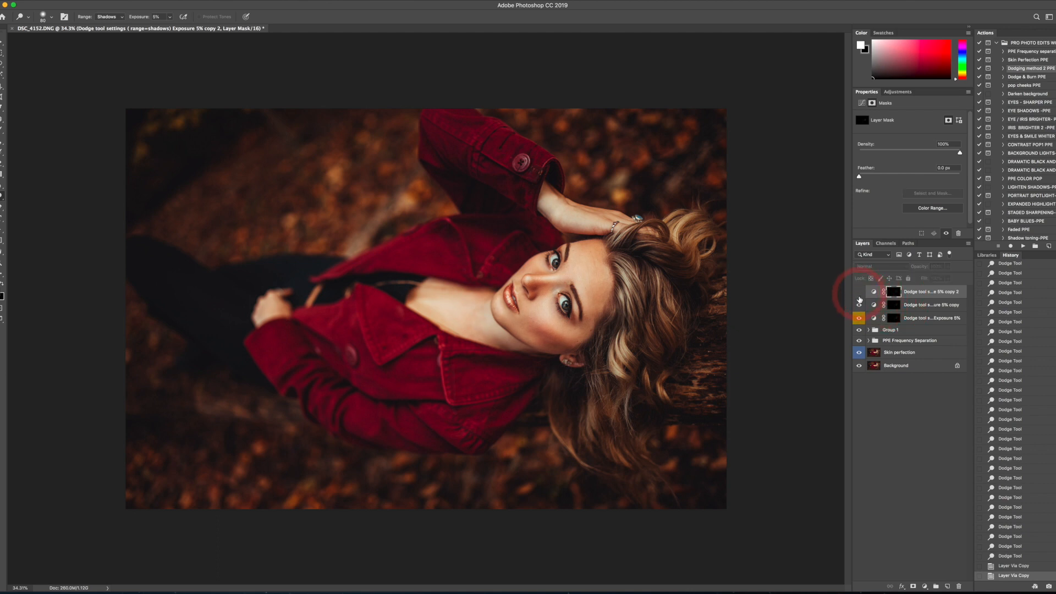
pyautogui.click(859, 303)
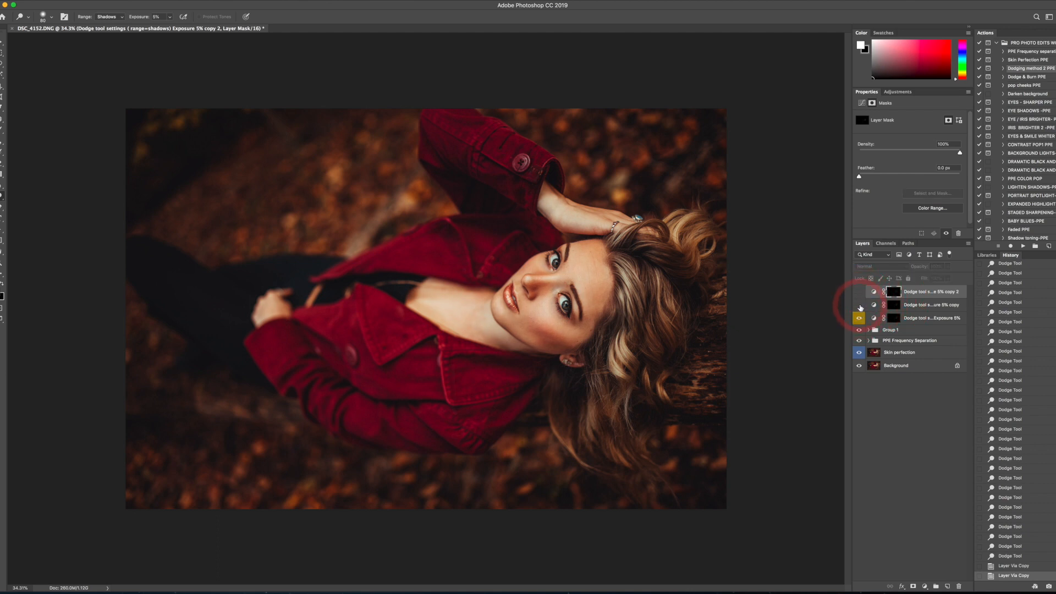
pyautogui.click(859, 306)
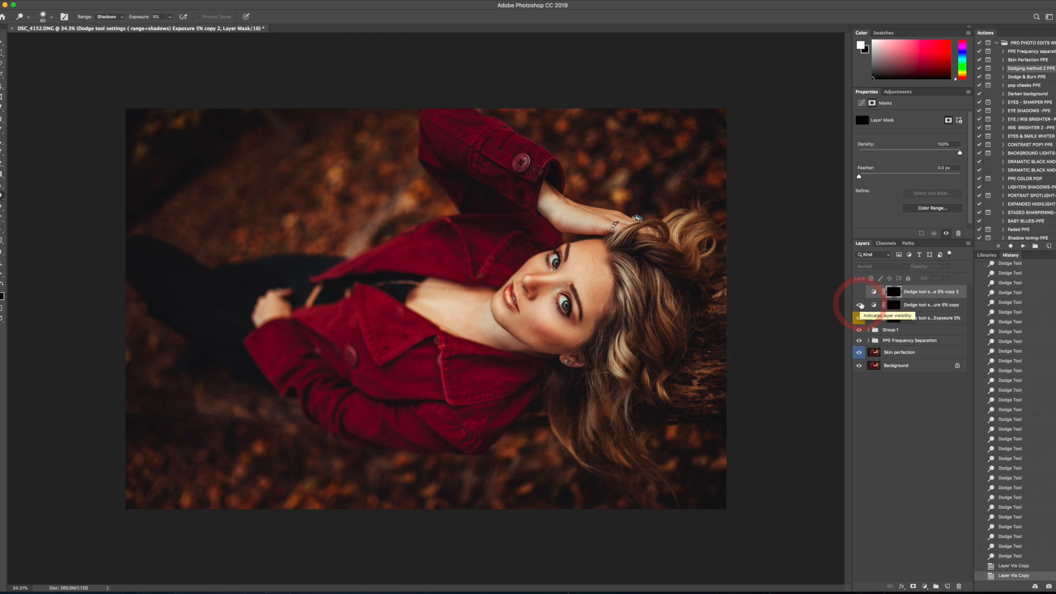
# - Toggle the two duplicated dodge layers off and on to compare how strongly each one brightens the skin
pyautogui.click(859, 293)
pyautogui.click(858, 293)
pyautogui.click(859, 292)
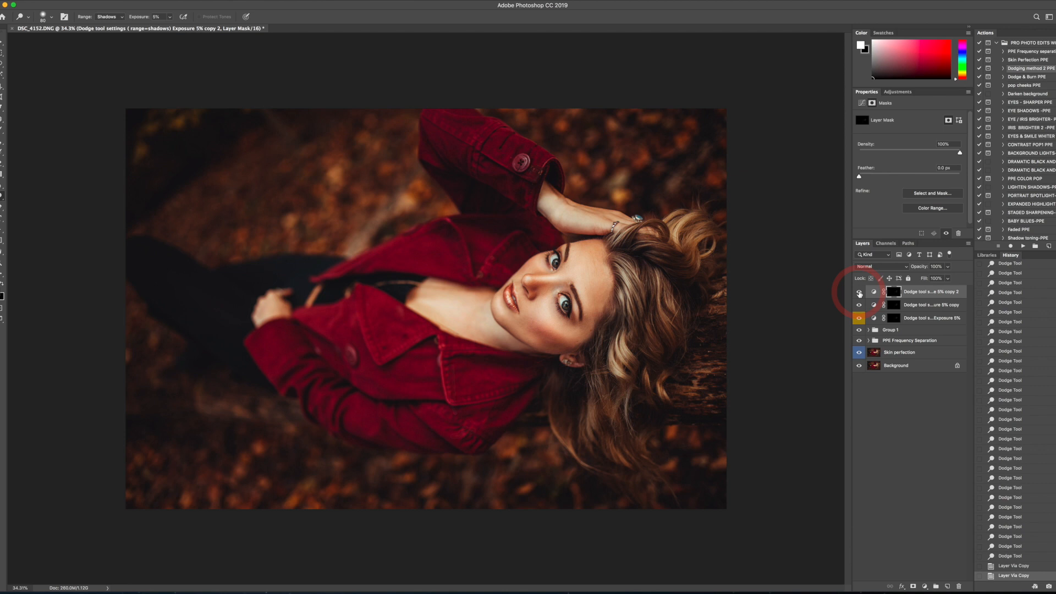
pyautogui.click(858, 293)
pyautogui.click(861, 306)
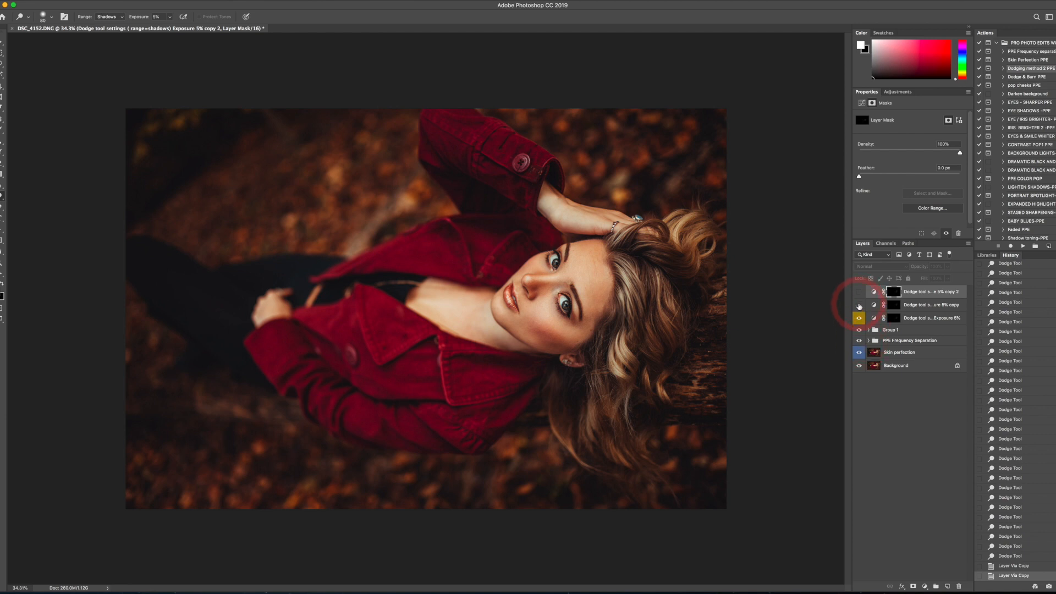
pyautogui.click(859, 306)
# - Delete the second dodge layer copy and lower the remaining copy's opacity to about 11%
pyautogui.moveTo(924, 294)
pyautogui.mouseDown()
pyautogui.moveTo(947, 354)
pyautogui.moveTo(962, 582)
pyautogui.mouseUp()
pyautogui.click(946, 267)
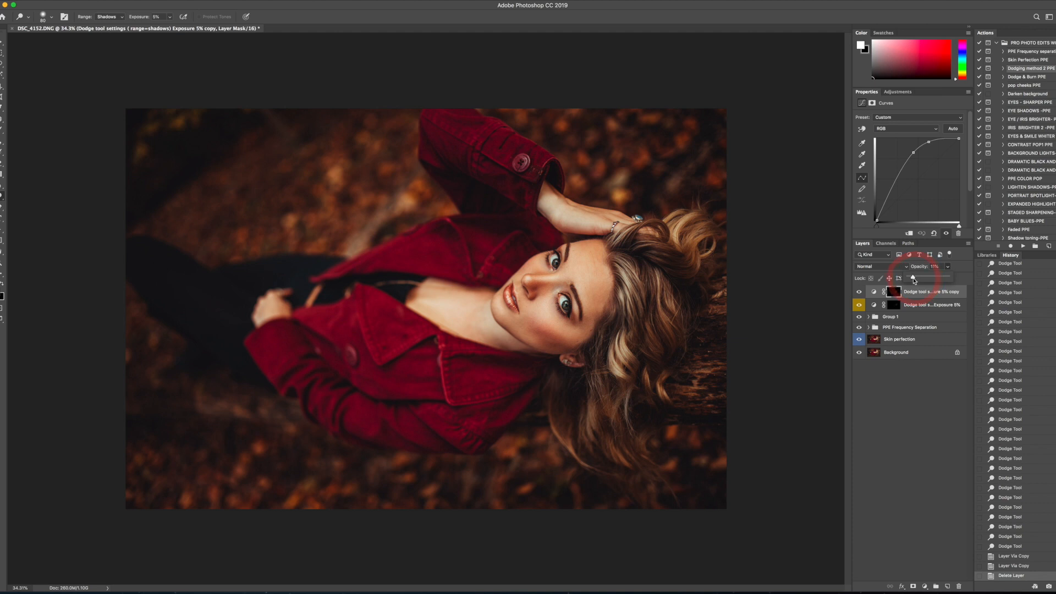
pyautogui.moveTo(914, 281); pyautogui.dragTo(914, 281)
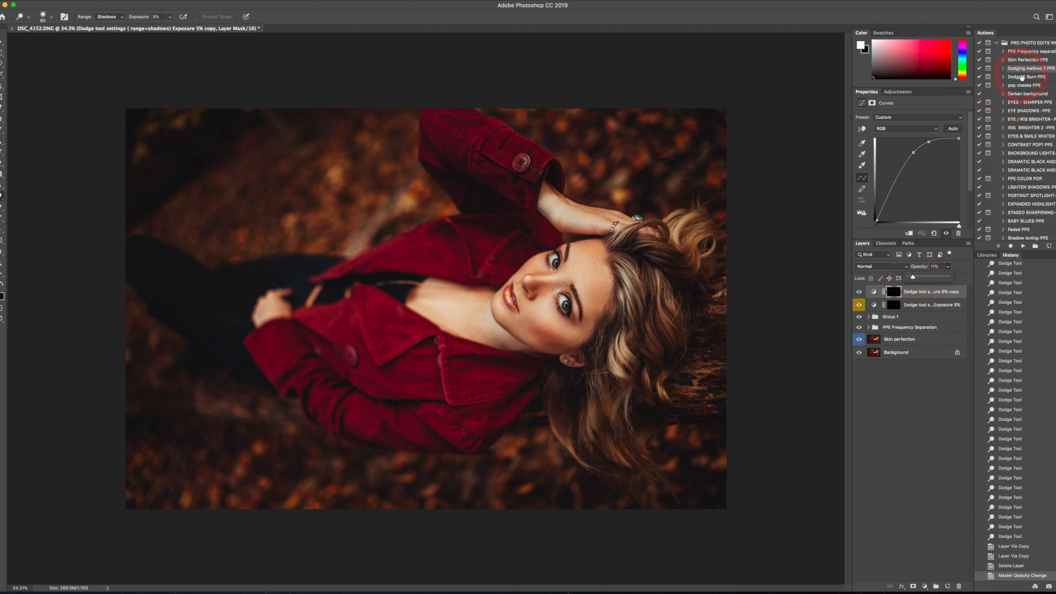
# - Run the EYES - SHARPER PPE action and make the mask of its new layer active
pyautogui.click(1026, 102)
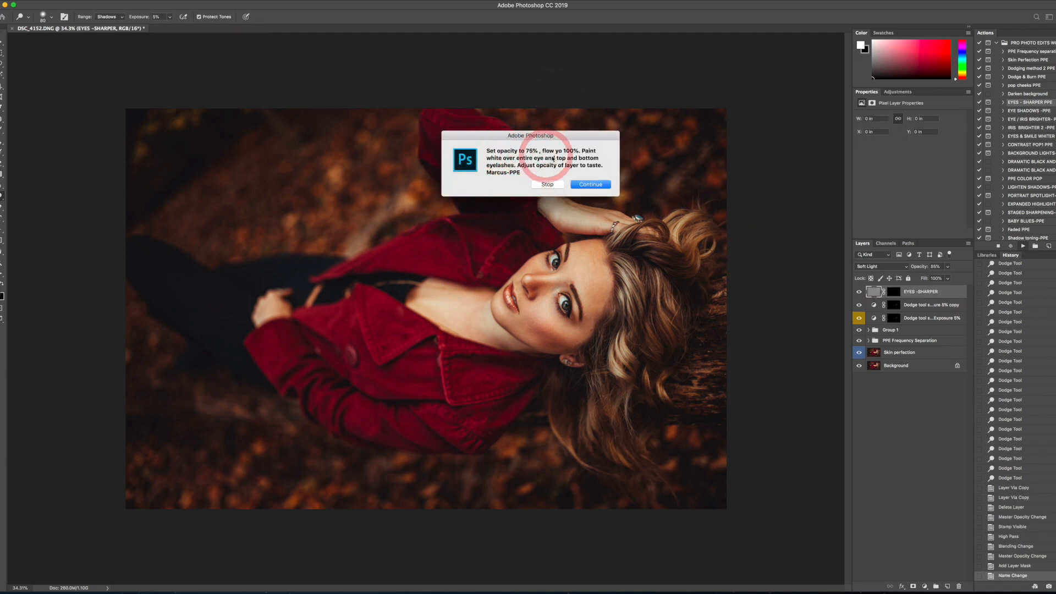
pyautogui.click(592, 185)
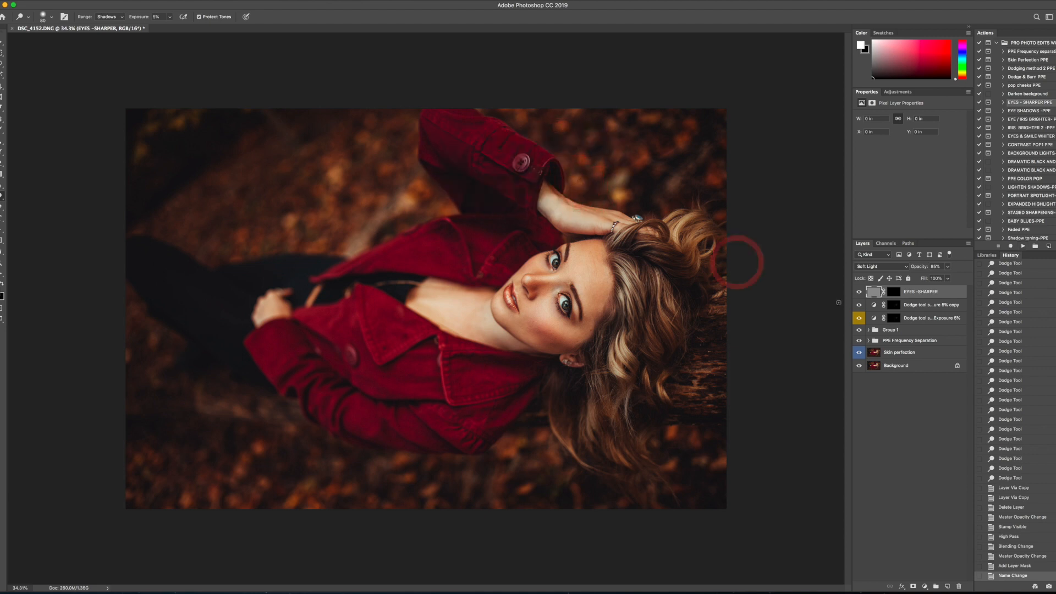
pyautogui.click(894, 291)
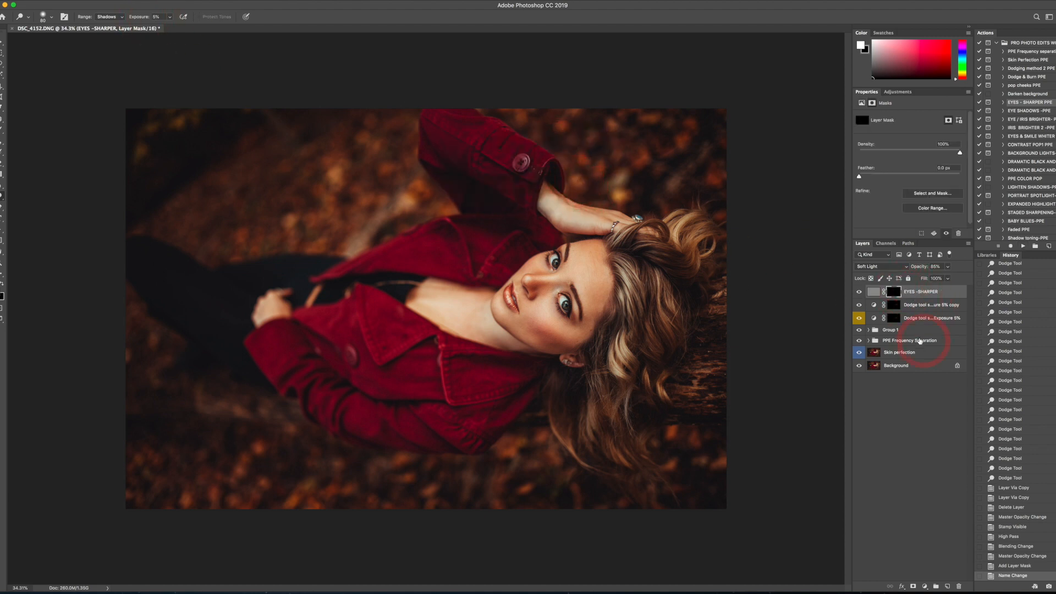
# - Set up the Brush tool with 75% opacity and 100% flow
pyautogui.click(3, 130)
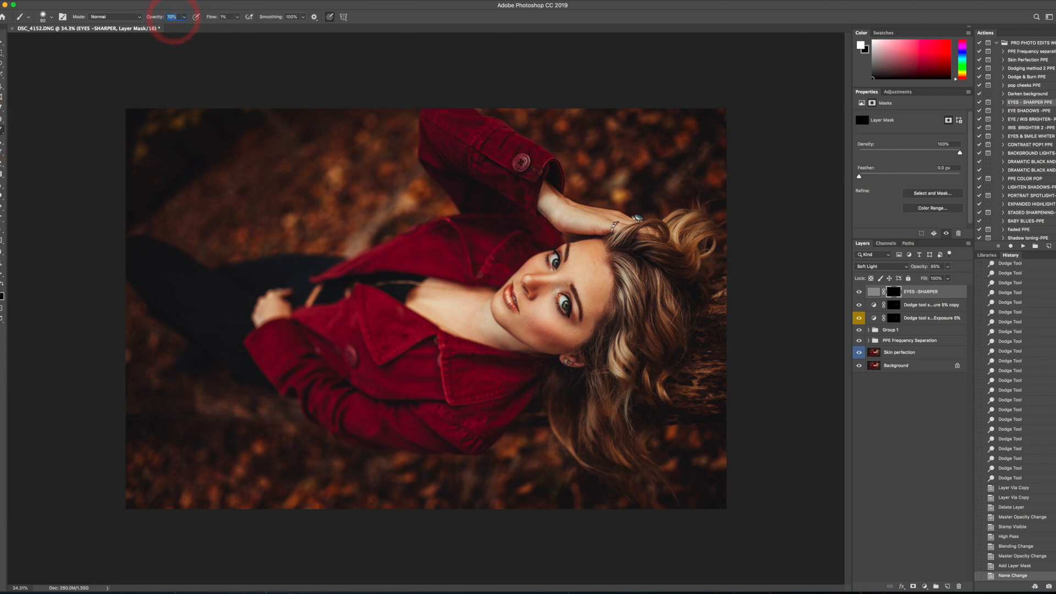
pyautogui.write('75')
pyautogui.click(225, 17)
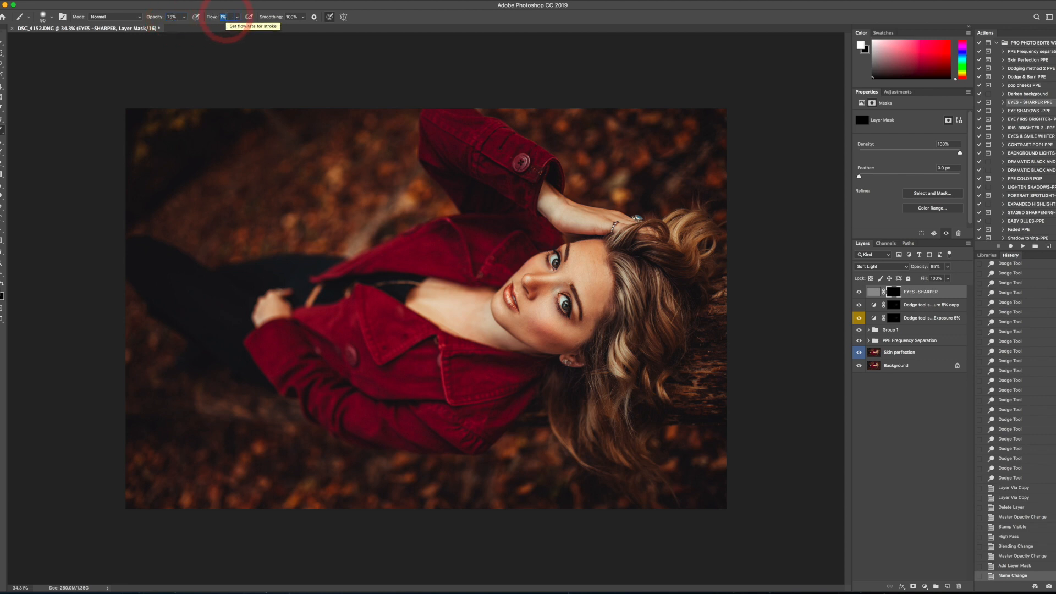
pyautogui.write('100')
pyautogui.press('Return')
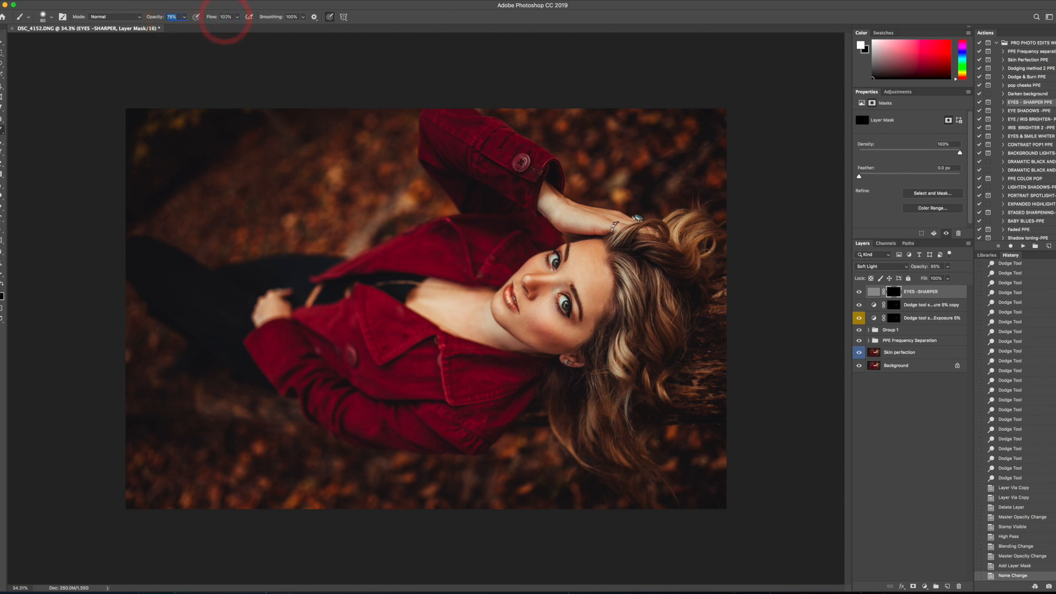
# - Paint white on the EYES -SHARPER mask over both eyes and their lashes to reveal the sharpening
pyautogui.moveTo(515, 250); pyautogui.dragTo(493, 244)
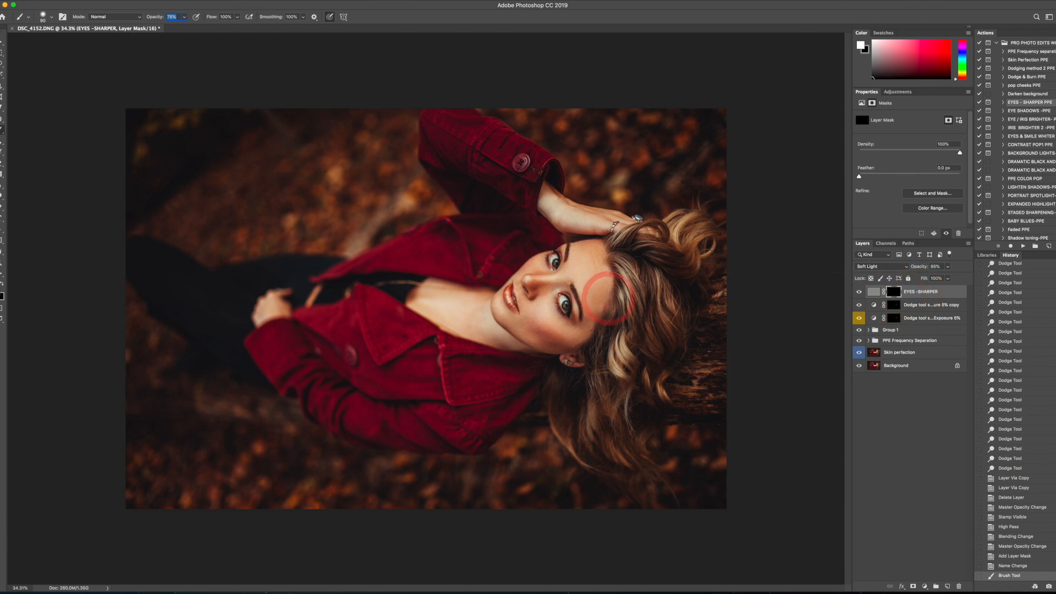
pyautogui.press('super+plus')
pyautogui.press('super+plus')
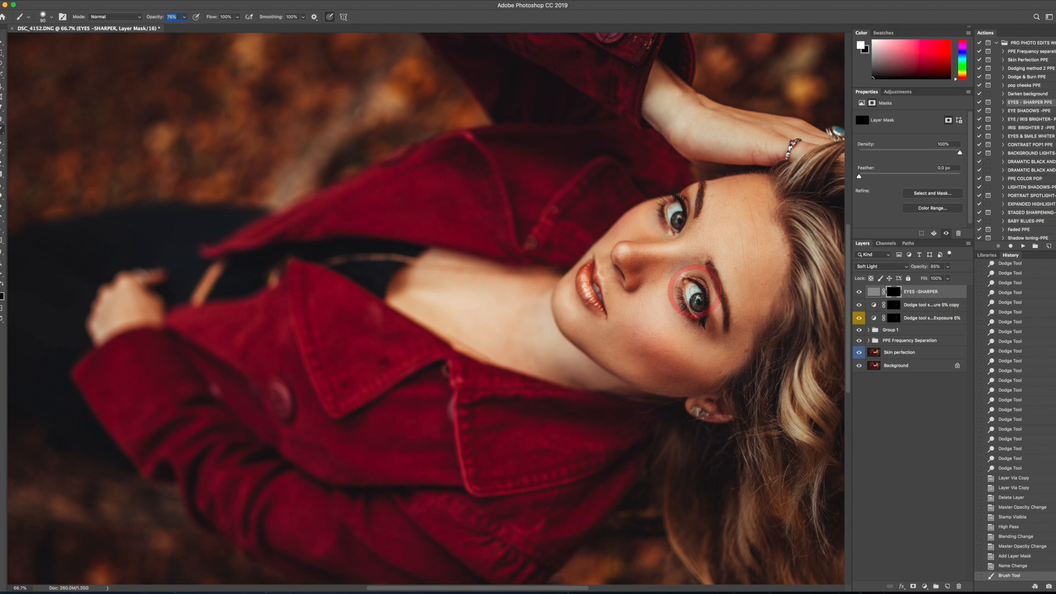
pyautogui.moveTo(682, 291)
pyautogui.mouseDown()
pyautogui.moveTo(696, 313)
pyautogui.moveTo(693, 283)
pyautogui.moveTo(706, 315)
pyautogui.moveTo(690, 309)
pyautogui.moveTo(685, 283)
pyautogui.moveTo(692, 319)
pyautogui.moveTo(705, 307)
pyautogui.moveTo(694, 281)
pyautogui.moveTo(703, 328)
pyautogui.moveTo(688, 303)
pyautogui.mouseUp()
pyautogui.moveTo(690, 213)
pyautogui.mouseDown()
pyautogui.moveTo(678, 229)
pyautogui.moveTo(672, 198)
pyautogui.moveTo(661, 207)
pyautogui.moveTo(671, 229)
pyautogui.moveTo(661, 206)
pyautogui.moveTo(678, 199)
pyautogui.moveTo(677, 229)
pyautogui.moveTo(683, 200)
pyautogui.moveTo(661, 209)
pyautogui.moveTo(672, 236)
pyautogui.mouseUp()
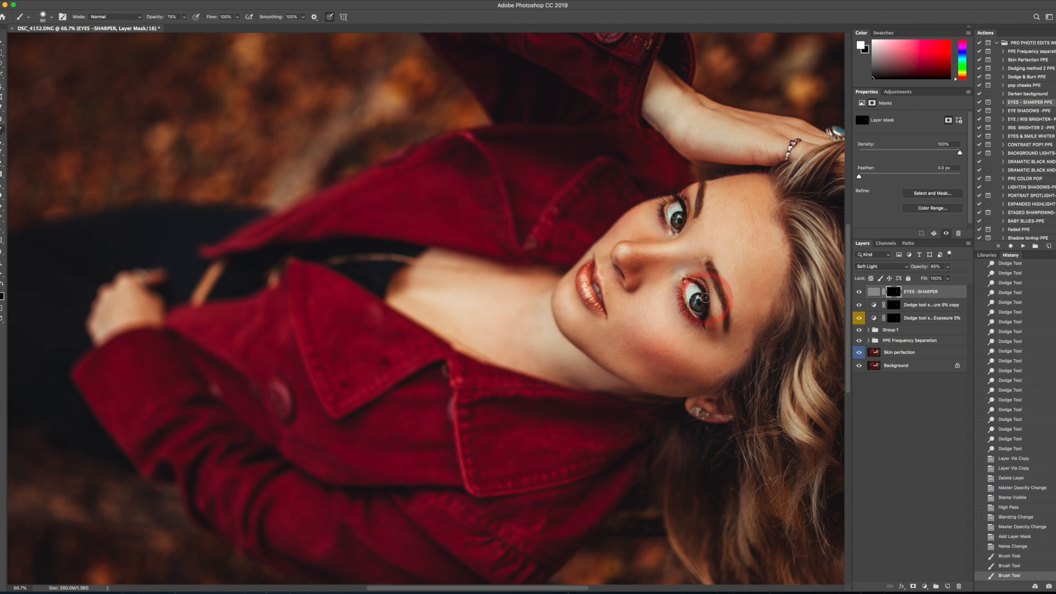
# - Toggle the EYES -SHARPER layer to compare the eyes with and without sharpening
pyautogui.click(860, 293)
pyautogui.click(860, 292)
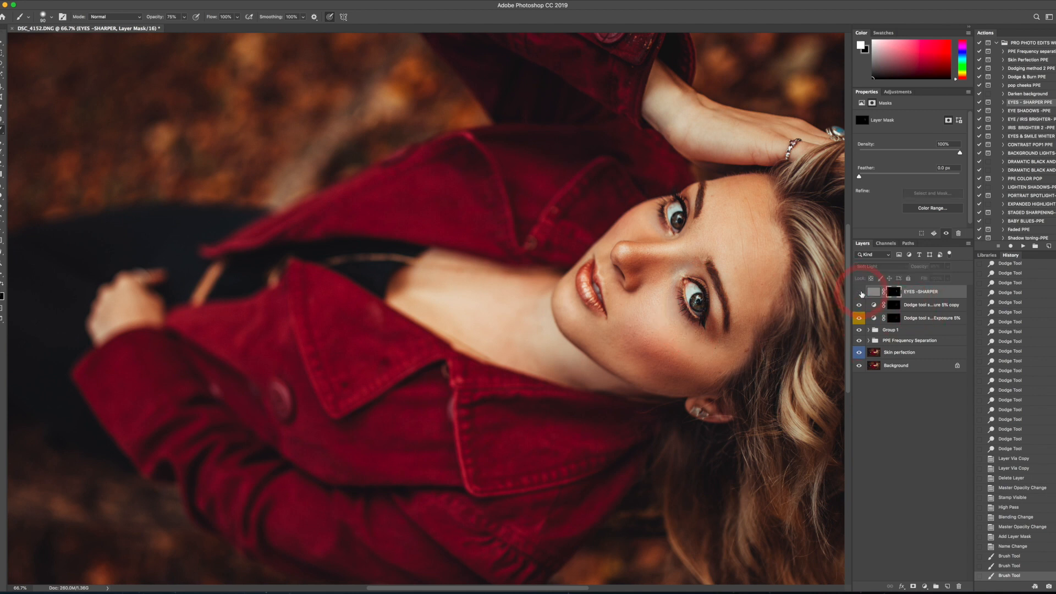
pyautogui.click(860, 293)
pyautogui.click(860, 293)
pyautogui.click(860, 292)
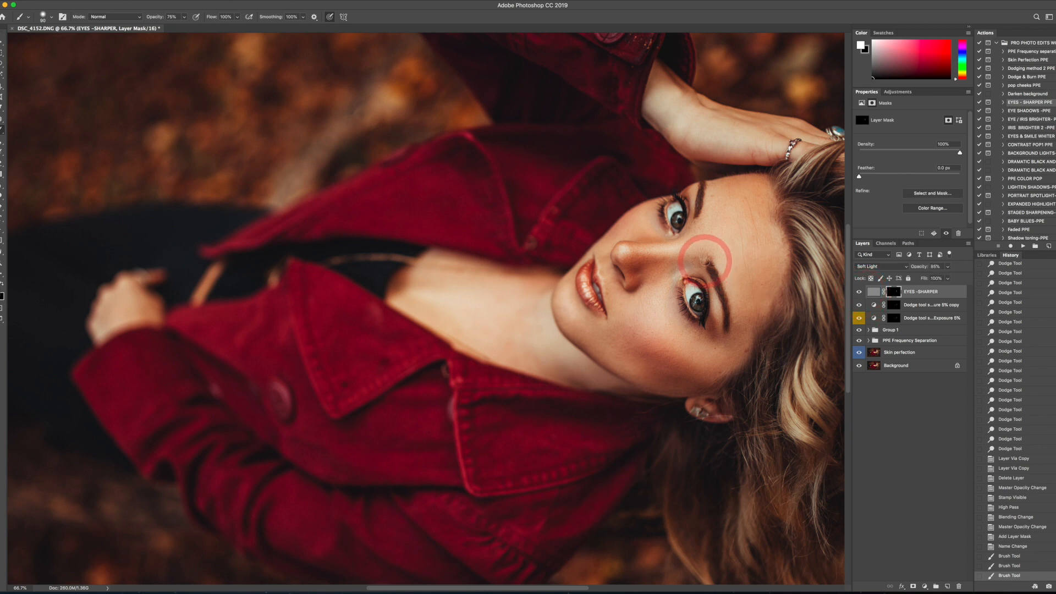
# - Set the EYES -SHARPER layer's opacity to 77% while judging the whole portrait
pyautogui.press('super+minus')
pyautogui.press('super+minus')
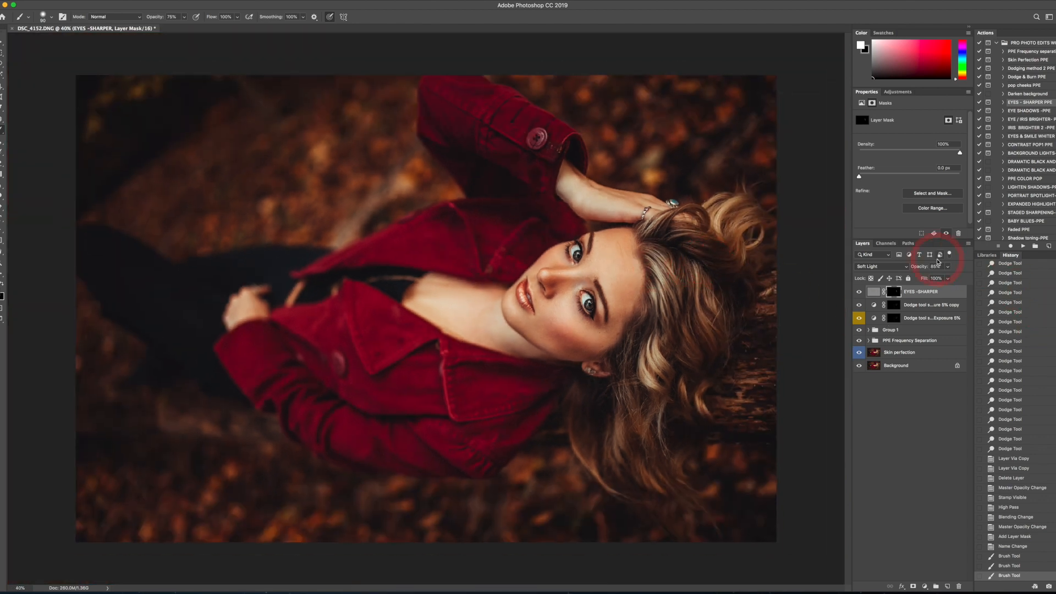
pyautogui.click(947, 267)
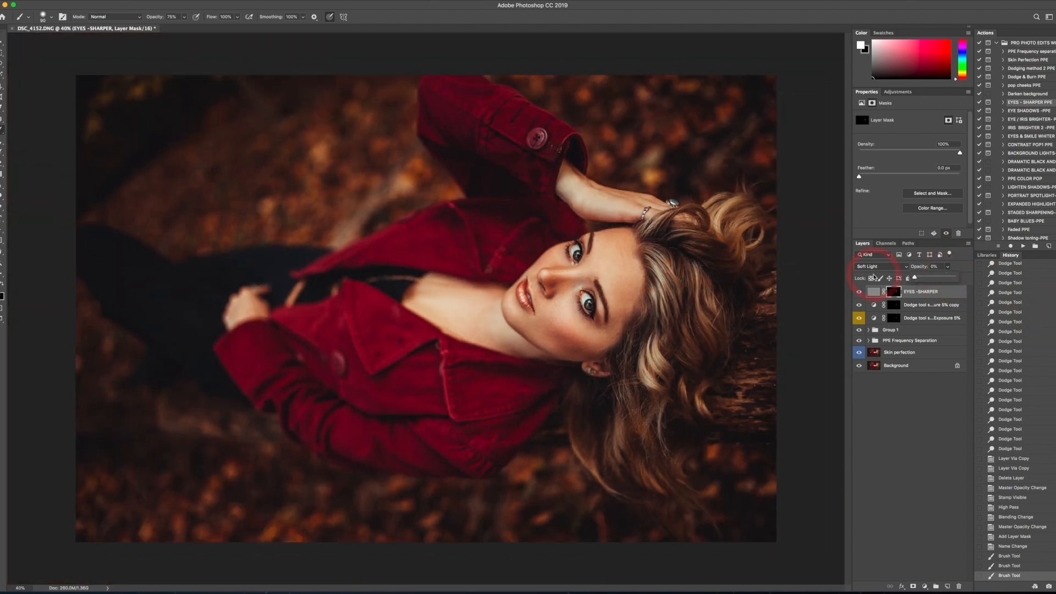
pyautogui.moveTo(874, 278); pyautogui.dragTo(1022, 283)
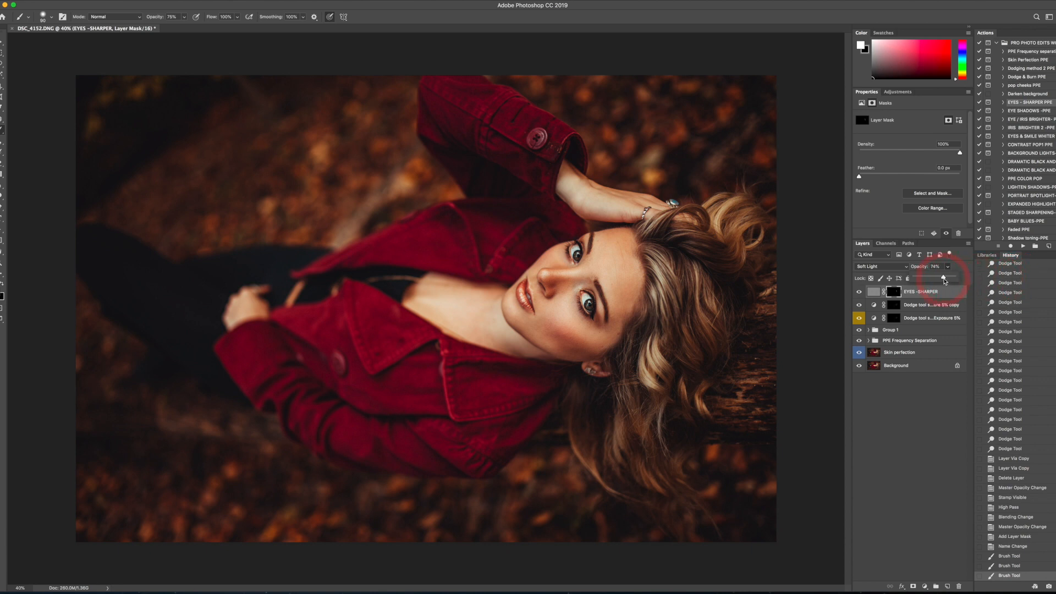
pyautogui.moveTo(944, 281); pyautogui.dragTo(945, 281)
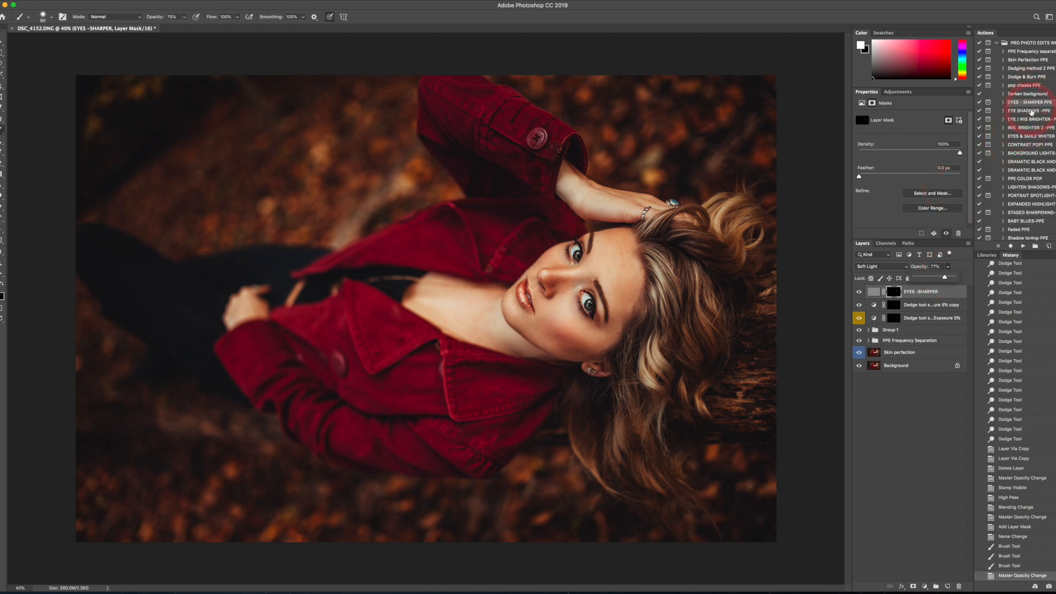
# - Run the Dodging method 2 PPE action again and make the new Curves layer's mask active
pyautogui.click(1022, 244)
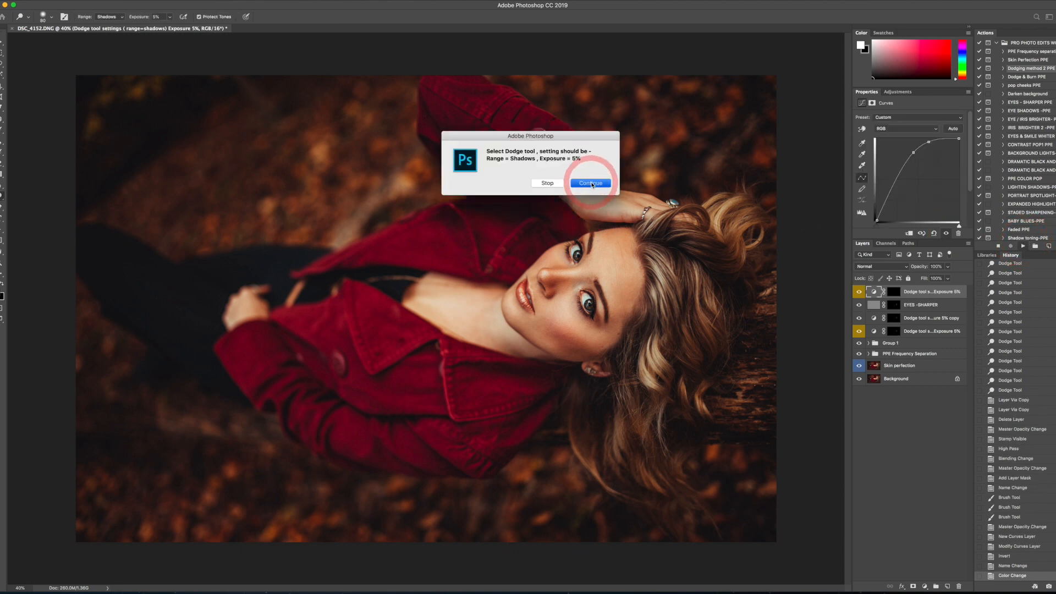
pyautogui.click(592, 183)
pyautogui.click(895, 292)
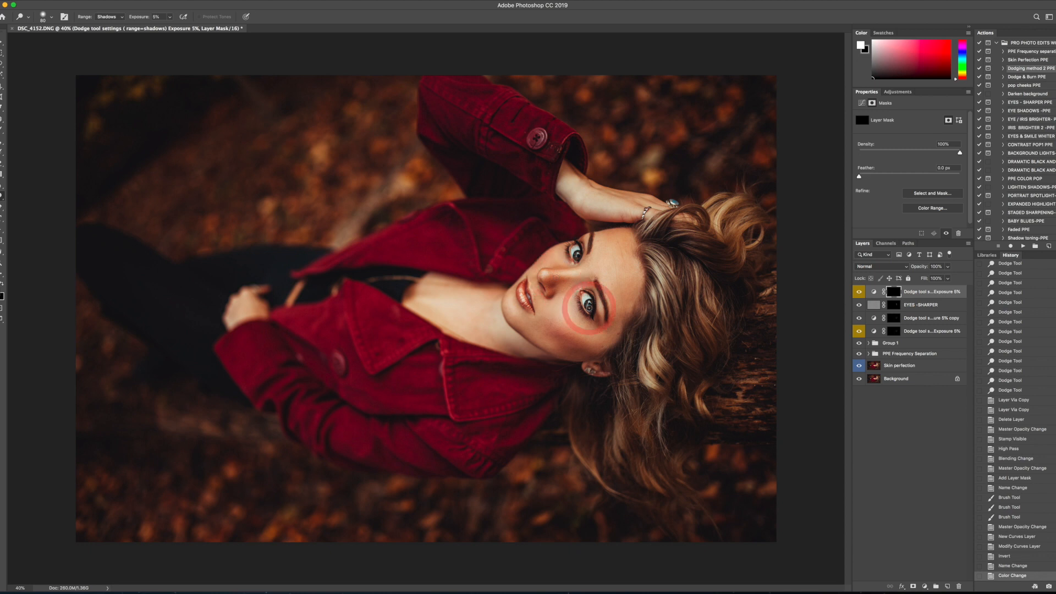
# - Dodge the iris of the eye nearer the ear and the area by its inner brow with a small brush
pyautogui.scroll(5, 588, 306)
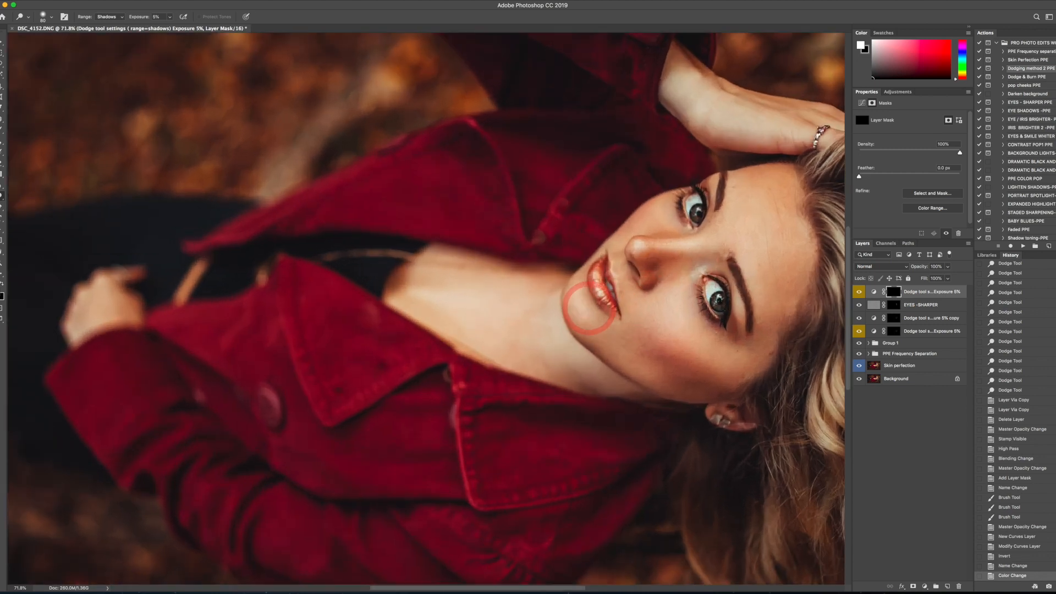
pyautogui.press(']')
pyautogui.press(']')
pyautogui.press(']')
pyautogui.press(']')
pyautogui.press(']')
pyautogui.press(']')
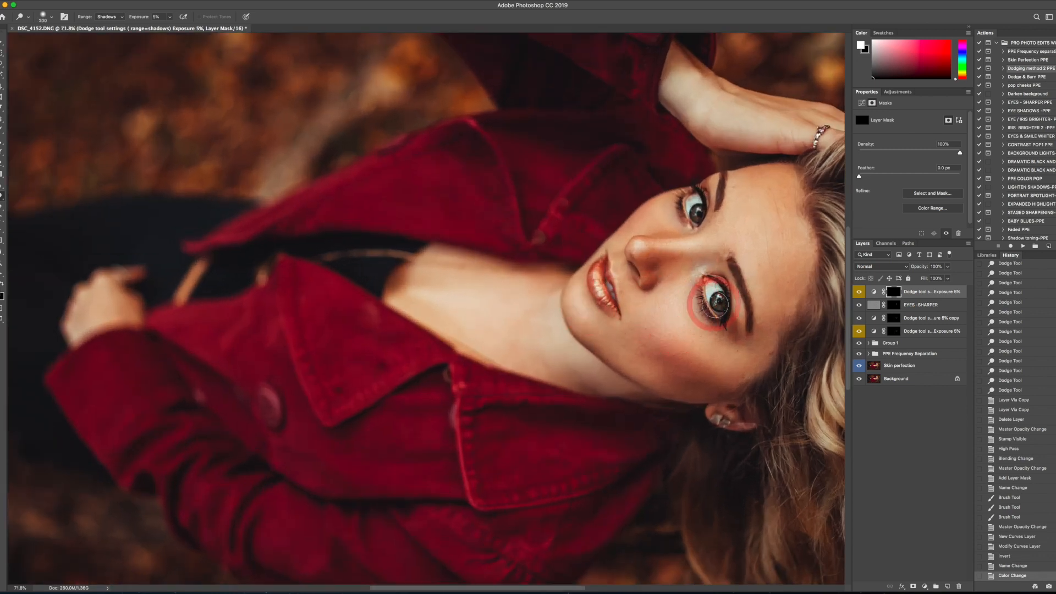
pyautogui.press('[')
pyautogui.press('[')
pyautogui.press('[')
pyautogui.press('[')
pyautogui.press('[')
pyautogui.press('[')
pyautogui.press('[')
pyautogui.press(']')
pyautogui.moveTo(713, 301); pyautogui.dragTo(708, 302)
pyautogui.moveTo(709, 302); pyautogui.dragTo(719, 293)
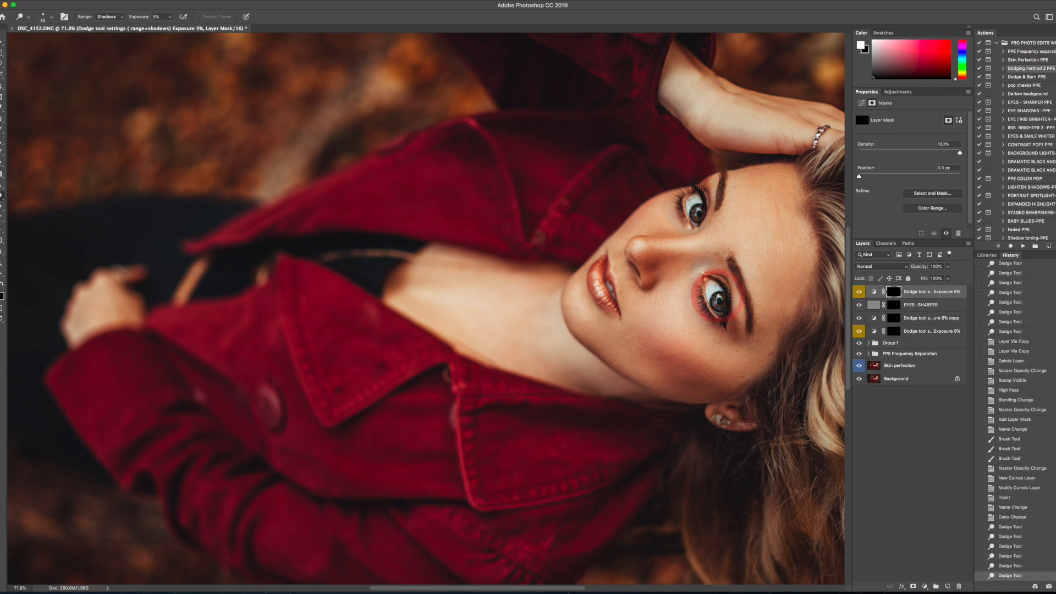
pyautogui.click(708, 267)
pyautogui.click(702, 261)
# - Dodge the iris of the eye nearer the raised hand, adjusting the brush size to fit
pyautogui.press(']')
pyautogui.press(']')
pyautogui.press(']')
pyautogui.press(']')
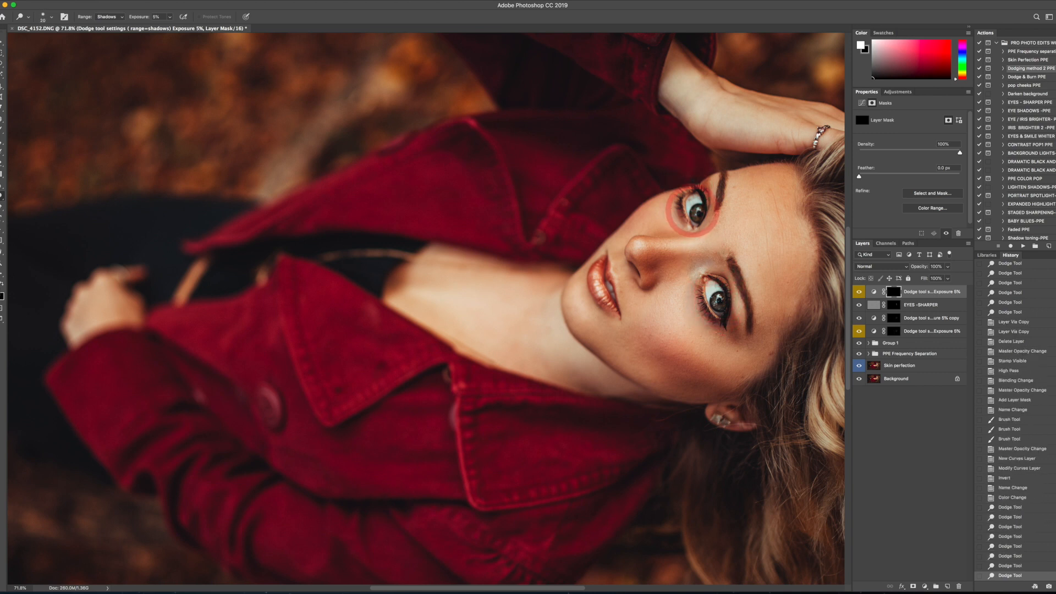
pyautogui.press('[')
pyautogui.press('[')
pyautogui.press('[')
pyautogui.moveTo(694, 212); pyautogui.dragTo(697, 219)
pyautogui.press(']')
# - Brighten the iris of the eye nearer the ear further with more Dodge strokes, varying the brush size
pyautogui.press(']')
pyautogui.press('[')
pyautogui.press('[')
pyautogui.moveTo(719, 299); pyautogui.dragTo(715, 305)
pyautogui.moveTo(715, 305); pyautogui.dragTo(711, 311)
pyautogui.press(']')
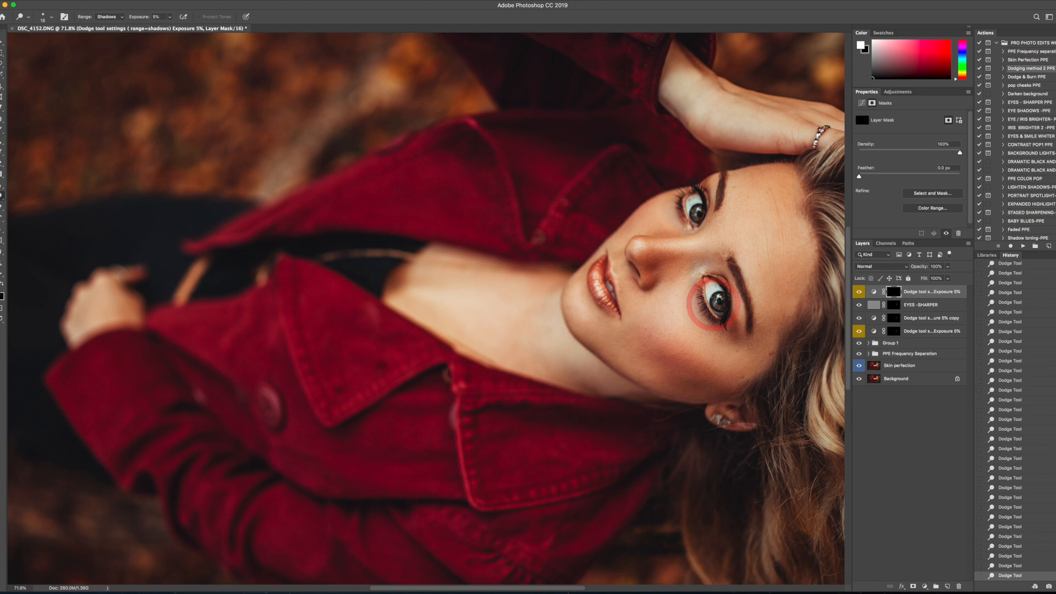
pyautogui.press(']')
pyautogui.press('[')
pyautogui.press('[')
pyautogui.press('[')
# - Add final small Dodge touches to the irises of both eyes
pyautogui.click(697, 213)
pyautogui.click(698, 212)
pyautogui.click(694, 219)
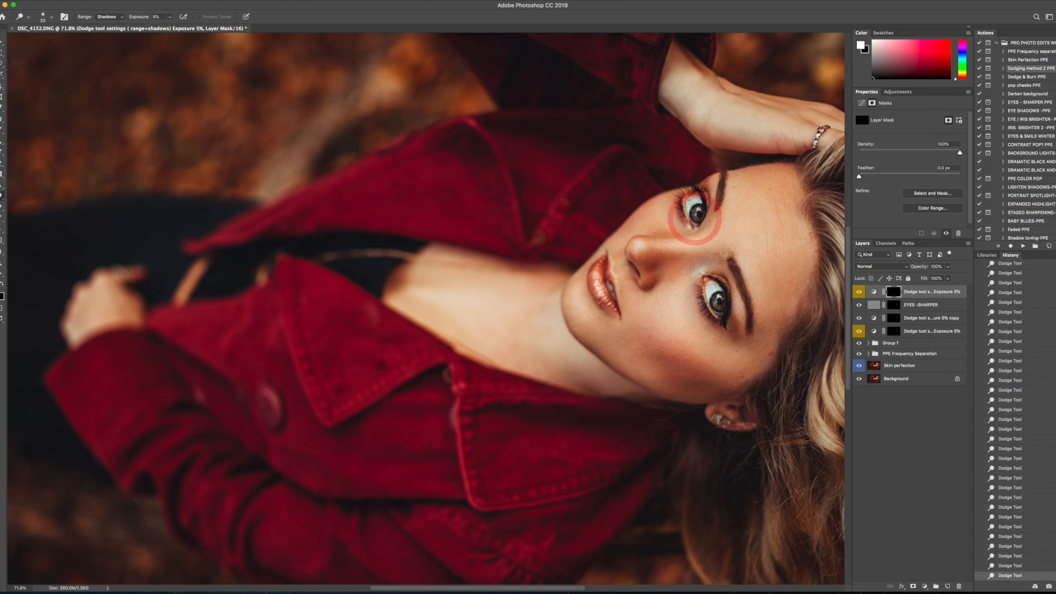
pyautogui.click(697, 218)
pyautogui.click(696, 215)
pyautogui.press('[')
pyautogui.click(716, 298)
pyautogui.moveTo(716, 298); pyautogui.dragTo(718, 306)
# - Toggle the eye dodge layer to compare the brightened eyes, up close and in the whole portrait
pyautogui.click(860, 293)
pyautogui.click(860, 294)
pyautogui.click(859, 293)
pyautogui.click(859, 293)
pyautogui.click(859, 293)
pyautogui.click(860, 294)
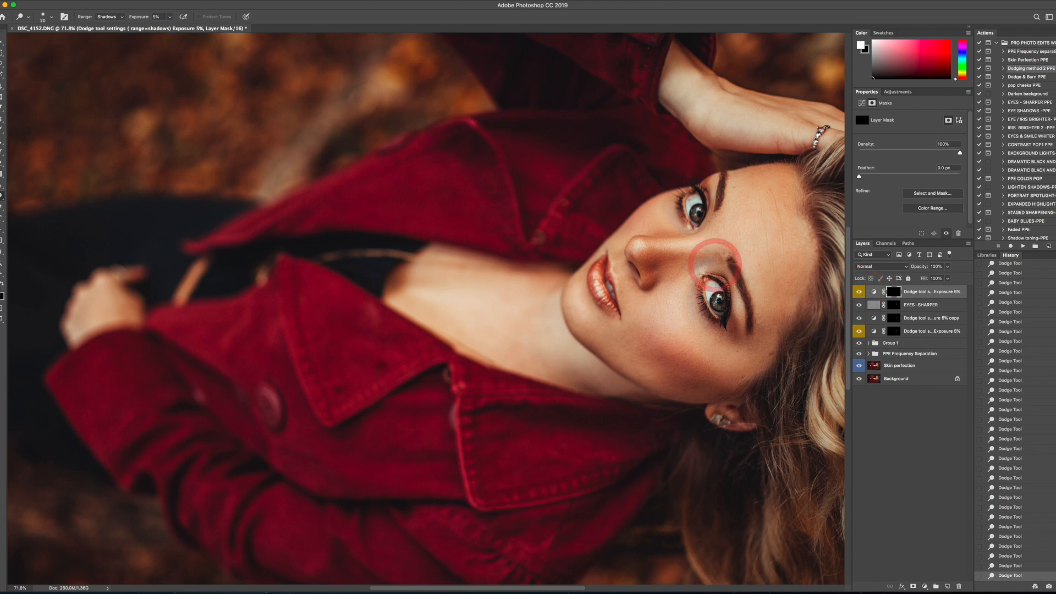
pyautogui.press('super+0')
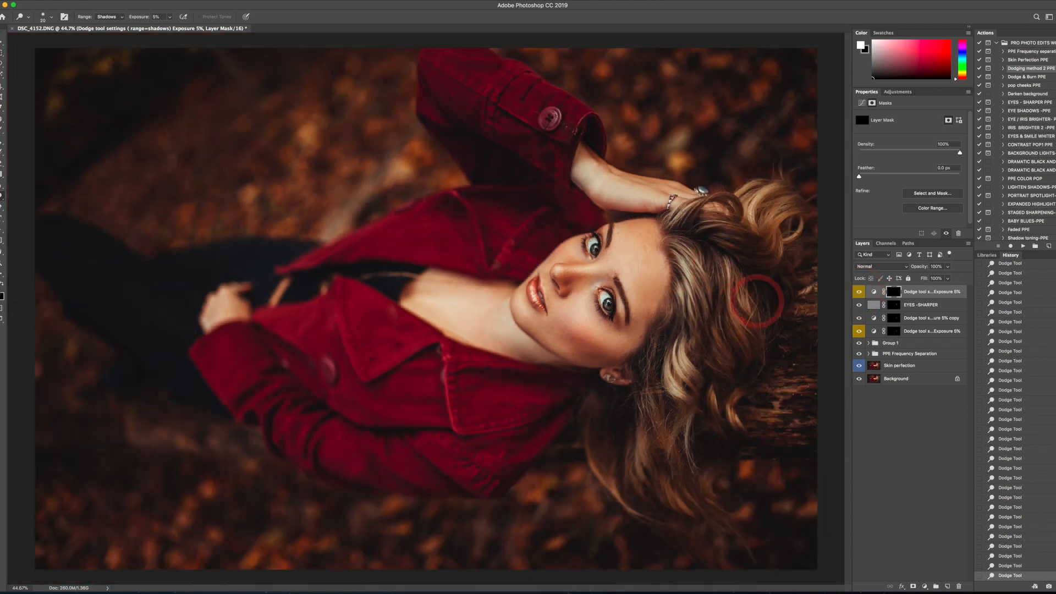
pyautogui.click(860, 293)
pyautogui.click(859, 293)
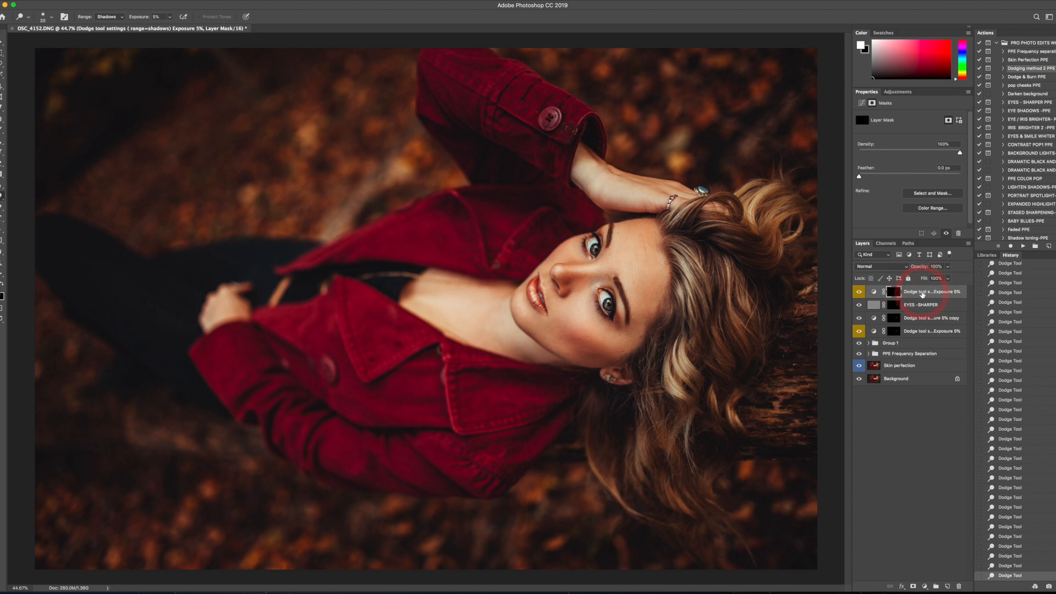
pyautogui.press('super+j')
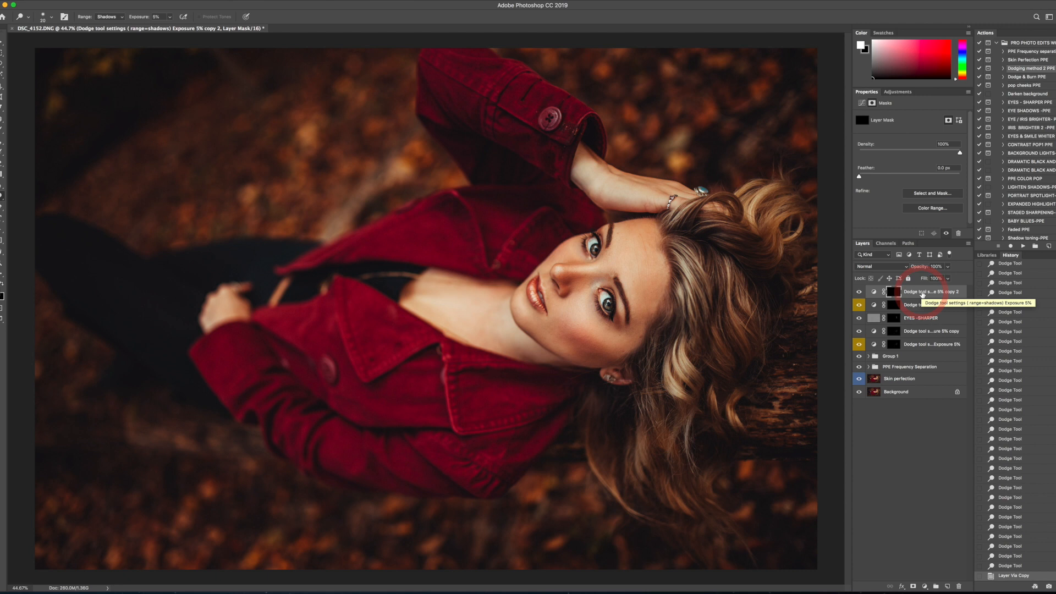
pyautogui.click(947, 279)
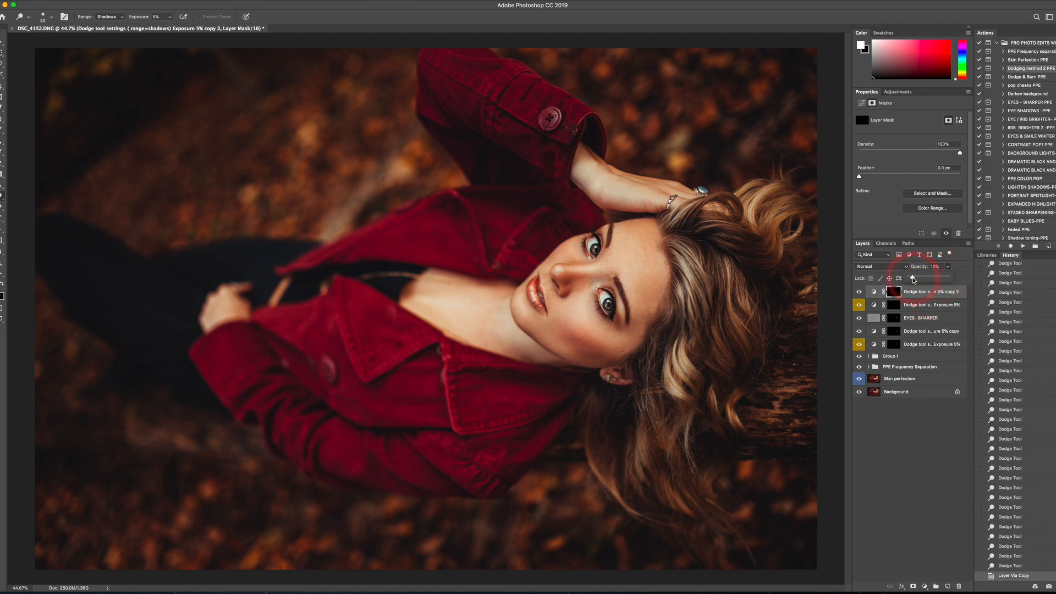
pyautogui.moveTo(914, 280)
pyautogui.mouseDown()
pyautogui.moveTo(942, 378)
pyautogui.moveTo(959, 588)
pyautogui.mouseUp()
pyautogui.click(921, 291)
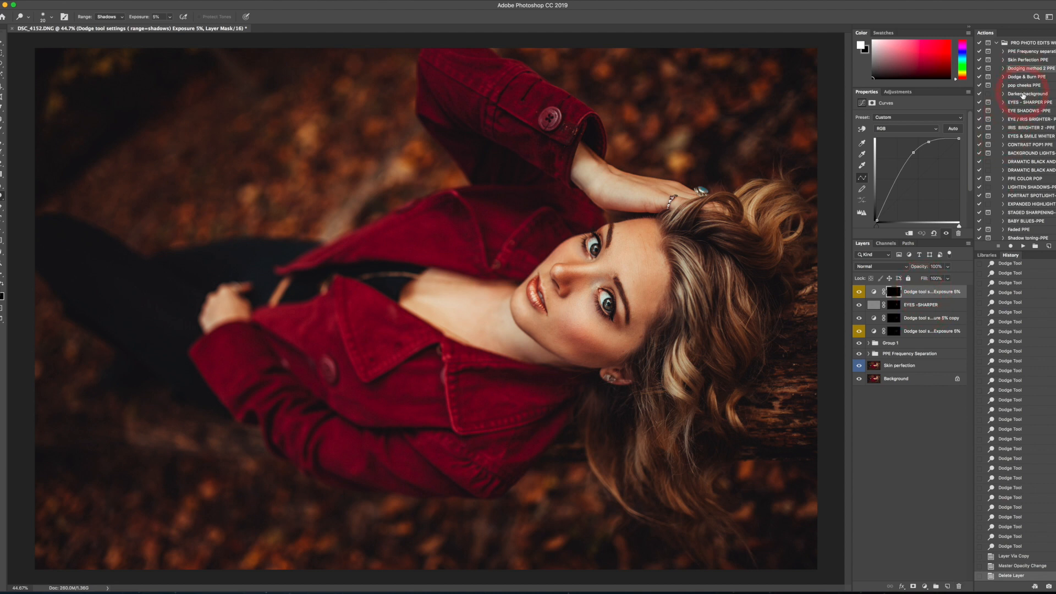
# - Run the EYE SHADOWS -PPE action and continue past its instructions to add the eyeliner and pupils layer
pyautogui.click(1026, 112)
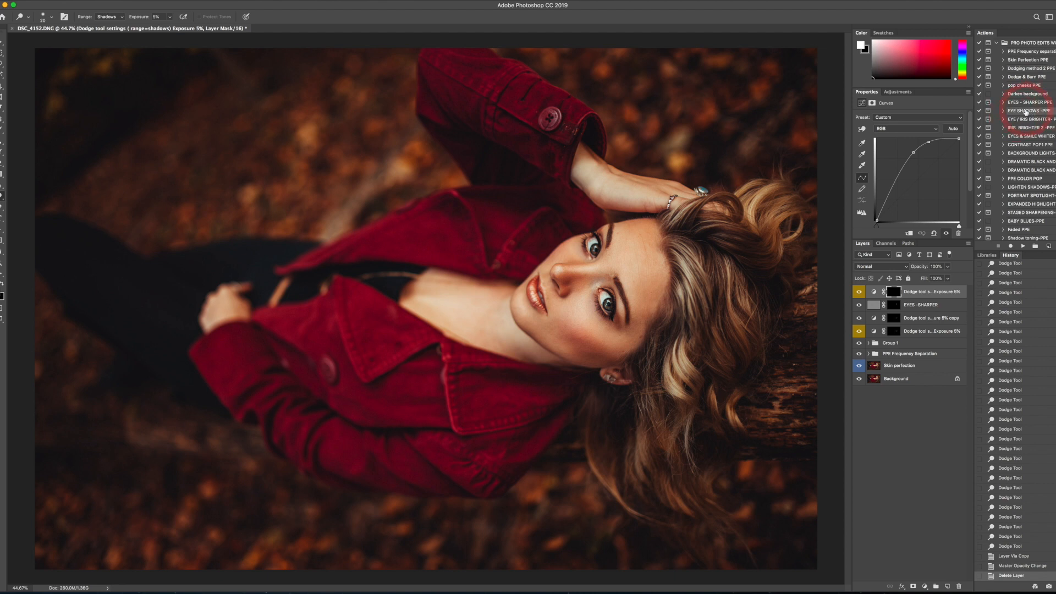
pyautogui.click(1035, 246)
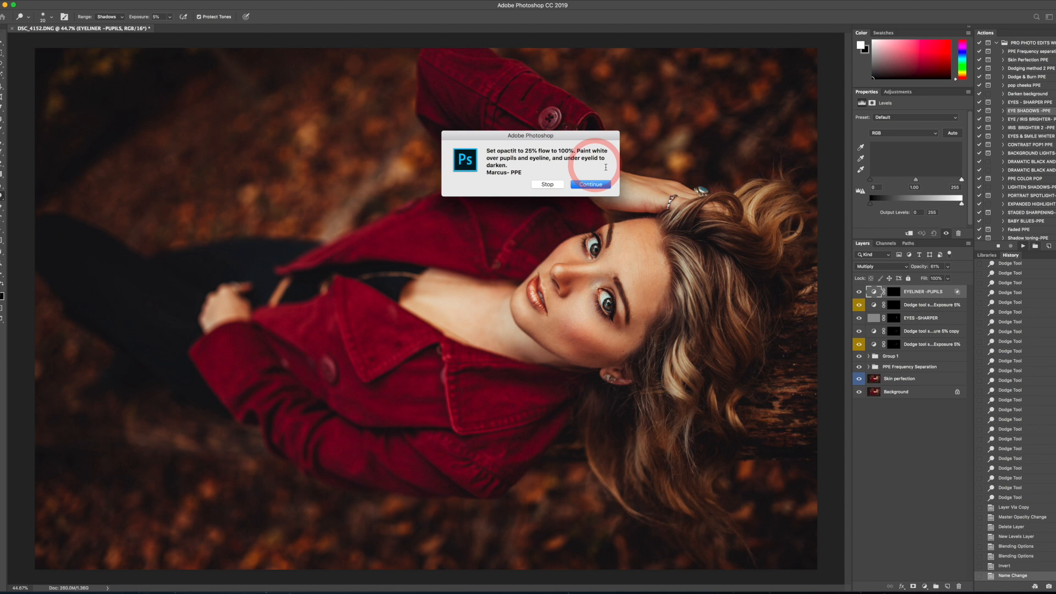
pyautogui.click(590, 185)
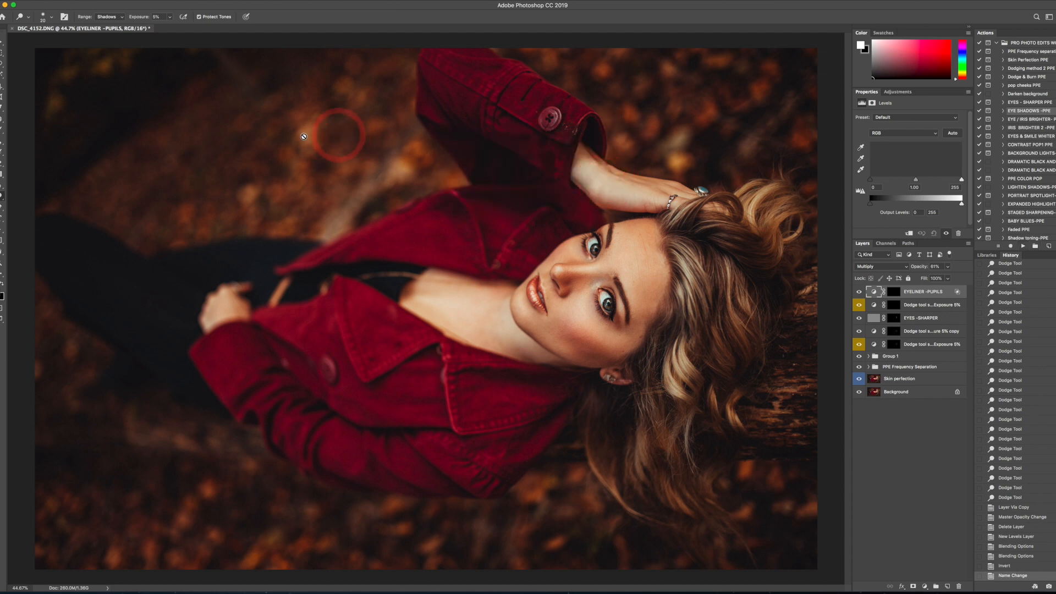
# - Paint around both eyes on the EYELINER -PUPILS layer mask with a white Brush at 25% opacity, adjusting the brush size
pyautogui.click(2, 128)
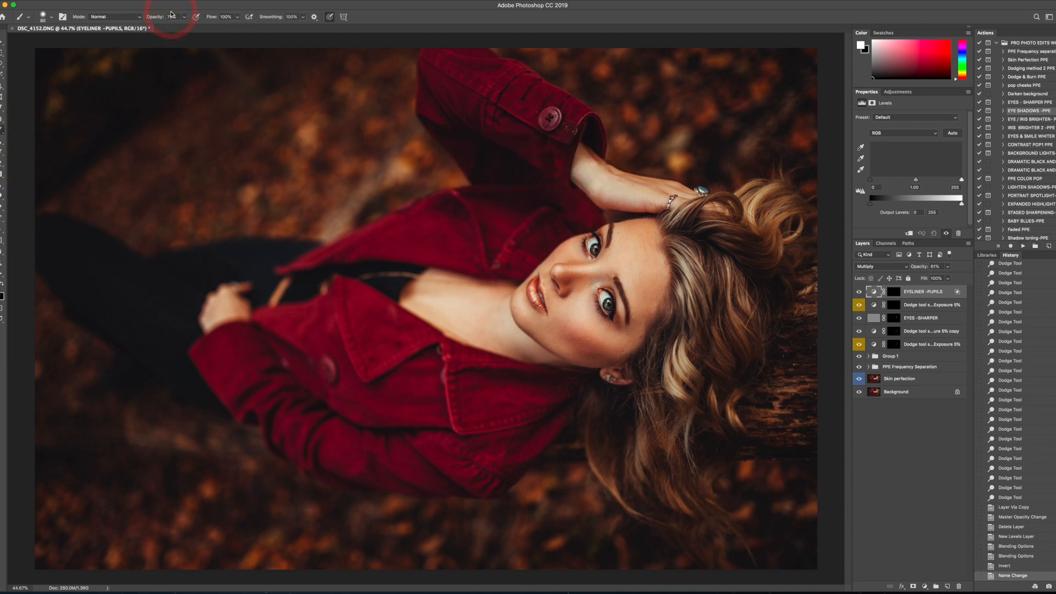
pyautogui.write('25')
pyautogui.press('Return')
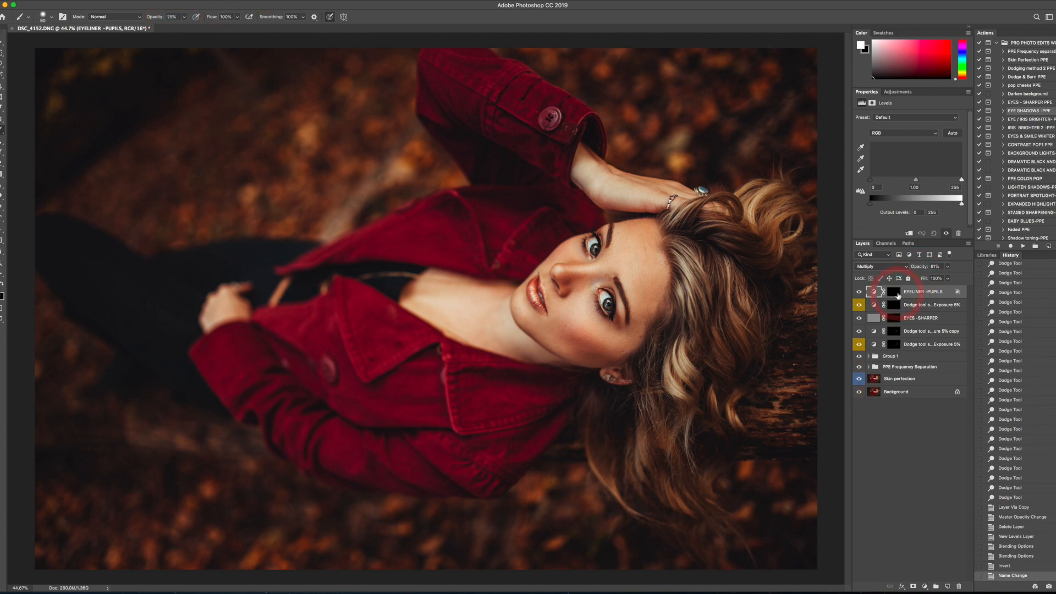
pyautogui.click(895, 293)
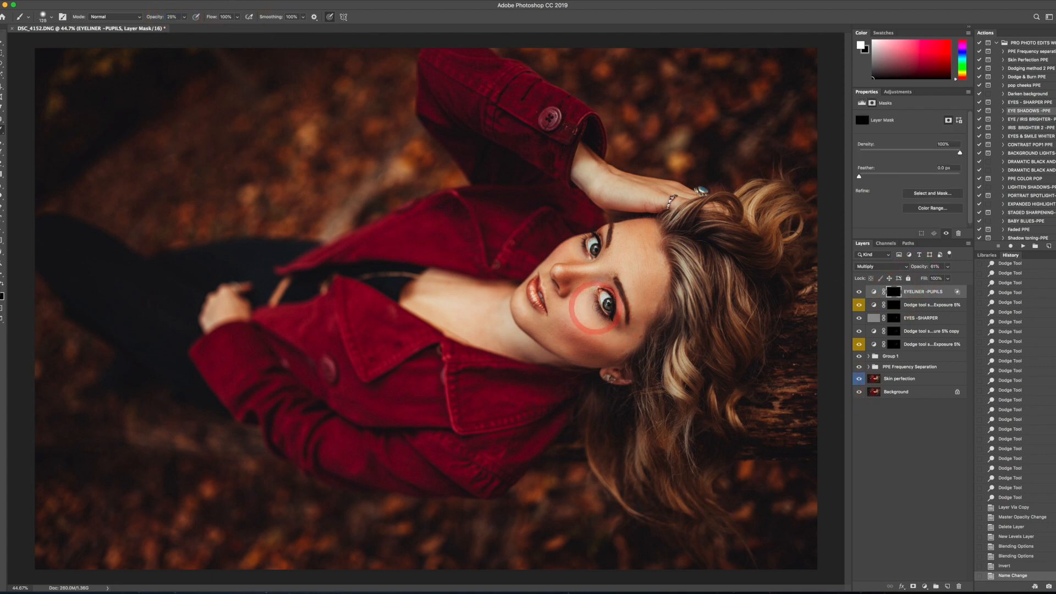
pyautogui.press(']')
pyautogui.press(']')
pyautogui.press(']')
pyautogui.press(']')
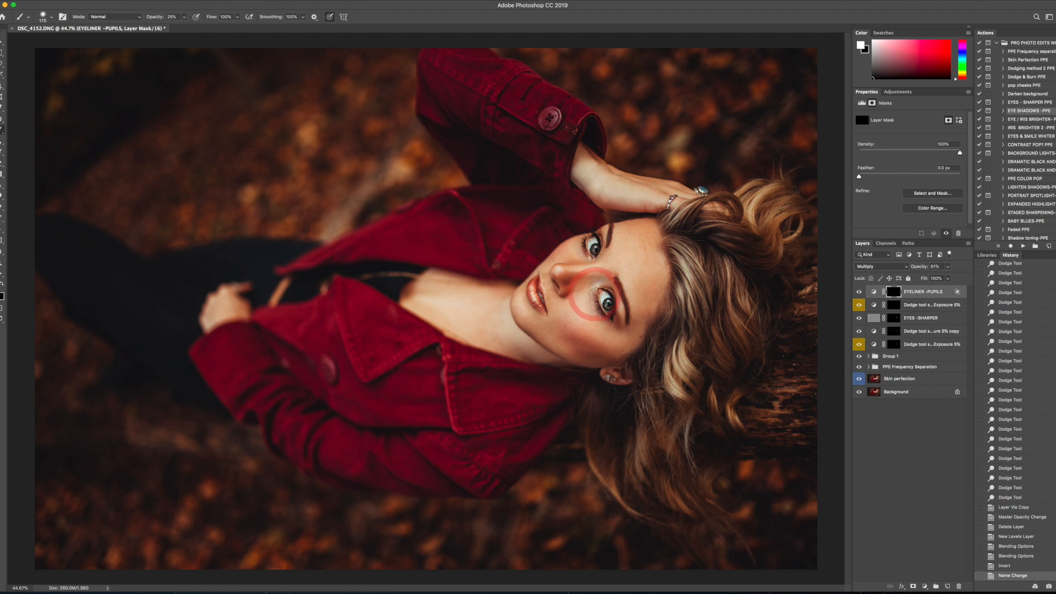
pyautogui.moveTo(595, 292); pyautogui.dragTo(612, 320)
pyautogui.press('[')
pyautogui.moveTo(588, 257)
pyautogui.mouseDown()
pyautogui.moveTo(588, 235)
pyautogui.moveTo(584, 255)
pyautogui.mouseUp()
pyautogui.moveTo(596, 302); pyautogui.dragTo(608, 316)
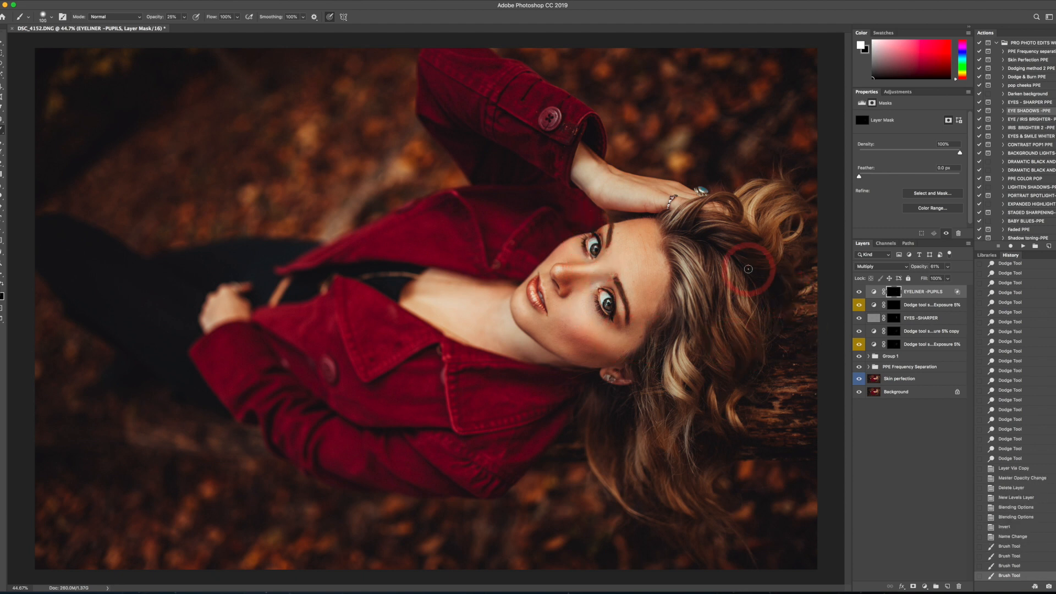
# - Toggle the EYELINER -PUPILS layer's visibility repeatedly to compare the eyes before and after
pyautogui.click(859, 292)
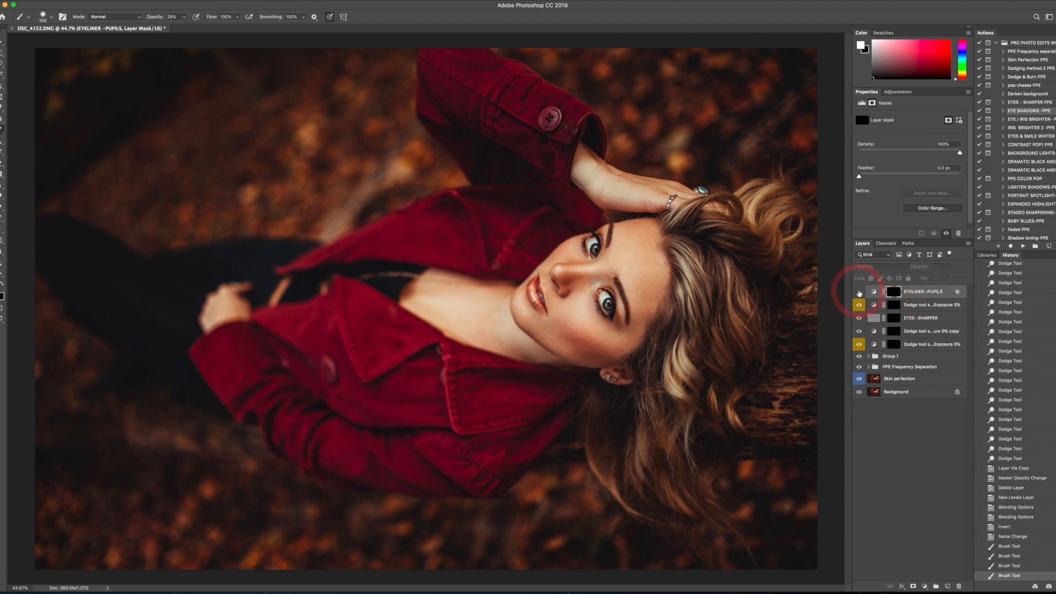
pyautogui.click(859, 293)
pyautogui.click(859, 293)
pyautogui.click(859, 293)
pyautogui.click(859, 292)
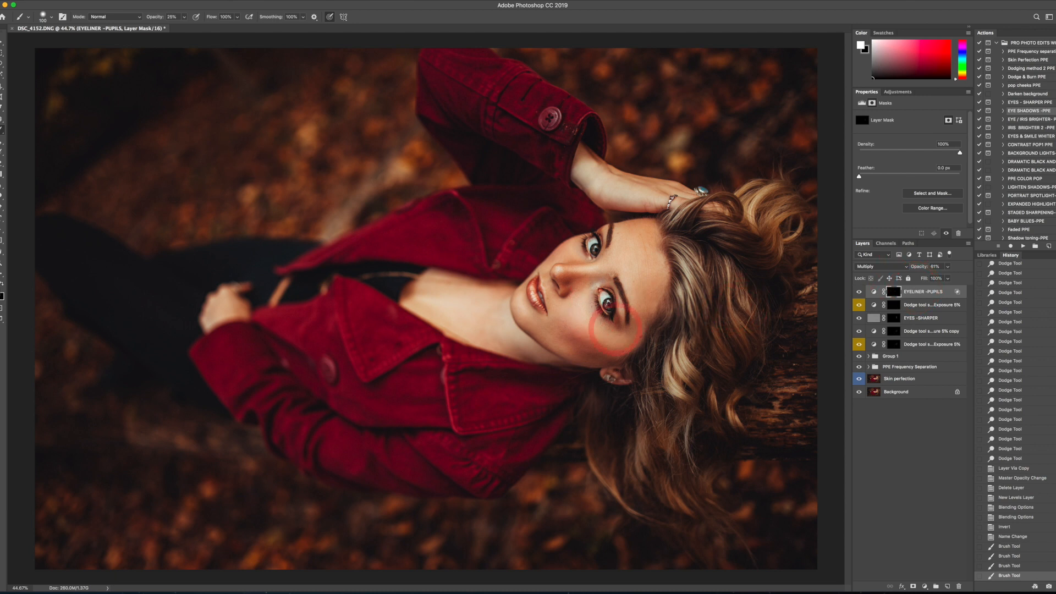
pyautogui.click(859, 294)
pyautogui.click(860, 295)
pyautogui.click(859, 294)
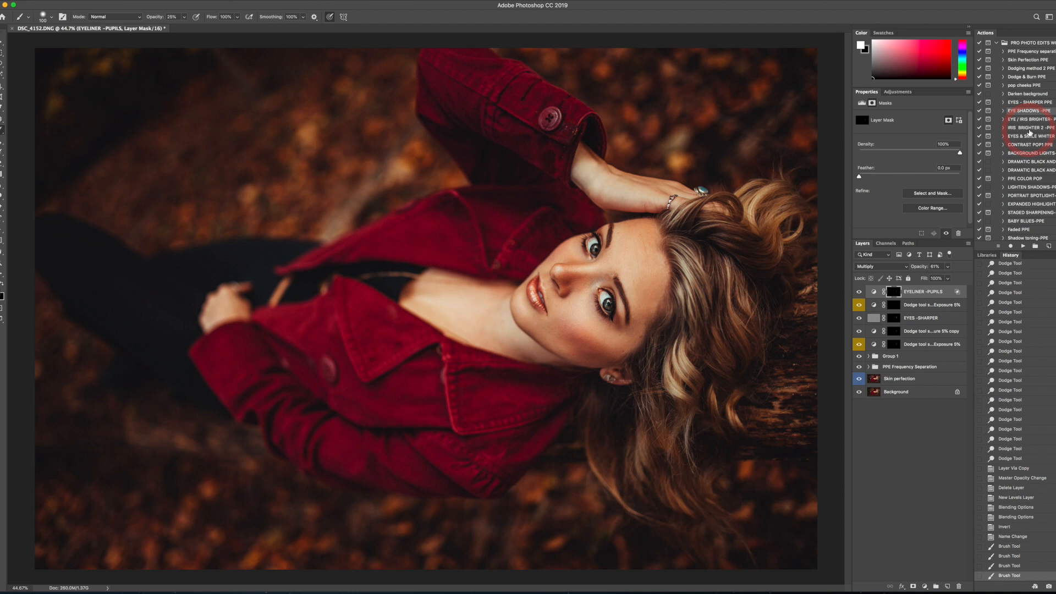
# - Run the Dodge & Burn PPE action and continue past its brush instructions
pyautogui.click(1024, 78)
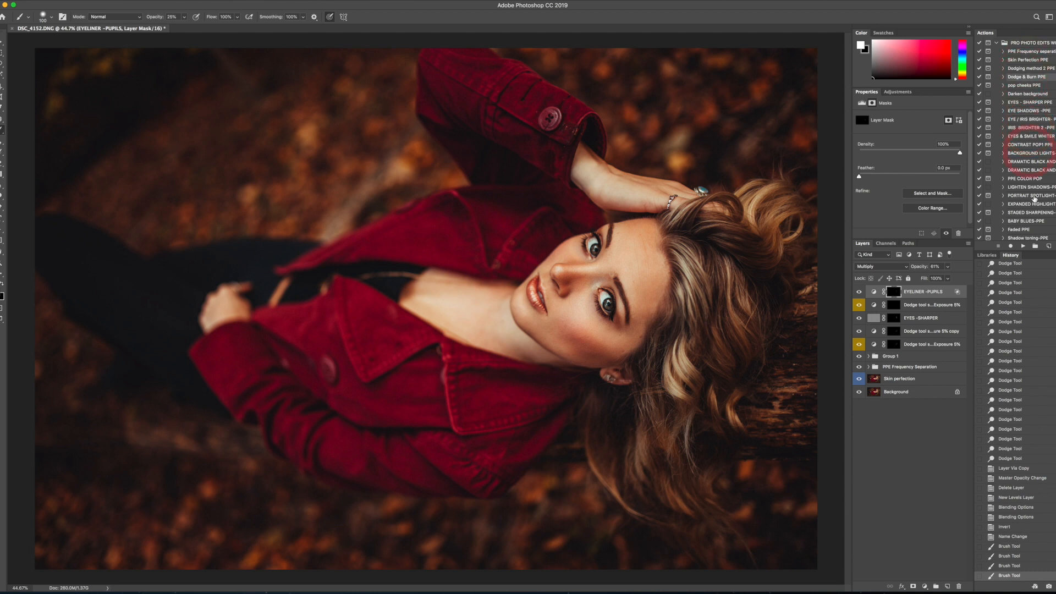
pyautogui.click(1024, 246)
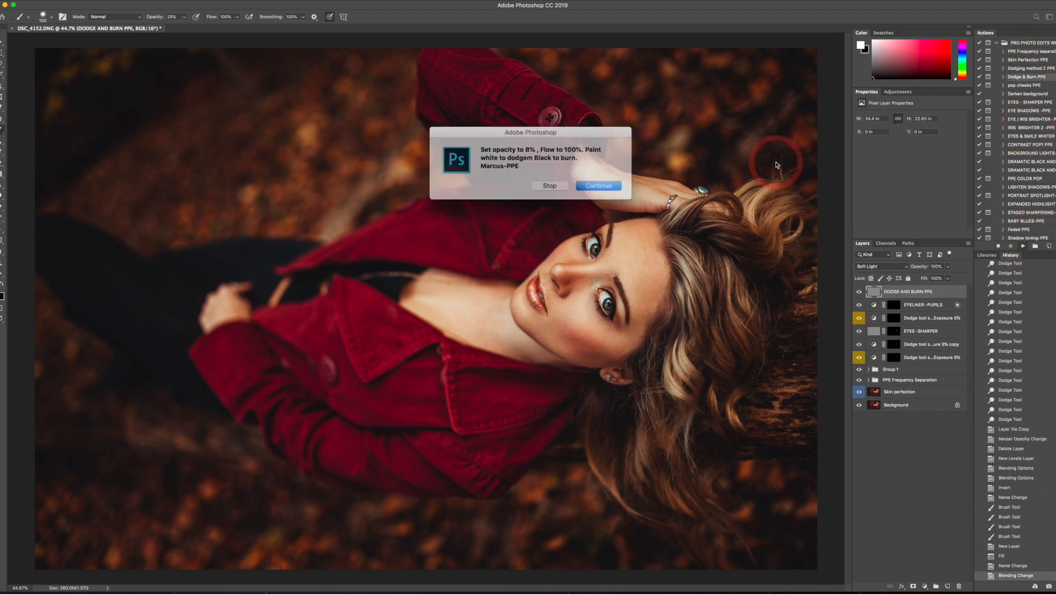
pyautogui.click(589, 184)
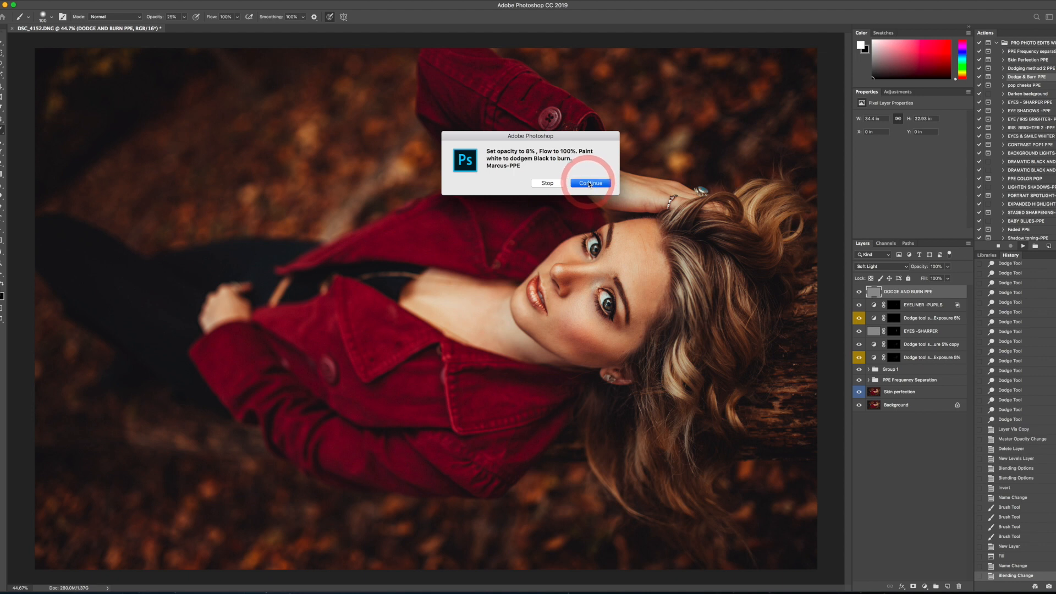
# - Burn along the jawline and chin on the DODGE AND BURN PPE layer with a black Brush at 8% opacity
pyautogui.click(172, 14)
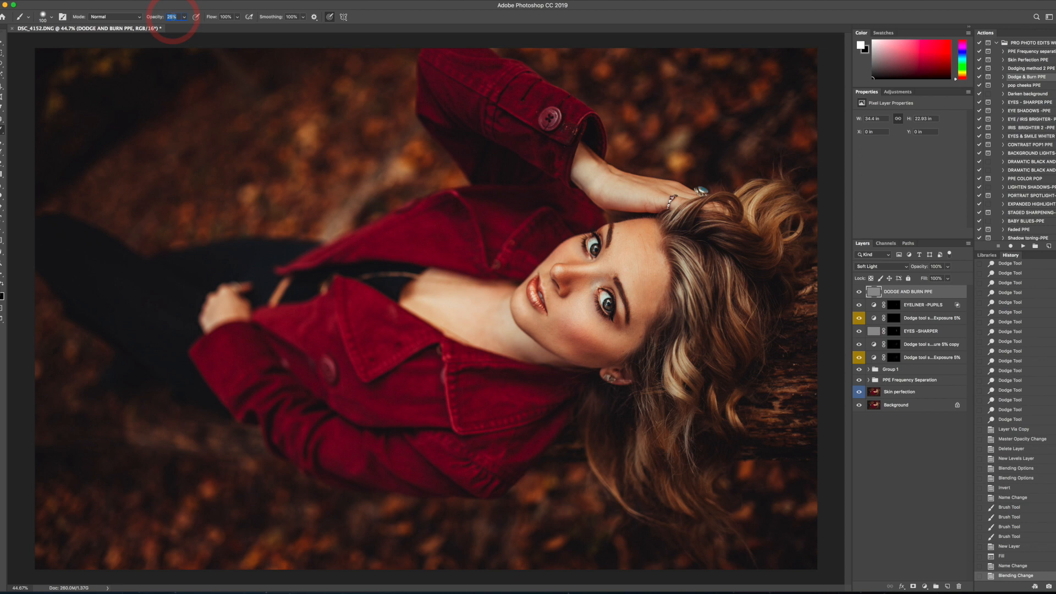
pyautogui.click(2, 284)
pyautogui.press(']')
pyautogui.press(']')
pyautogui.press(']')
pyautogui.press(']')
pyautogui.press(']')
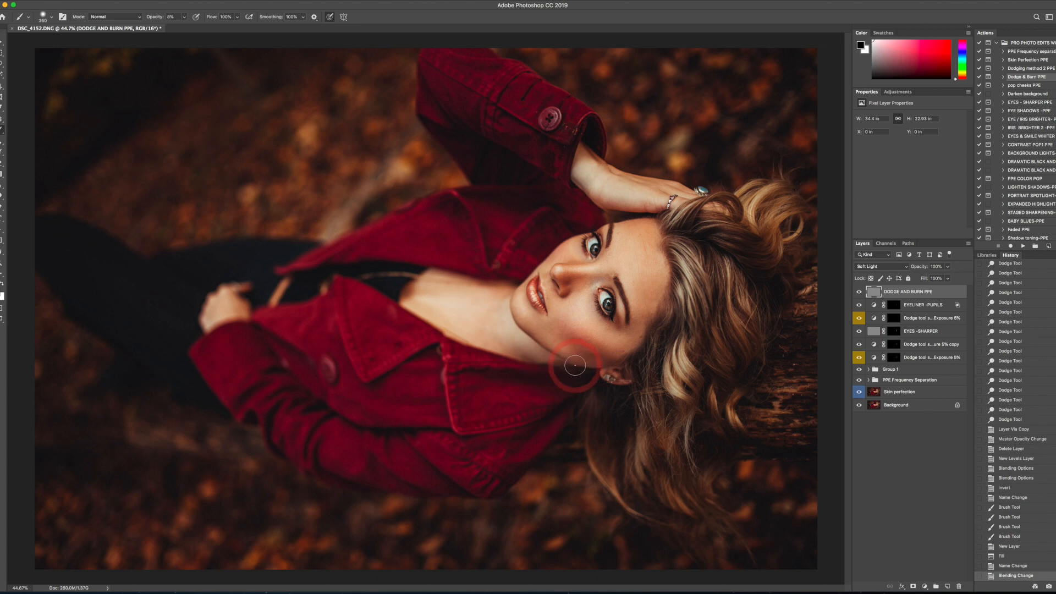
pyautogui.press('[')
pyautogui.press('[')
pyautogui.moveTo(568, 364); pyautogui.dragTo(519, 323)
pyautogui.moveTo(561, 364); pyautogui.dragTo(515, 317)
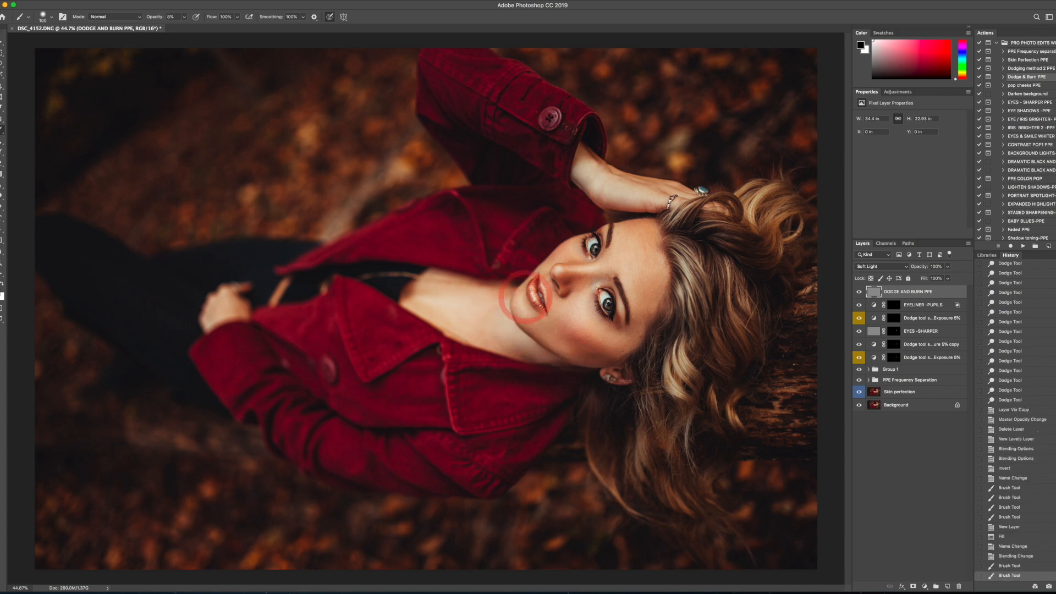
# - Burn the side and bridge of the nose and the cheek below the eye, resizing the brush for each area
pyautogui.moveTo(559, 278)
pyautogui.mouseDown()
pyautogui.moveTo(564, 291)
pyautogui.moveTo(594, 287)
pyautogui.moveTo(573, 289)
pyautogui.mouseUp()
pyautogui.press('[')
pyautogui.press('[')
pyautogui.moveTo(593, 267)
pyautogui.mouseDown()
pyautogui.moveTo(557, 263)
pyautogui.moveTo(609, 245)
pyautogui.moveTo(609, 261)
pyautogui.mouseUp()
pyautogui.press(']')
pyautogui.press(']')
pyautogui.press(']')
pyautogui.press(']')
pyautogui.moveTo(606, 300)
pyautogui.mouseDown()
pyautogui.moveTo(618, 332)
pyautogui.moveTo(599, 352)
pyautogui.moveTo(564, 325)
pyautogui.moveTo(607, 349)
pyautogui.moveTo(539, 317)
pyautogui.moveTo(515, 323)
pyautogui.moveTo(556, 359)
pyautogui.mouseUp()
# - Burn around the lips and the base of the nose with a much smaller brush
pyautogui.press('[')
pyautogui.press(']')
pyautogui.press('[')
pyautogui.press('[')
pyautogui.press('[')
pyautogui.press('[')
pyautogui.press('[')
pyautogui.press('[')
pyautogui.press('[')
pyautogui.moveTo(532, 305)
pyautogui.mouseDown()
pyautogui.moveTo(529, 297)
pyautogui.moveTo(541, 312)
pyautogui.moveTo(557, 292)
pyautogui.moveTo(548, 276)
pyautogui.mouseUp()
pyautogui.press(']')
pyautogui.press(']')
pyautogui.press(']')
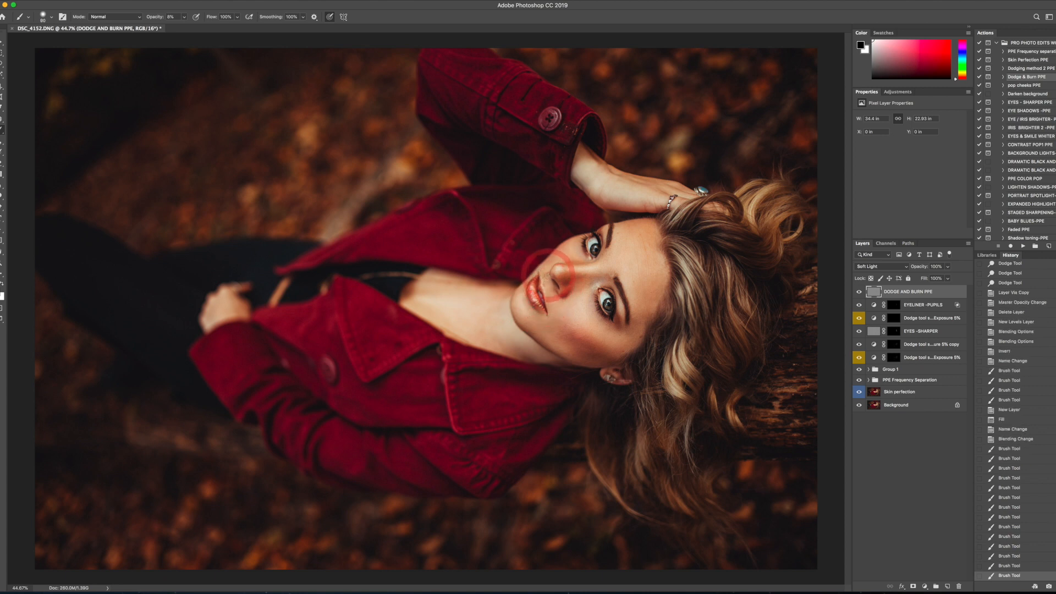
# - Burn the edge of the forehead along the hairline, from the temple up to the raised hand, with a larger brush
pyautogui.press(']')
pyautogui.press(']')
pyautogui.press(']')
pyautogui.press(']')
pyautogui.press(']')
pyautogui.press(']')
pyautogui.press(']')
pyautogui.press('[')
pyautogui.press('[')
pyautogui.moveTo(655, 230); pyautogui.dragTo(655, 246)
pyautogui.moveTo(658, 248); pyautogui.dragTo(674, 275)
pyautogui.moveTo(678, 330)
pyautogui.mouseDown()
pyautogui.moveTo(676, 302)
pyautogui.moveTo(652, 340)
pyautogui.moveTo(667, 307)
pyautogui.mouseUp()
pyautogui.moveTo(674, 247)
pyautogui.mouseDown()
pyautogui.moveTo(656, 212)
pyautogui.moveTo(613, 207)
pyautogui.mouseUp()
pyautogui.press('[')
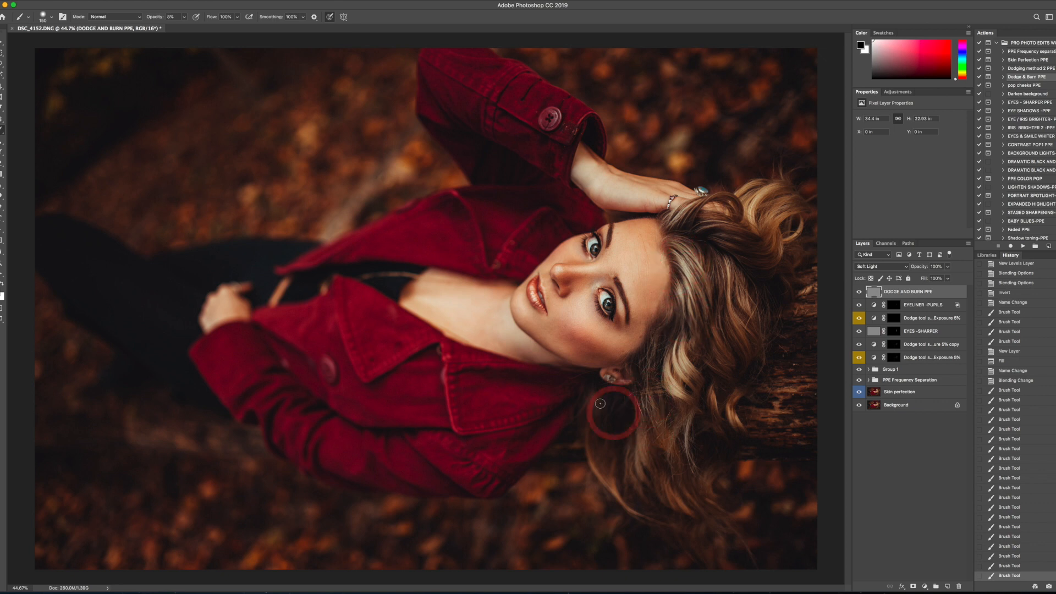
# - Burn the neck, the upper chest, the area beside the lower hand, and the wrist of the raised arm
pyautogui.moveTo(474, 332)
pyautogui.mouseDown()
pyautogui.moveTo(437, 297)
pyautogui.moveTo(375, 293)
pyautogui.moveTo(408, 294)
pyautogui.moveTo(441, 266)
pyautogui.moveTo(449, 274)
pyautogui.moveTo(450, 245)
pyautogui.moveTo(491, 280)
pyautogui.mouseUp()
pyautogui.press(']')
pyautogui.press(']')
pyautogui.moveTo(474, 327); pyautogui.dragTo(418, 317)
pyautogui.moveTo(287, 309)
pyautogui.mouseDown()
pyautogui.moveTo(253, 322)
pyautogui.moveTo(300, 288)
pyautogui.mouseUp()
pyautogui.press('[')
pyautogui.moveTo(628, 160)
pyautogui.mouseDown()
pyautogui.moveTo(593, 203)
pyautogui.moveTo(616, 208)
pyautogui.mouseUp()
pyautogui.press('p')
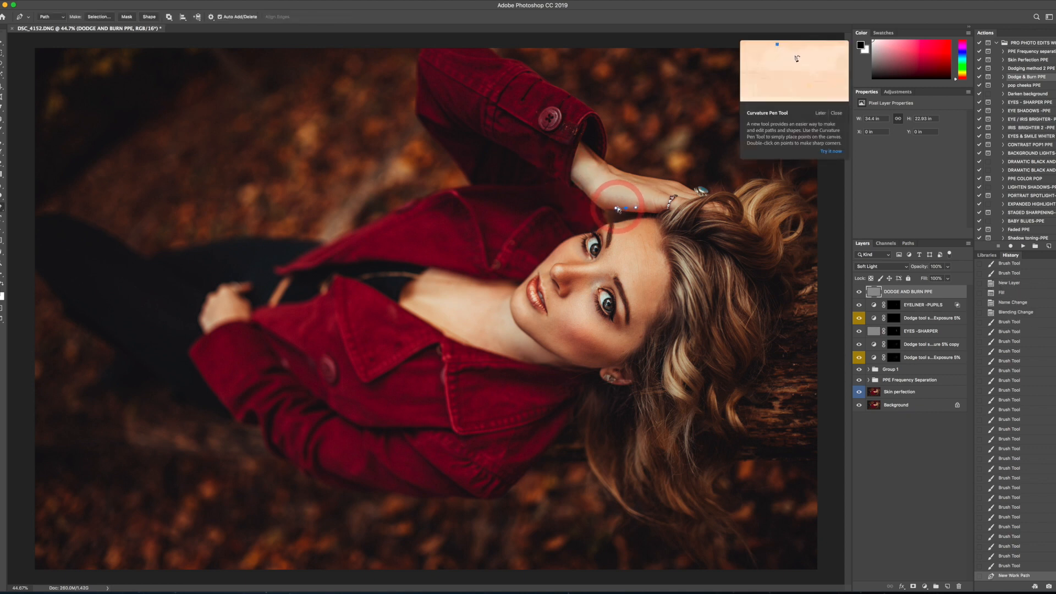
pyautogui.hotkey('ctrl', 'z')
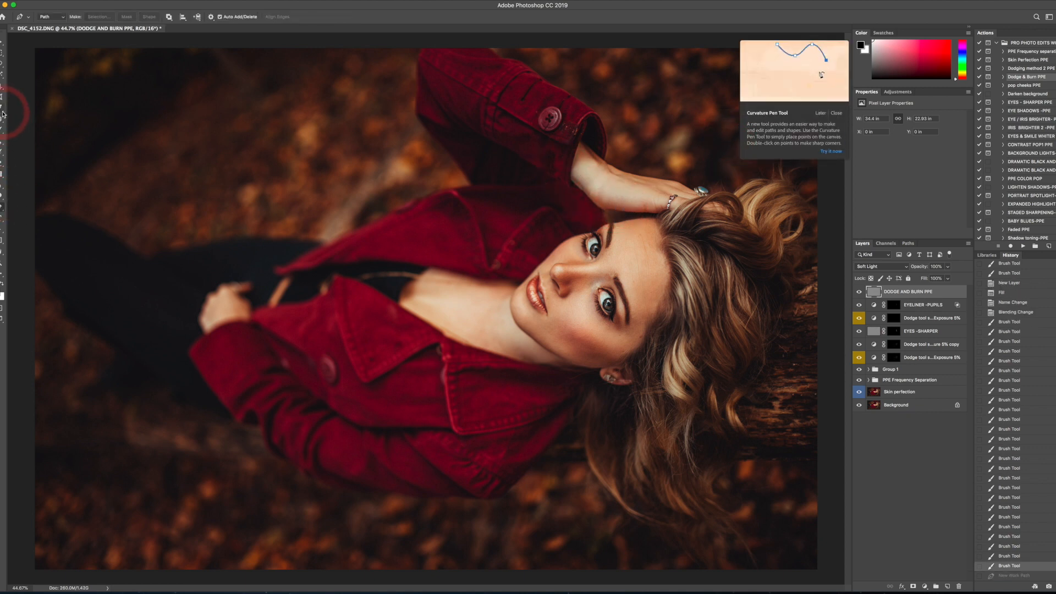
pyautogui.click(3, 129)
# - Burn the shadow between the forehead and the raised hand, and dismiss the Curvature Pen Tool tip
pyautogui.moveTo(631, 223); pyautogui.dragTo(626, 211)
pyautogui.press('[')
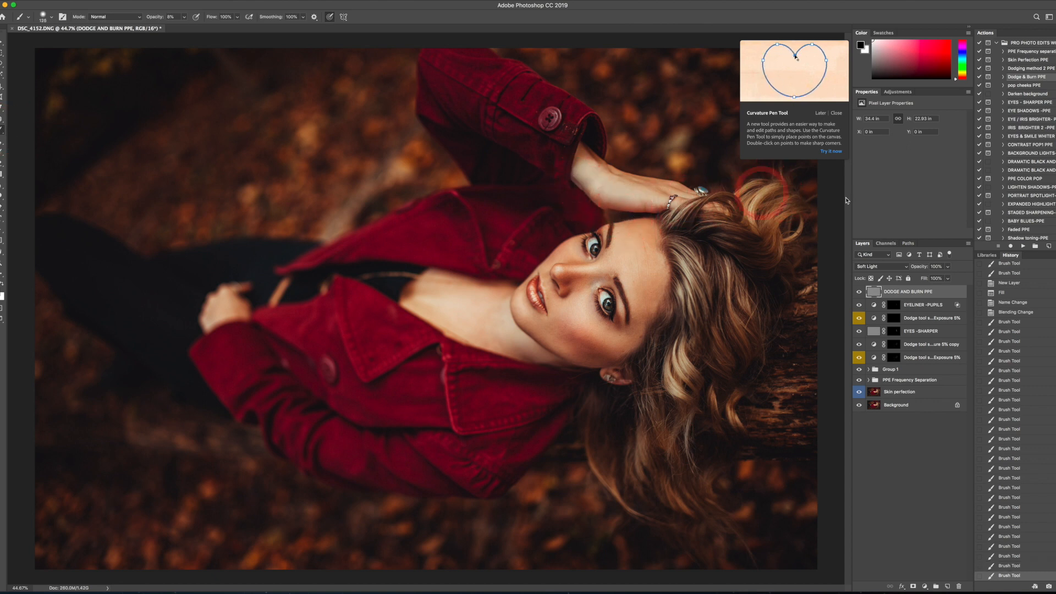
pyautogui.click(822, 113)
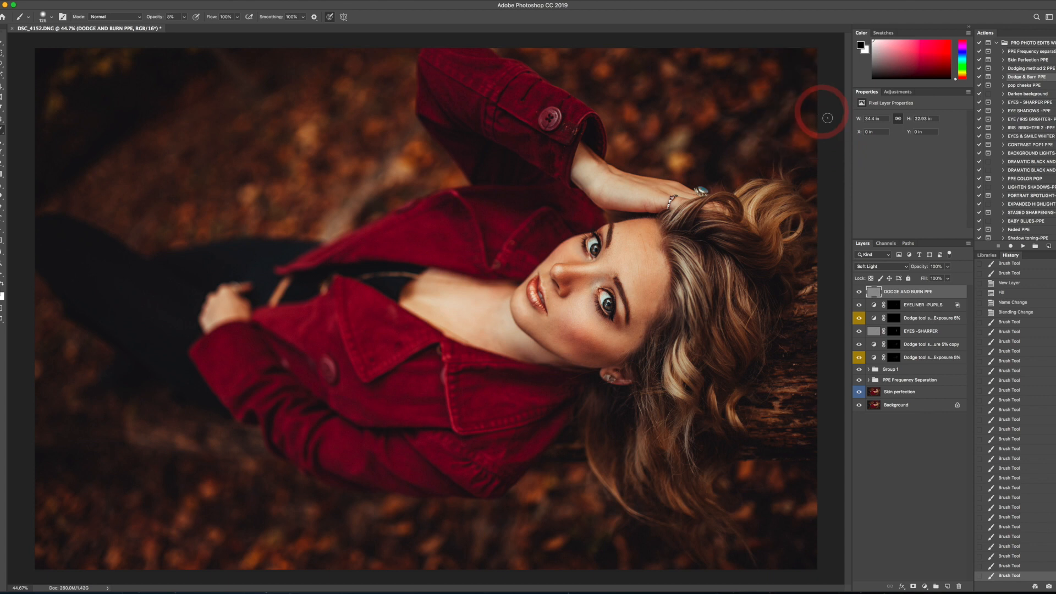
# - Toggle the DODGE AND BURN PPE layer's visibility to compare the contouring before and after
pyautogui.click(860, 292)
pyautogui.click(860, 292)
pyautogui.click(859, 292)
pyautogui.click(859, 292)
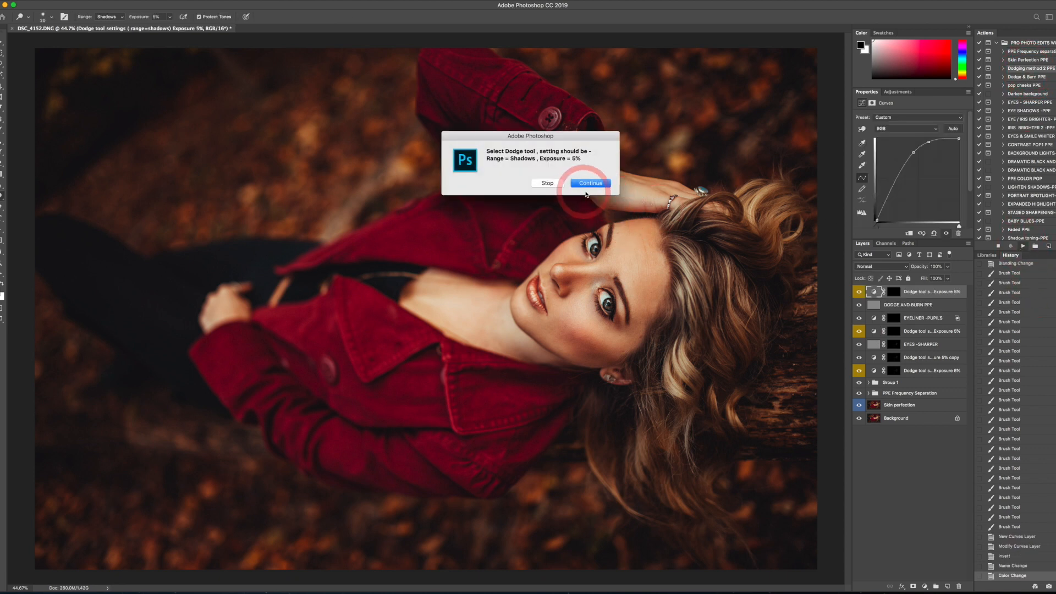
# - Continue past the dodging action's instructions and dodge the hair from the forehead hairline to the ends on the new layer's mask
pyautogui.click(595, 183)
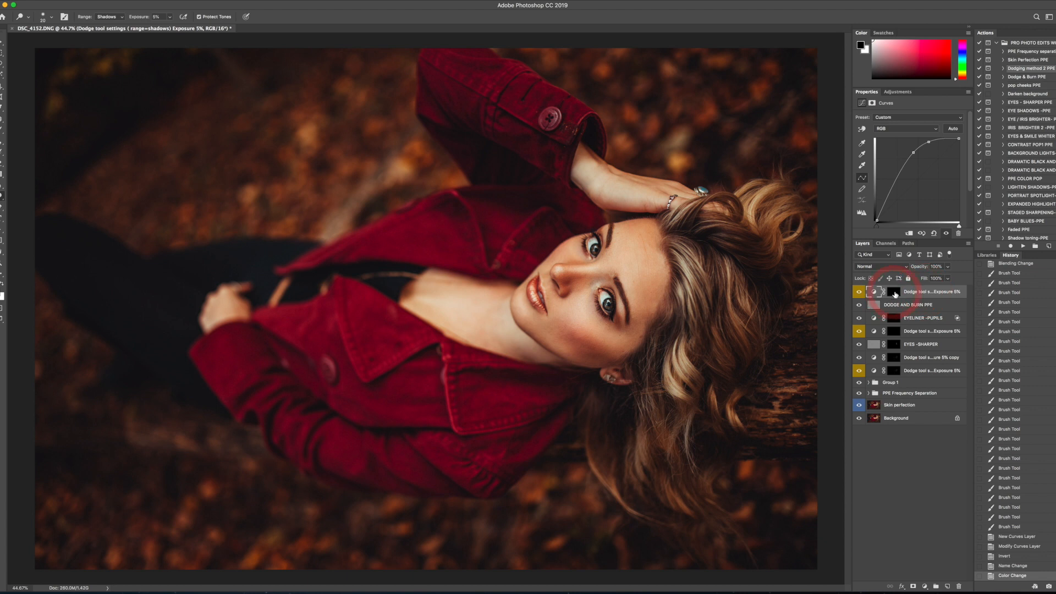
pyautogui.click(895, 294)
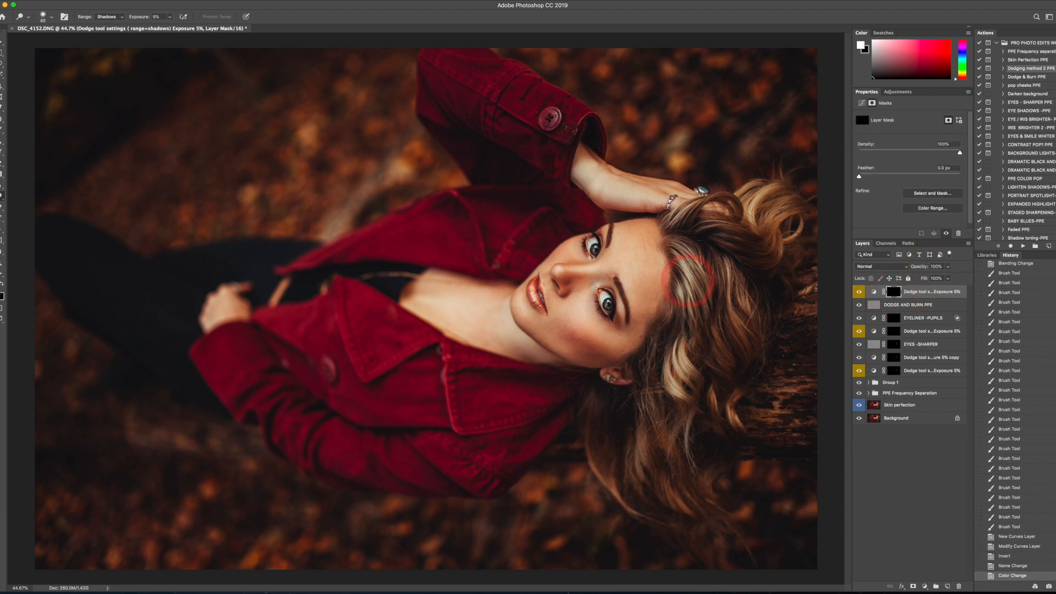
pyautogui.press(']')
pyautogui.press(']')
pyautogui.press(']')
pyautogui.press(']')
pyautogui.press(']')
pyautogui.press(']')
pyautogui.press(']')
pyautogui.press(']')
pyautogui.moveTo(685, 254); pyautogui.dragTo(699, 343)
pyautogui.moveTo(693, 300)
pyautogui.mouseDown()
pyautogui.moveTo(688, 385)
pyautogui.moveTo(654, 460)
pyautogui.mouseUp()
pyautogui.moveTo(648, 434); pyautogui.dragTo(641, 477)
pyautogui.moveTo(643, 413); pyautogui.dragTo(639, 478)
# - Dodge the hair strands below the ear, at the crown, and through the mid-length curls with a progressively smaller brush
pyautogui.press('[')
pyautogui.press('[')
pyautogui.moveTo(597, 409); pyautogui.dragTo(611, 479)
pyautogui.press('[')
pyautogui.press('[')
pyautogui.moveTo(747, 280); pyautogui.dragTo(741, 282)
pyautogui.moveTo(756, 233)
pyautogui.mouseDown()
pyautogui.moveTo(745, 170)
pyautogui.moveTo(713, 226)
pyautogui.moveTo(742, 222)
pyautogui.moveTo(742, 268)
pyautogui.mouseUp()
pyautogui.press('[')
pyautogui.moveTo(737, 352); pyautogui.dragTo(734, 363)
pyautogui.moveTo(714, 360); pyautogui.dragTo(701, 318)
pyautogui.moveTo(682, 395)
pyautogui.mouseDown()
pyautogui.moveTo(654, 453)
pyautogui.moveTo(635, 451)
pyautogui.moveTo(647, 457)
pyautogui.moveTo(653, 479)
pyautogui.mouseUp()
# - Add fine Dodge strokes across the lower curls and the hair ends with a smaller brush
pyautogui.press('[')
pyautogui.moveTo(610, 450)
pyautogui.mouseDown()
pyautogui.moveTo(612, 480)
pyautogui.moveTo(658, 496)
pyautogui.moveTo(723, 559)
pyautogui.moveTo(678, 455)
pyautogui.mouseUp()
pyautogui.moveTo(683, 391); pyautogui.dragTo(723, 432)
pyautogui.moveTo(727, 360)
pyautogui.mouseDown()
pyautogui.moveTo(715, 321)
pyautogui.moveTo(719, 339)
pyautogui.moveTo(725, 298)
pyautogui.moveTo(697, 273)
pyautogui.moveTo(697, 282)
pyautogui.moveTo(697, 219)
pyautogui.moveTo(737, 232)
pyautogui.moveTo(760, 210)
pyautogui.moveTo(768, 238)
pyautogui.moveTo(736, 310)
pyautogui.moveTo(700, 327)
pyautogui.moveTo(696, 367)
pyautogui.moveTo(658, 380)
pyautogui.mouseUp()
pyautogui.moveTo(652, 440); pyautogui.dragTo(636, 493)
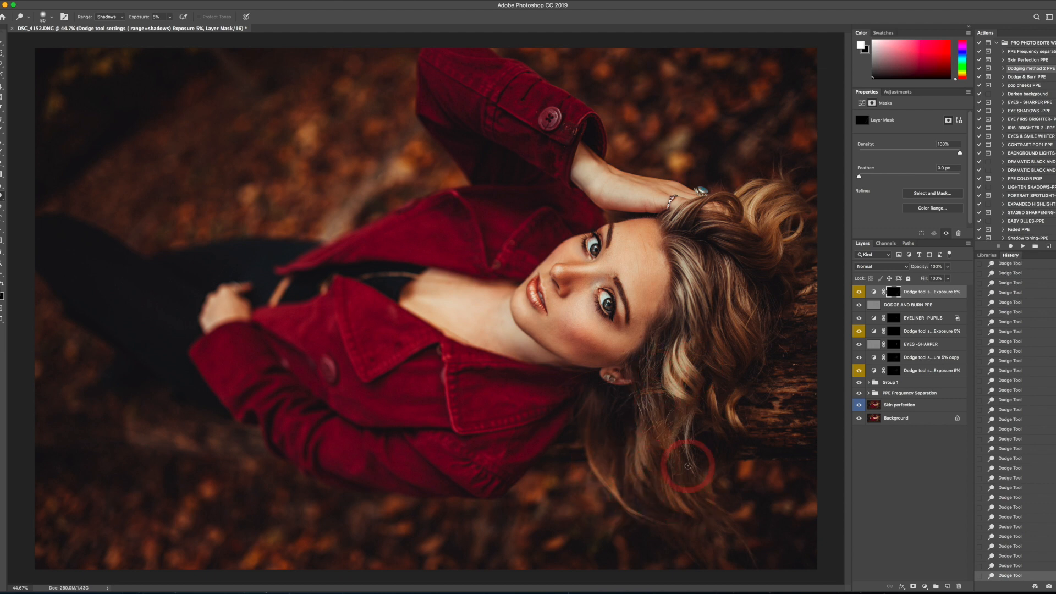
# - Toggle the top dodge layer's visibility to compare the hair highlights before and after
pyautogui.click(860, 293)
pyautogui.click(859, 293)
pyautogui.click(860, 292)
pyautogui.click(859, 293)
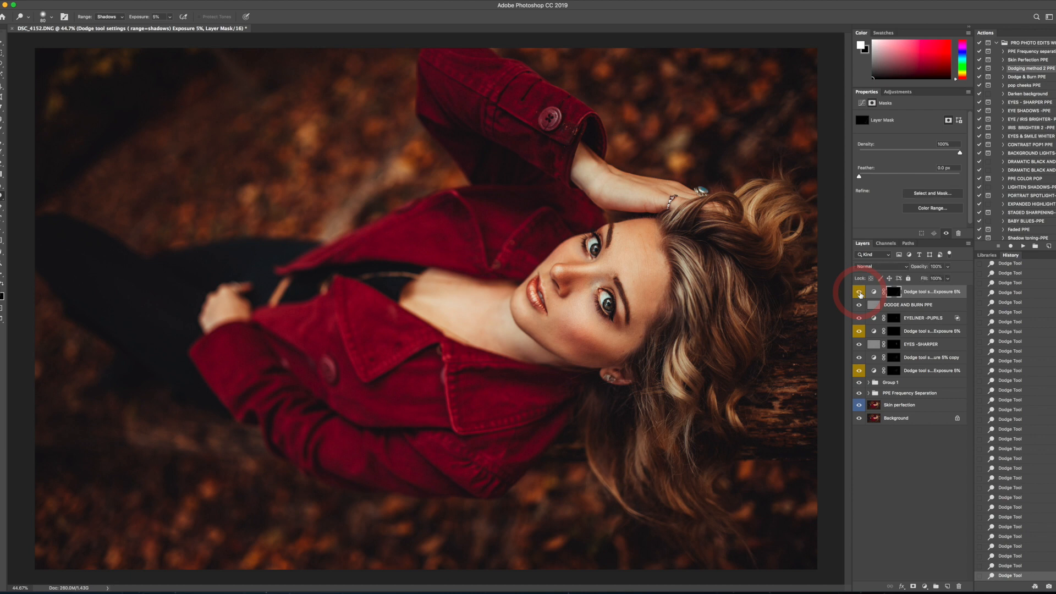
# - Run the CONTRAST POP! PPE action and continue past its instructions
pyautogui.click(922, 295)
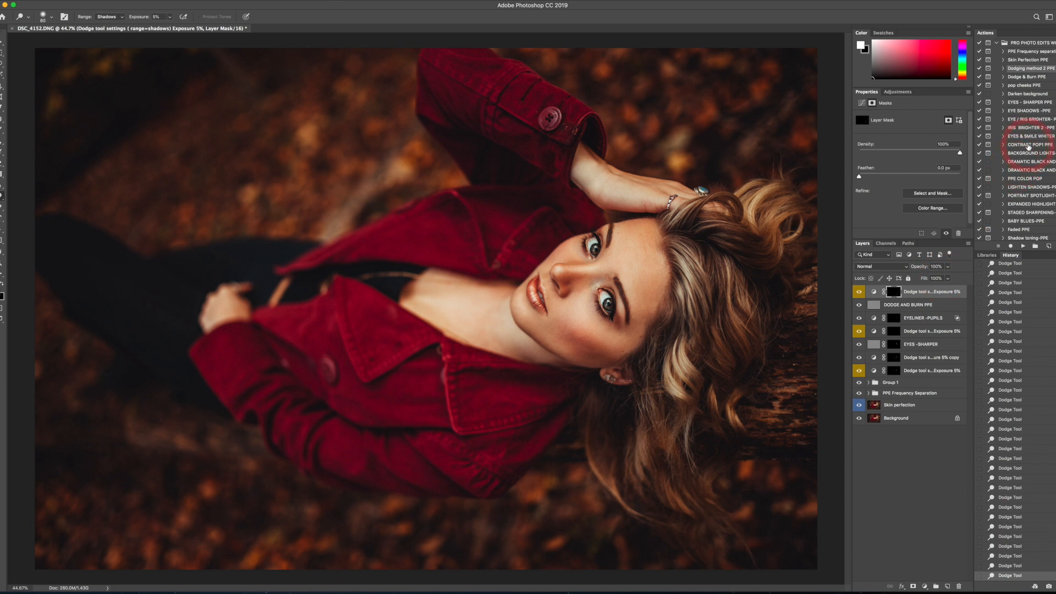
pyautogui.click(1026, 145)
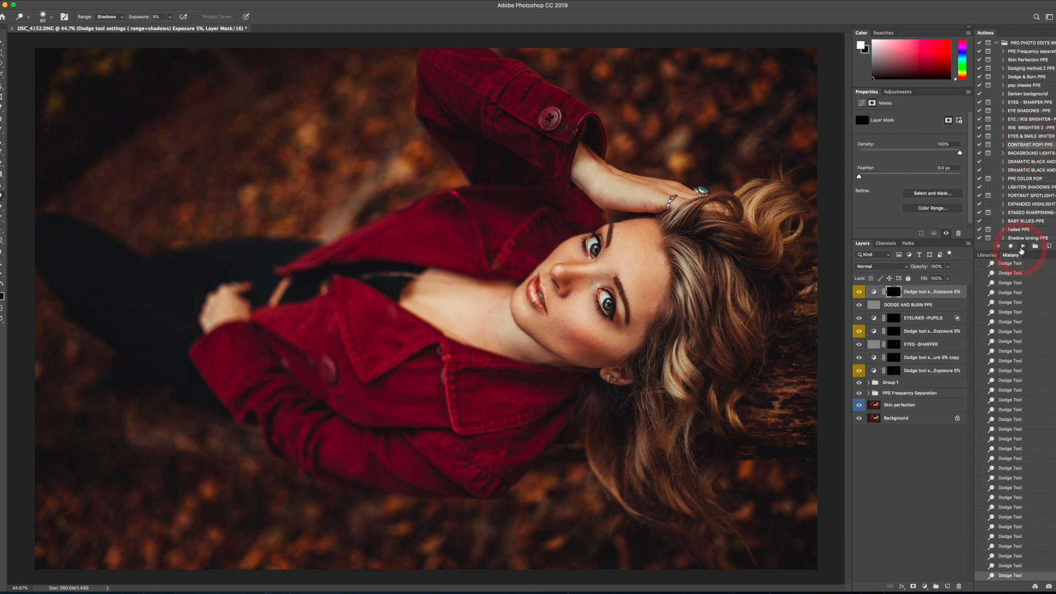
pyautogui.click(1022, 247)
pyautogui.click(590, 183)
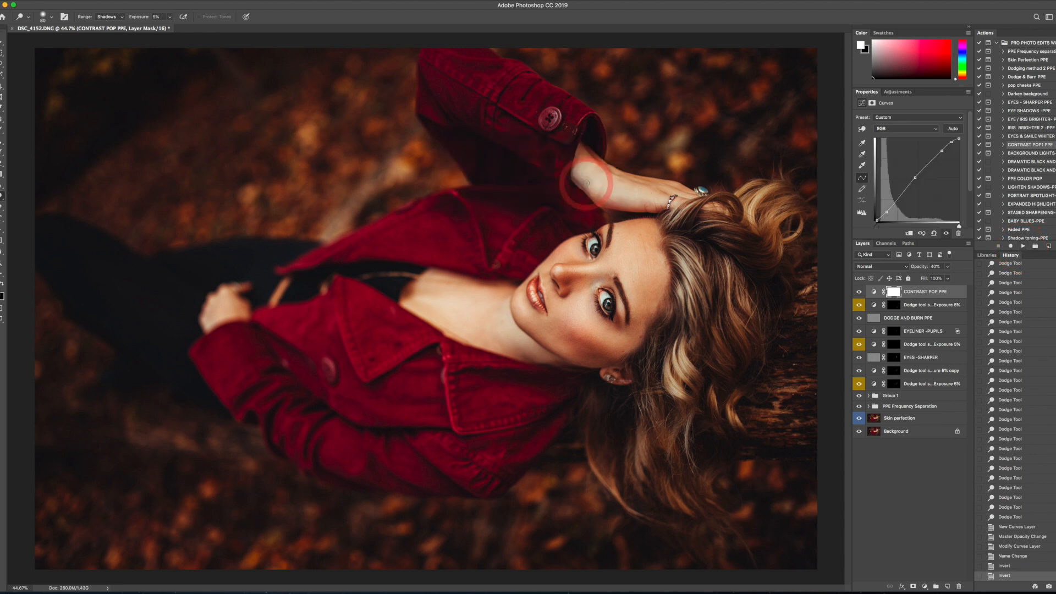
# - Toggle the CONTRAST POP PPE layer's visibility to compare the contrast, including with the whole portrait zoomed out
pyautogui.click(859, 292)
pyautogui.click(859, 292)
pyautogui.click(860, 293)
pyautogui.click(860, 293)
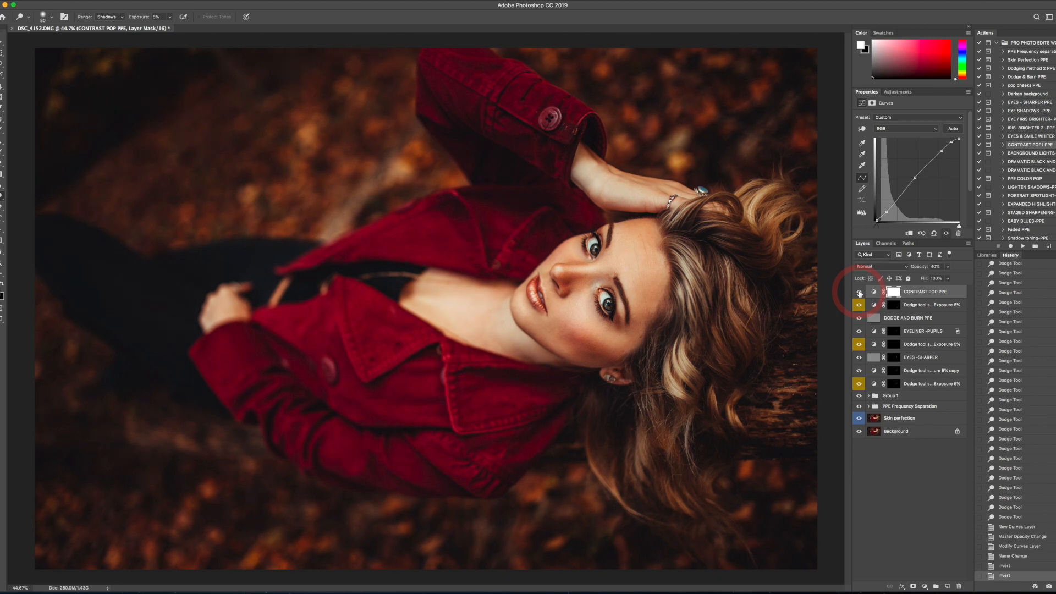
pyautogui.scroll(-2, 740, 288)
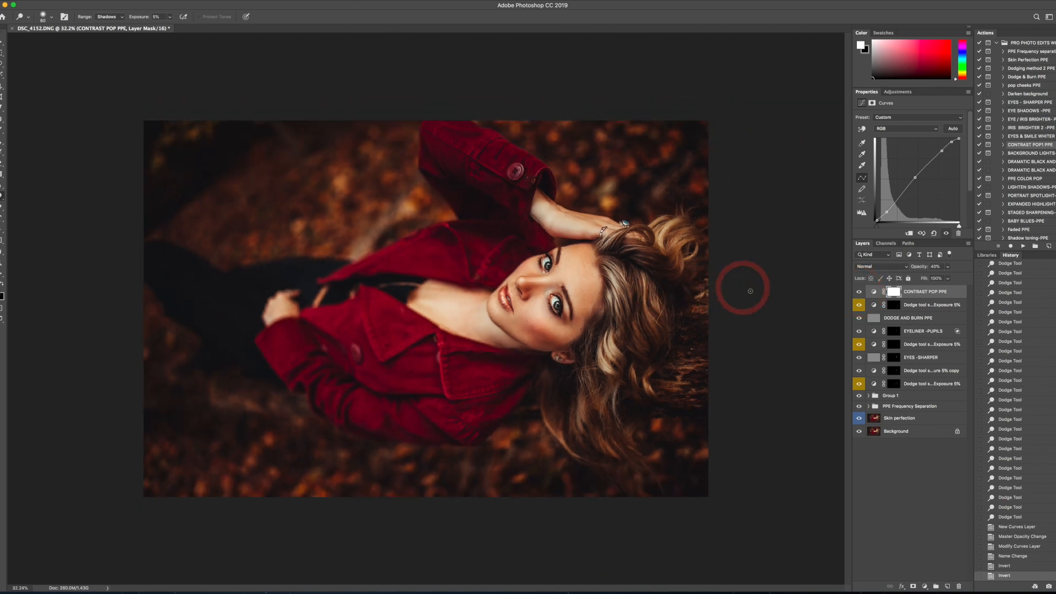
pyautogui.click(859, 293)
pyautogui.click(860, 292)
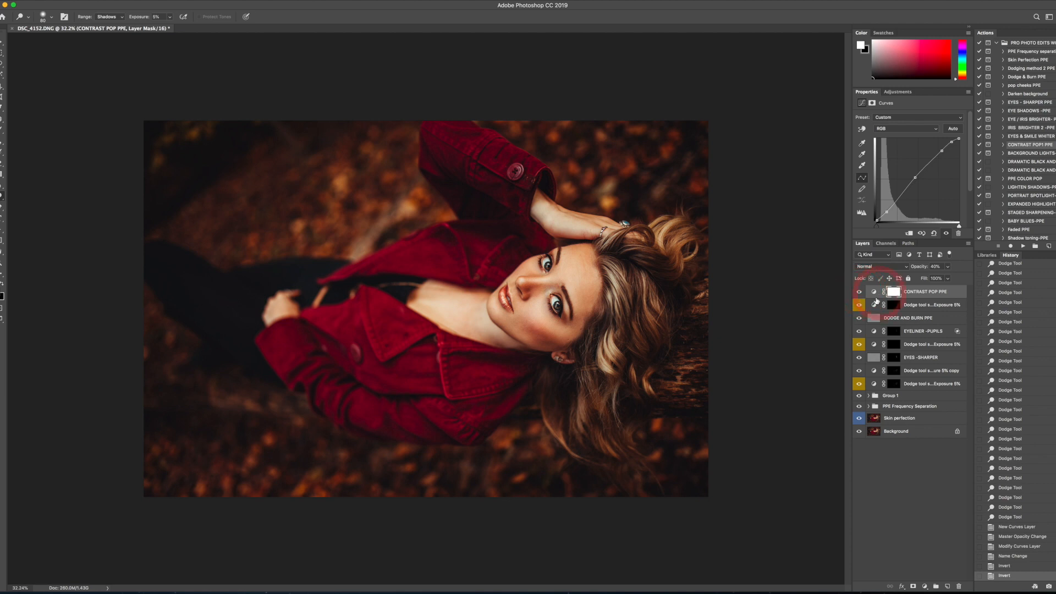
pyautogui.click(1018, 73)
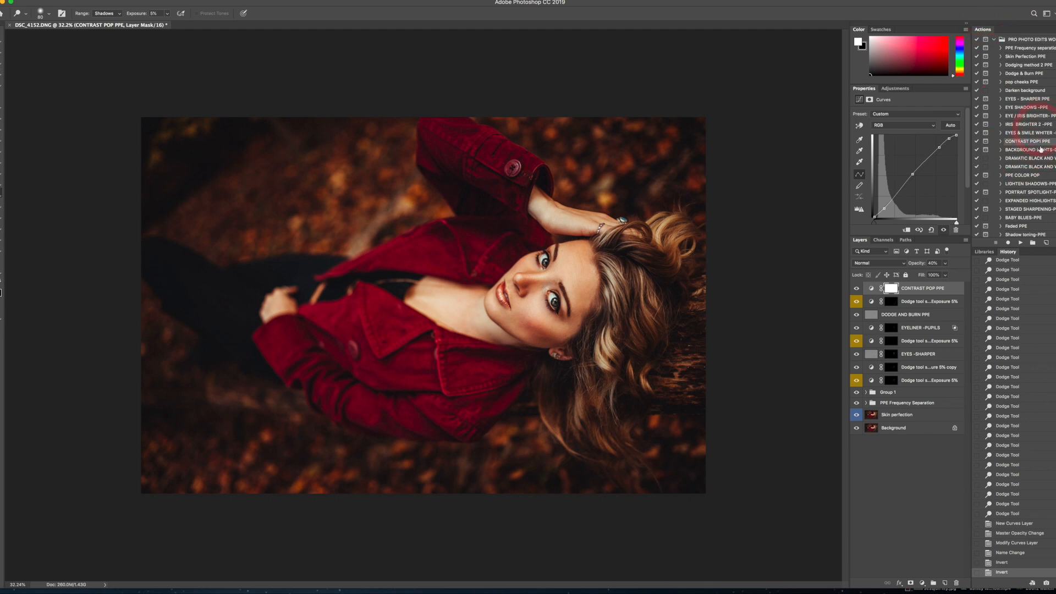
pyautogui.scroll(-4, 1041, 199)
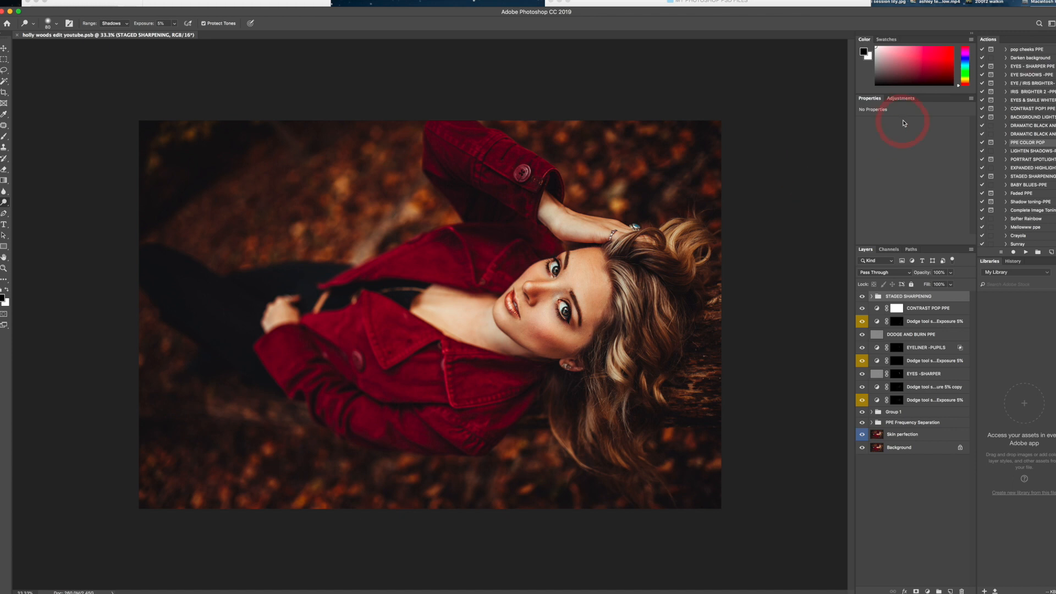
# - Run the Shadow toning-PPE action and continue past its instructions
pyautogui.scroll(-1, 1026, 196)
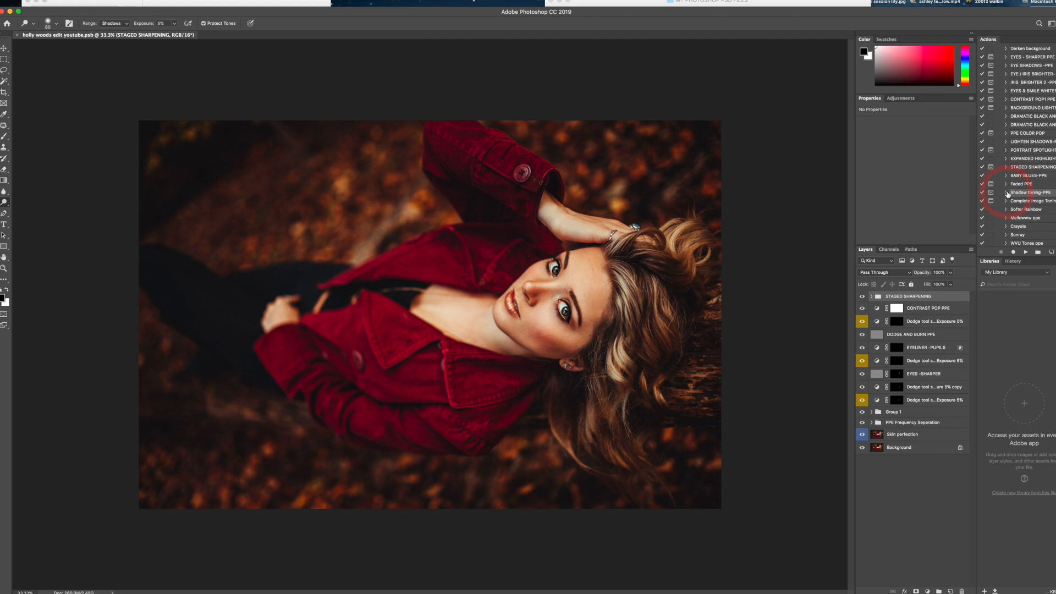
pyautogui.click(1026, 251)
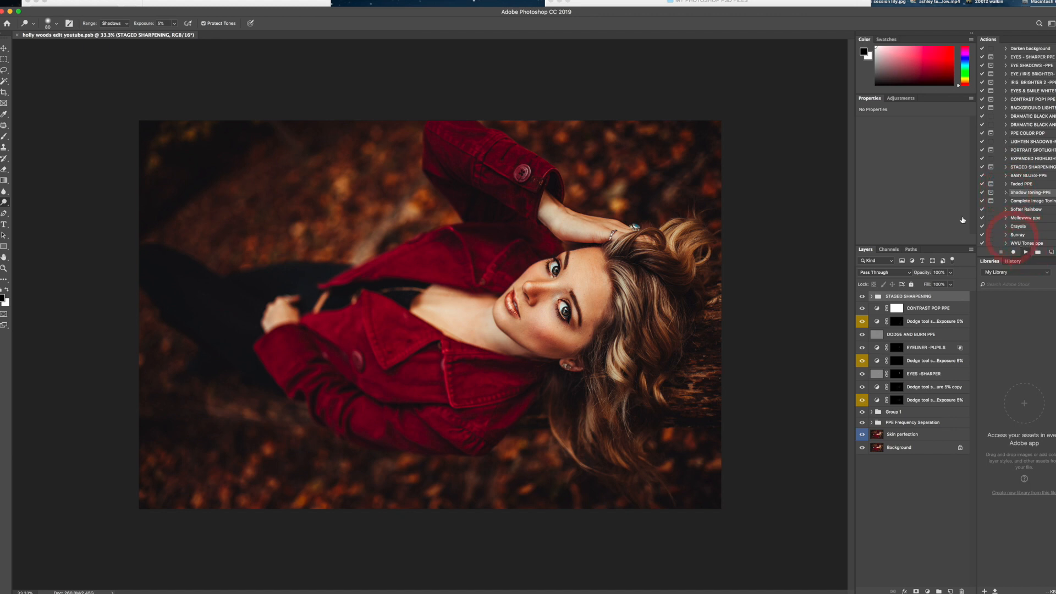
pyautogui.click(598, 182)
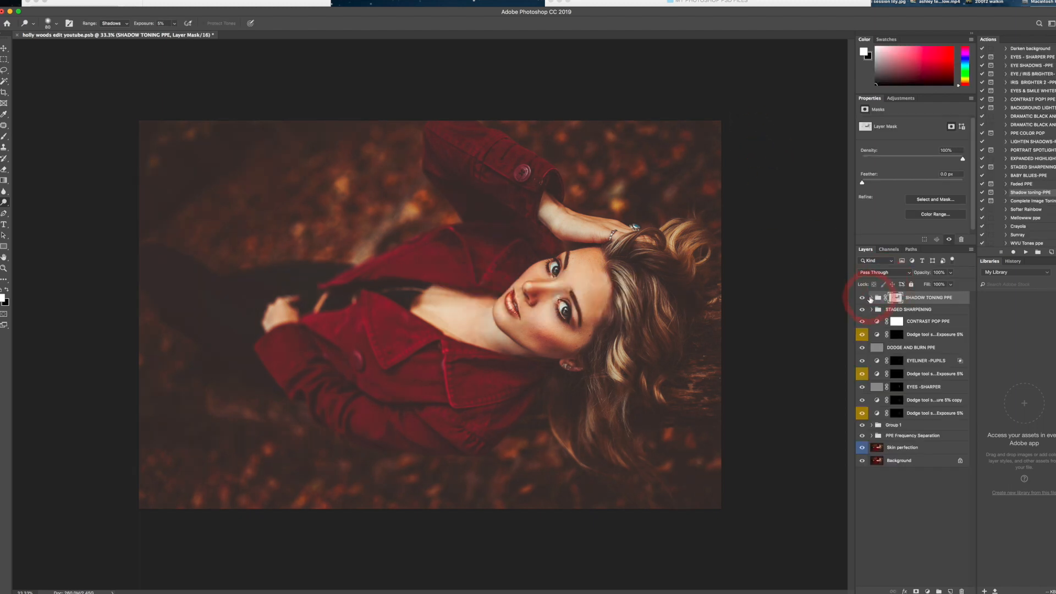
# - Expand the SHADOW TONING PPE group and hide its orange, yellow, green, blue, purple and red shadow layers
pyautogui.click(871, 297)
pyautogui.click(863, 311)
pyautogui.click(863, 324)
pyautogui.click(863, 337)
pyautogui.click(862, 350)
pyautogui.click(862, 363)
pyautogui.click(862, 376)
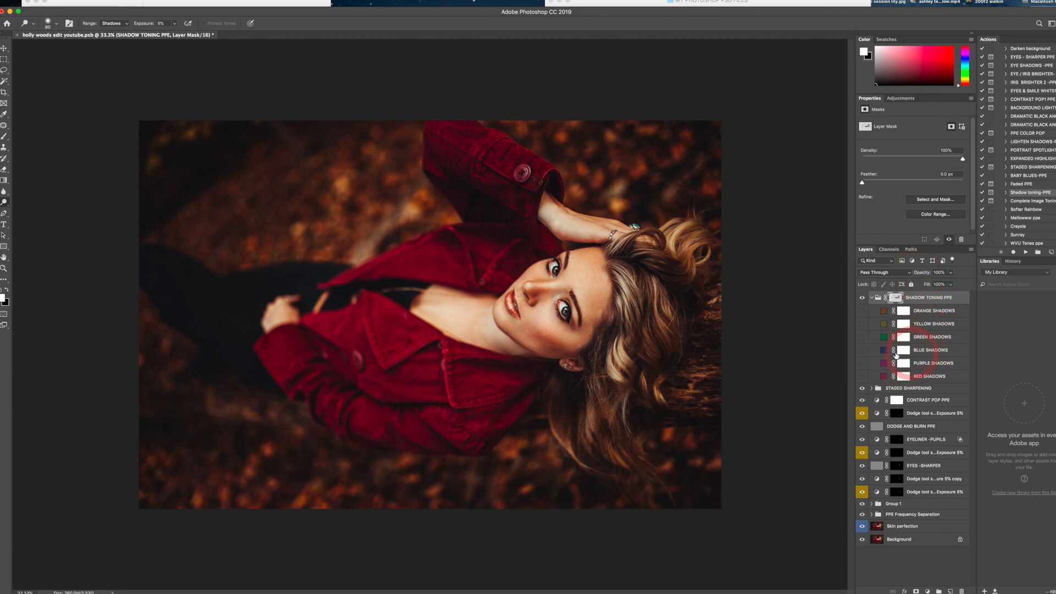
# - Preview the colour layers in the SHADOW TONING PPE group one at a time and leave only BLUE SHADOWS visible
pyautogui.click(862, 337)
pyautogui.click(863, 338)
pyautogui.click(862, 325)
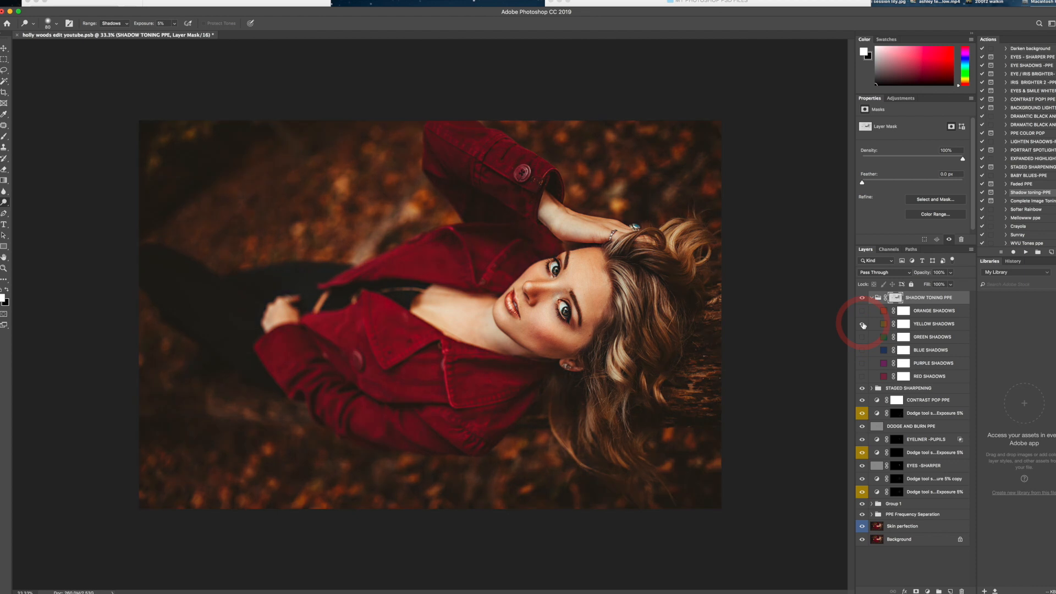
pyautogui.click(863, 324)
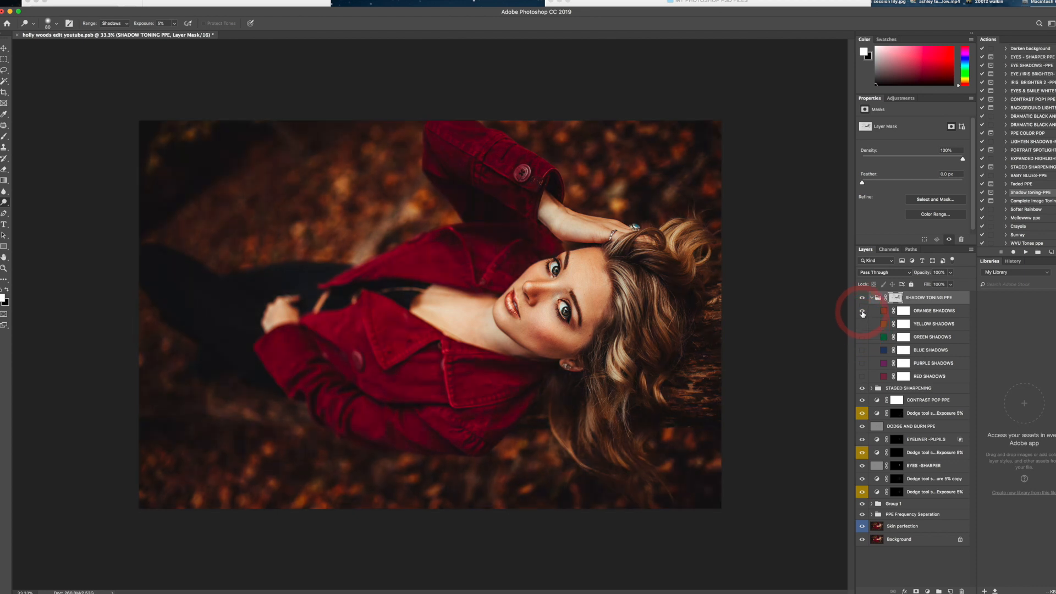
pyautogui.click(863, 311)
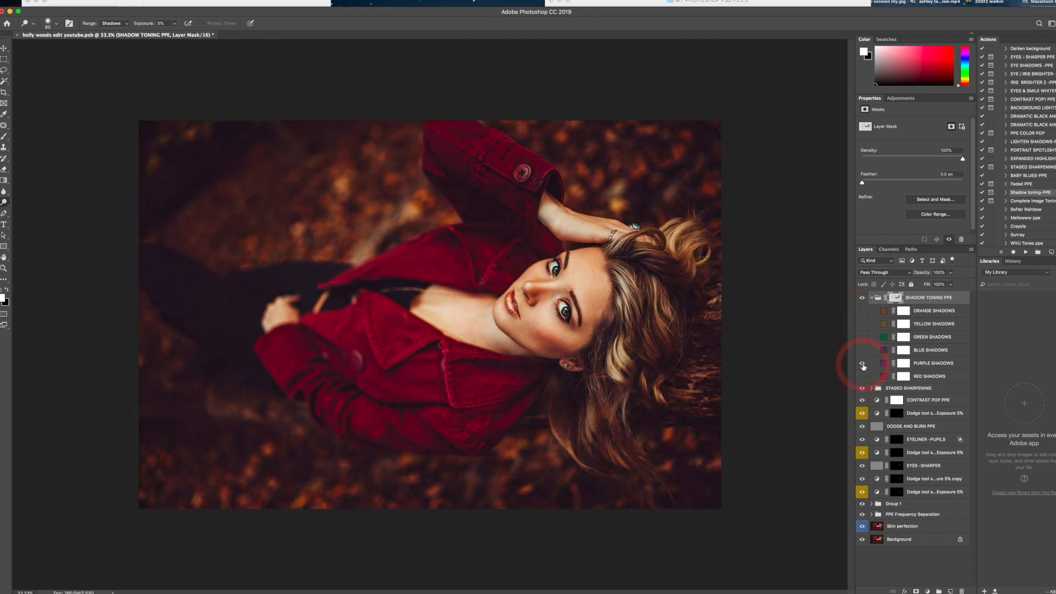
pyautogui.click(862, 379)
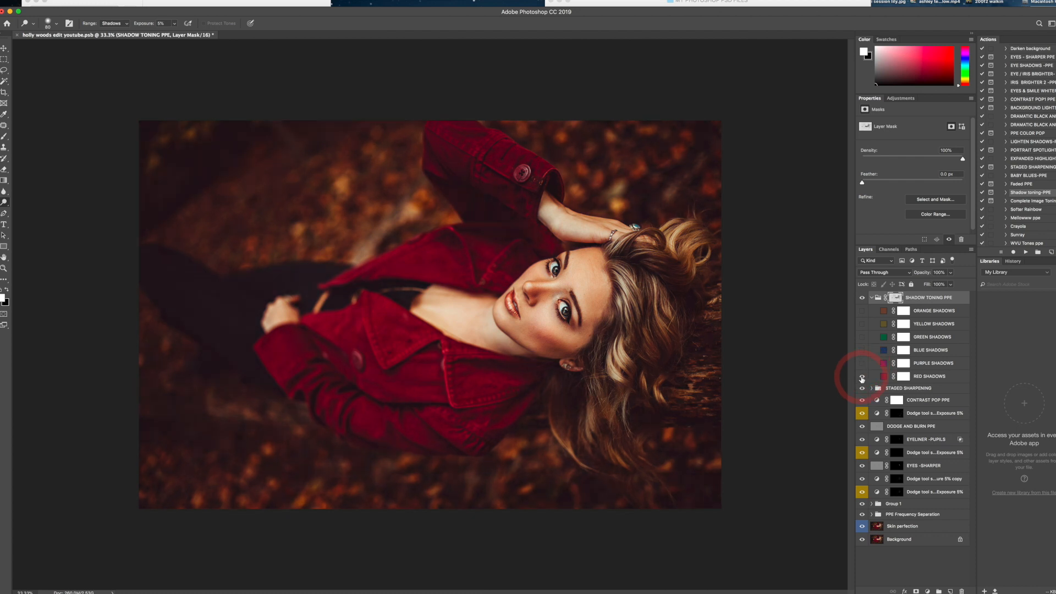
pyautogui.click(862, 351)
pyautogui.click(862, 350)
# - Recolour the BLUE SHADOWS solid fill to a dark navy, RGB 25, 26, 58
pyautogui.doubleClick(885, 351)
pyautogui.moveTo(599, 3); pyautogui.dragTo(674, 32)
pyautogui.click(596, 80)
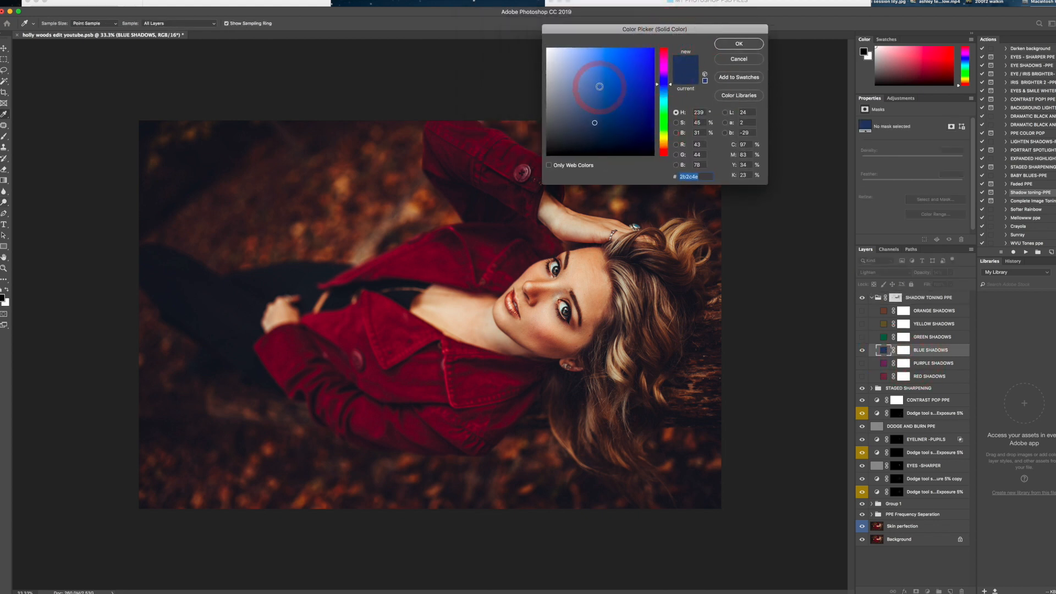
pyautogui.moveTo(595, 80)
pyautogui.mouseDown()
pyautogui.moveTo(595, 140)
pyautogui.moveTo(639, 149)
pyautogui.moveTo(603, 123)
pyautogui.moveTo(603, 133)
pyautogui.mouseUp()
pyautogui.click(598, 114)
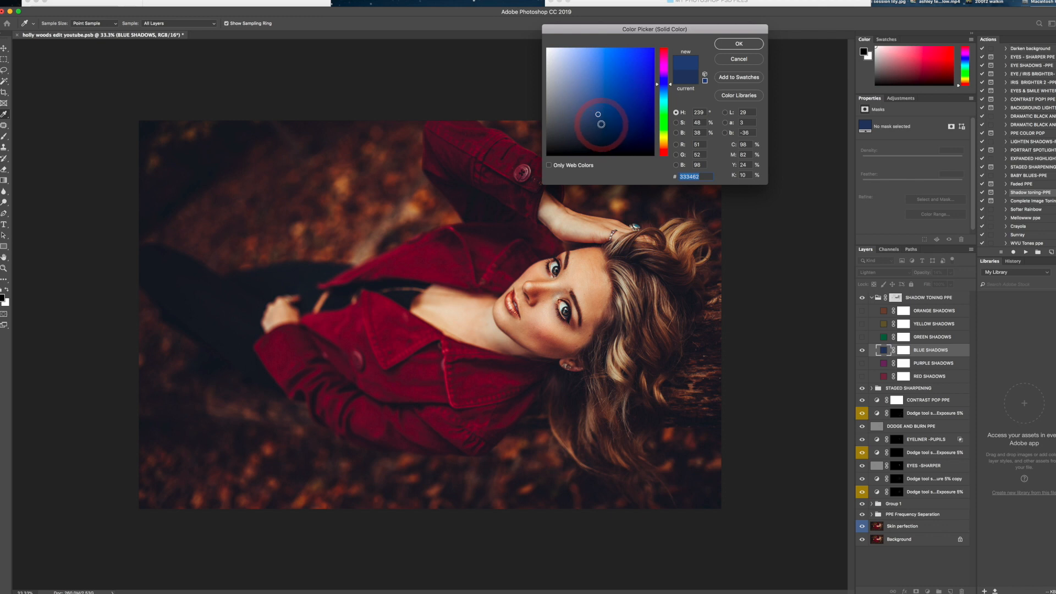
pyautogui.click(610, 118)
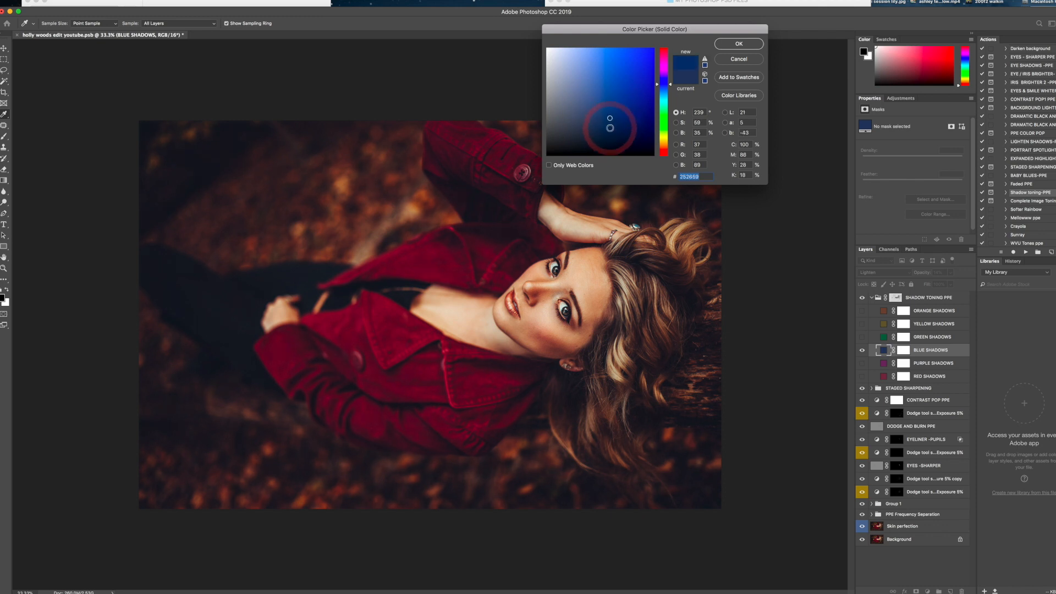
pyautogui.click(611, 129)
pyautogui.click(608, 130)
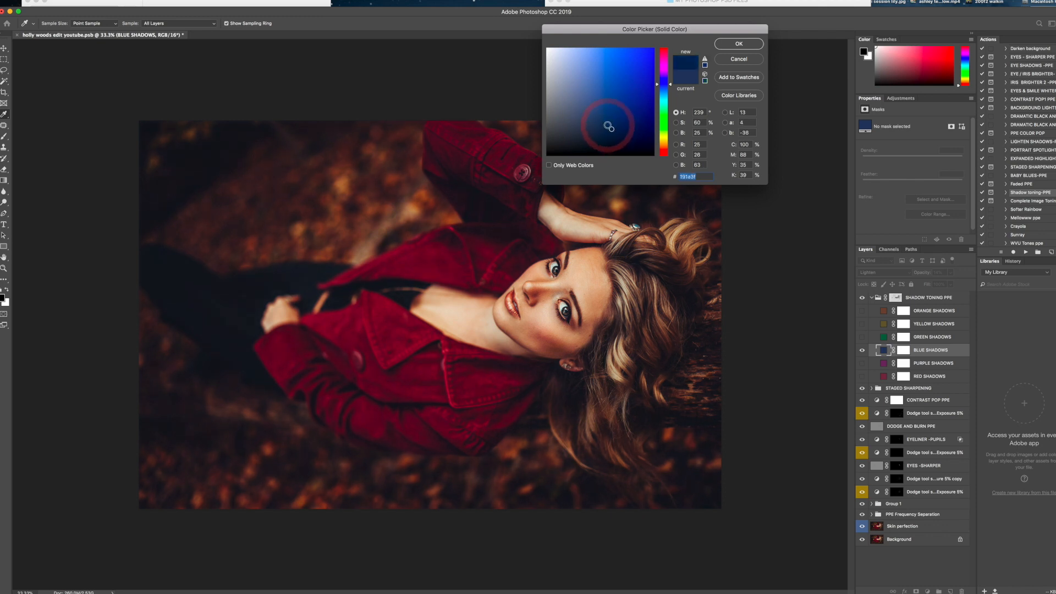
pyautogui.click(607, 131)
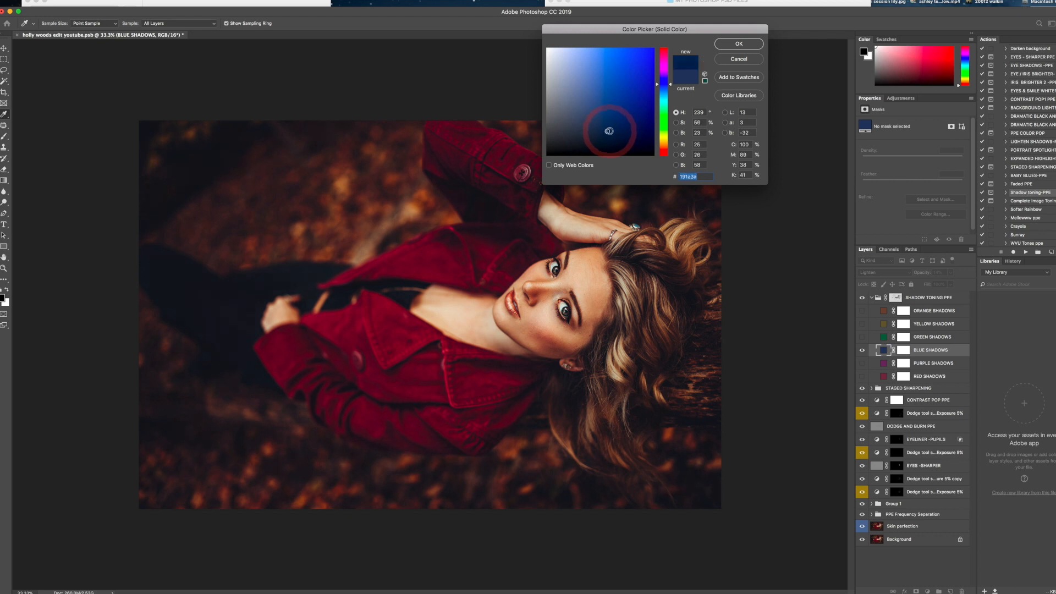
pyautogui.click(737, 43)
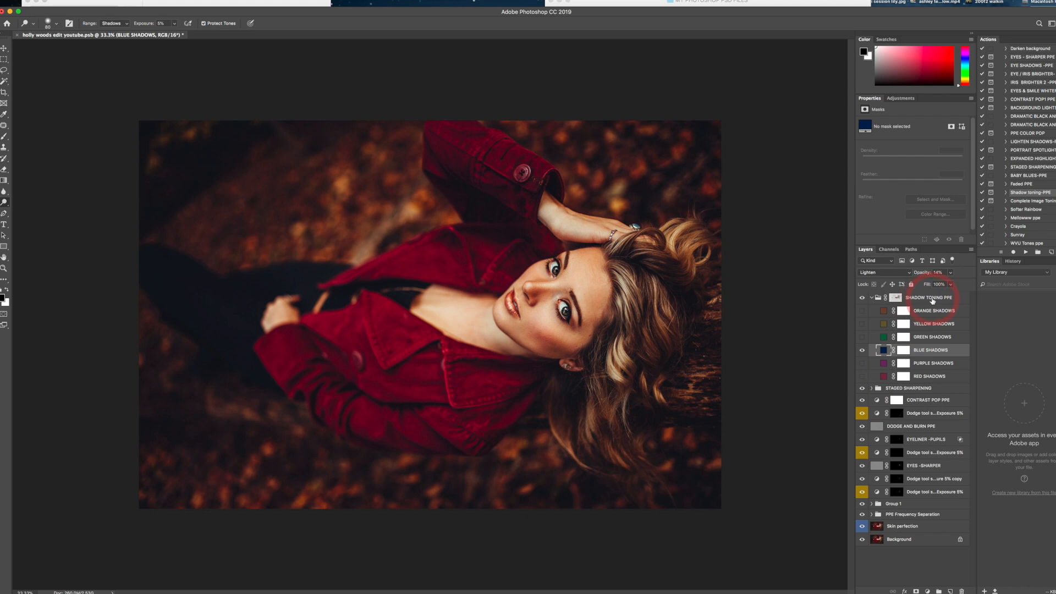
# - Fine-tune the opacity of the blue shadow toning and collapse the SHADOW TONING PPE group
pyautogui.click(950, 272)
pyautogui.moveTo(935, 285); pyautogui.dragTo(941, 285)
pyautogui.moveTo(938, 287); pyautogui.dragTo(939, 287)
pyautogui.click(871, 297)
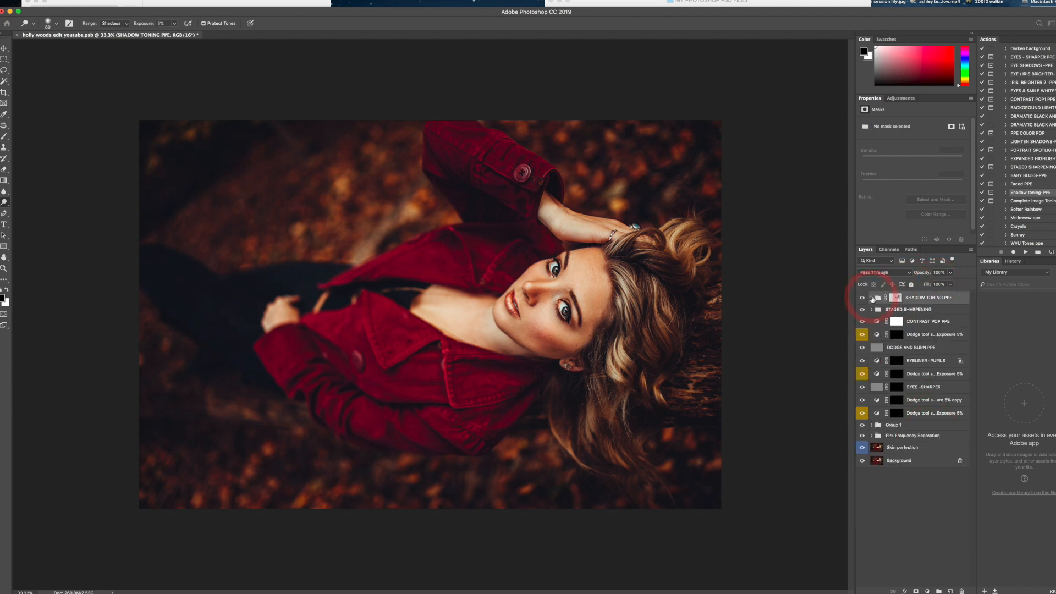
# - Run the Complete Image Toning action and continue past its instructions
pyautogui.click(1017, 202)
pyautogui.click(1025, 252)
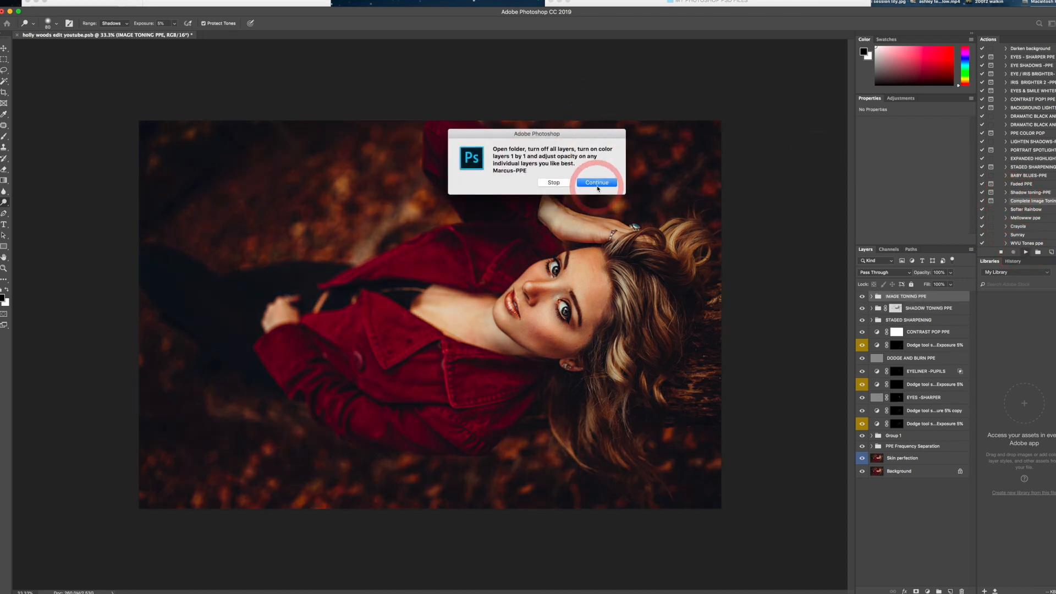
pyautogui.click(598, 188)
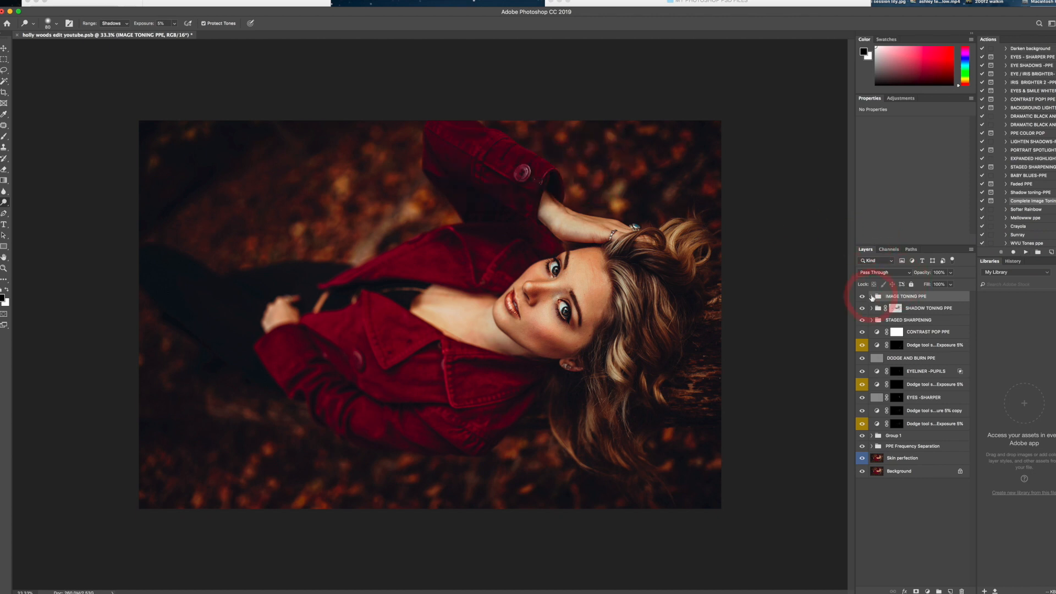
# - Expand the IMAGE TONING PPE group and hide all its colour toning layers, keeping the group's blend mode at Pass Through
pyautogui.click(872, 297)
pyautogui.moveTo(862, 313); pyautogui.dragTo(863, 388)
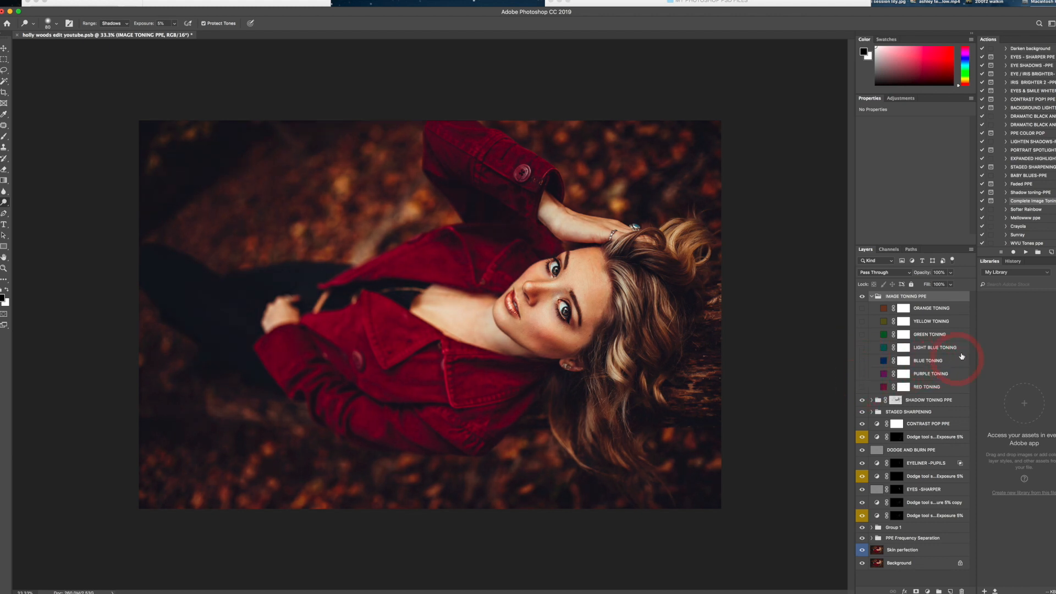
pyautogui.click(903, 273)
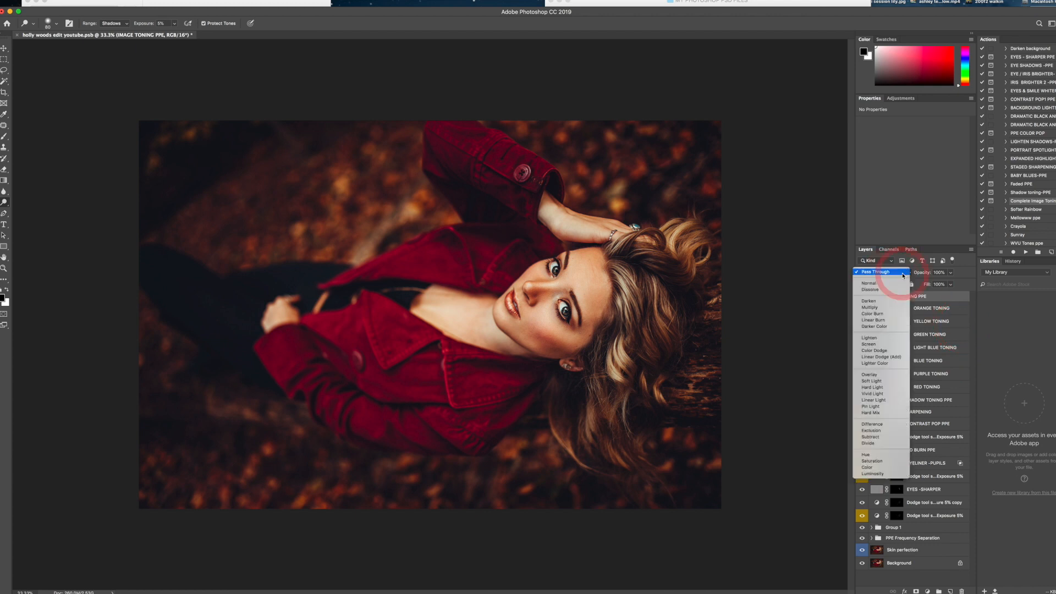
pyautogui.click(902, 274)
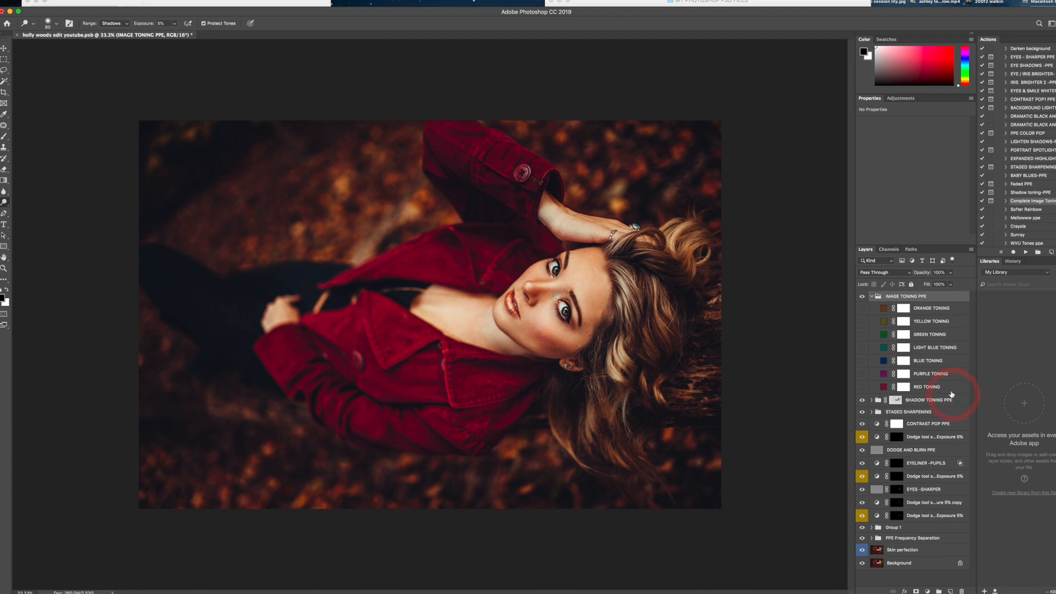
# - Preview the yellow, green and blue toning layers individually and leave only GREEN TONING visible
pyautogui.click(862, 322)
pyautogui.click(862, 335)
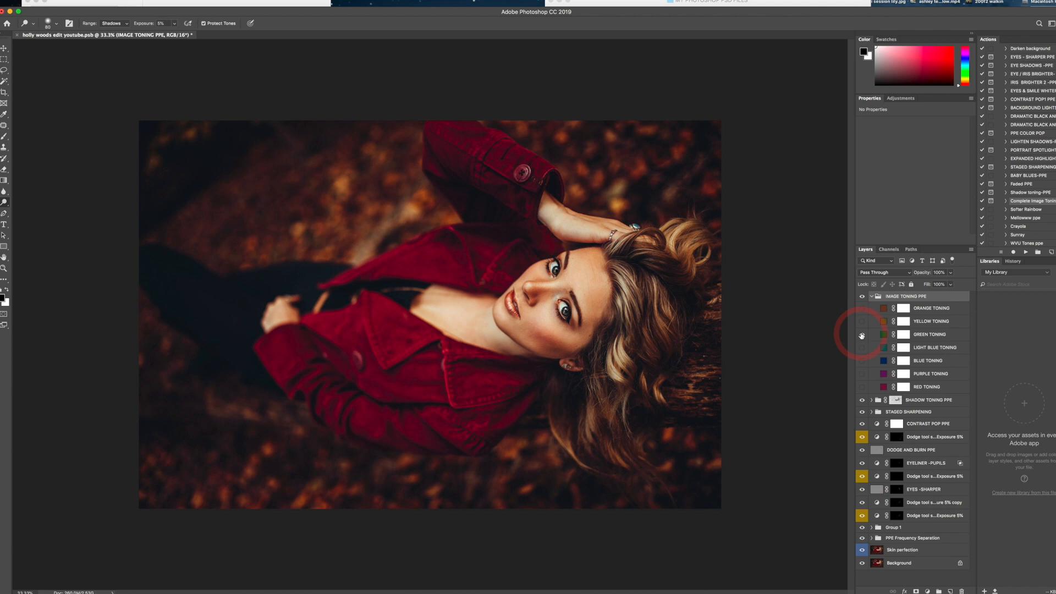
pyautogui.click(861, 361)
pyautogui.click(862, 361)
pyautogui.click(862, 334)
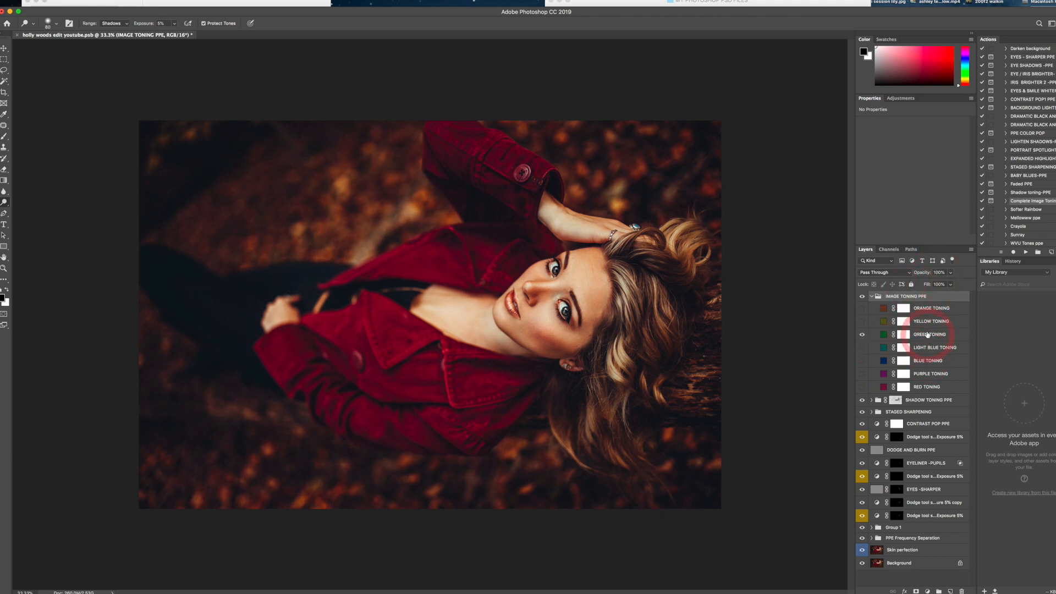
# - Set the GREEN TONING layer's opacity to 3% and collapse the IMAGE TONING PPE group
pyautogui.click(905, 335)
pyautogui.click(937, 272)
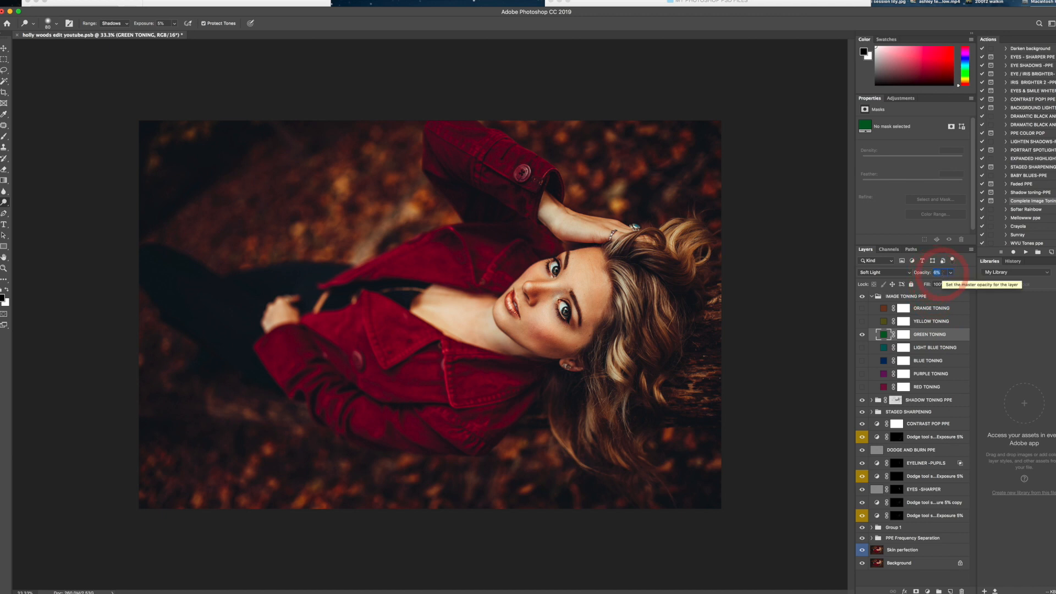
pyautogui.write('3')
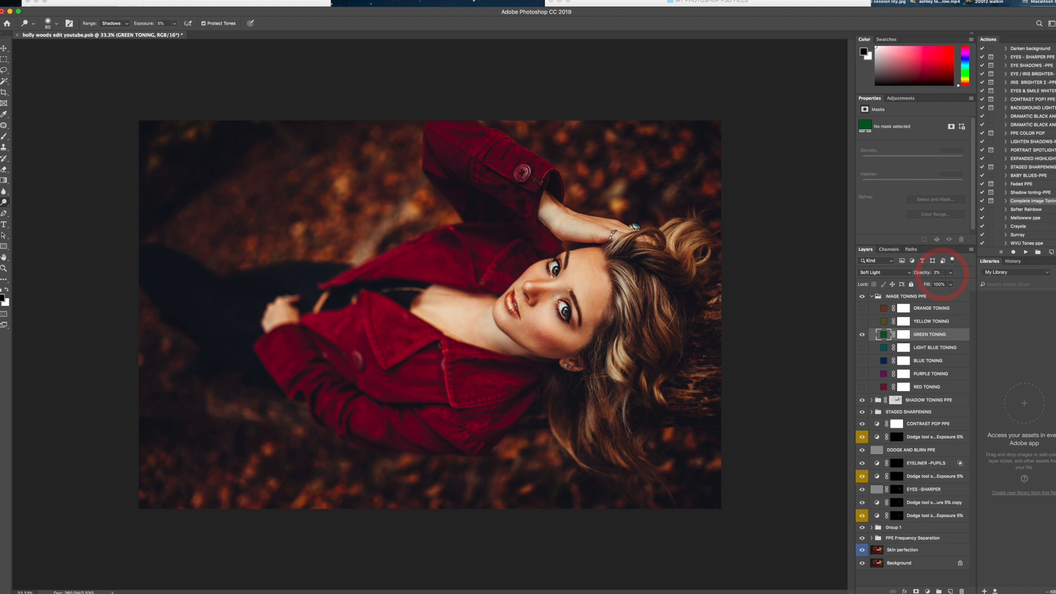
pyautogui.click(871, 296)
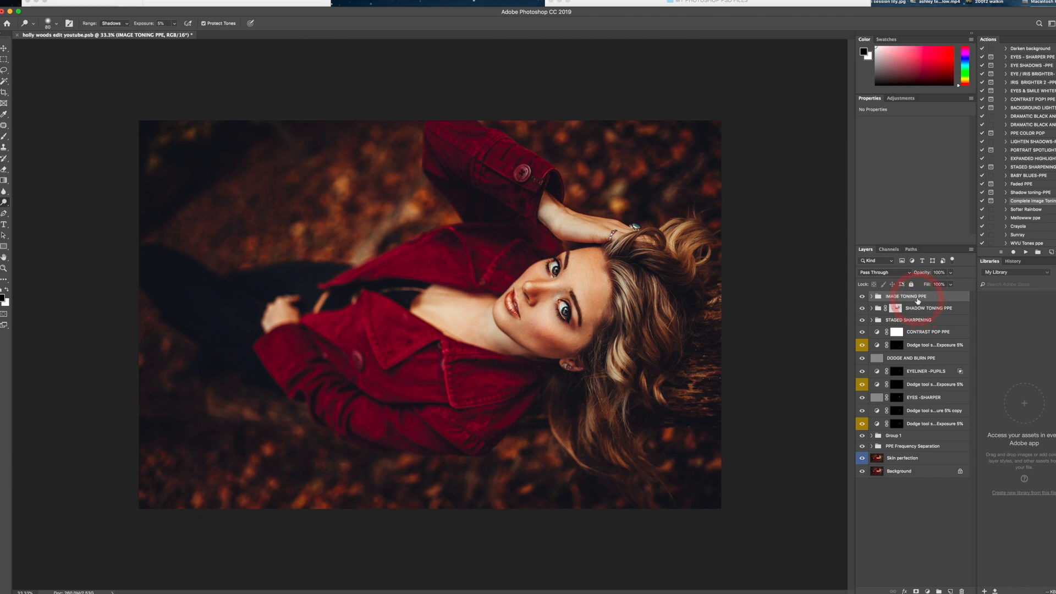
# - Add a Curves adjustment layer above the toning groups and fine-tune the highlight and shadow ends of its RGB curve
pyautogui.click(901, 98)
pyautogui.click(900, 116)
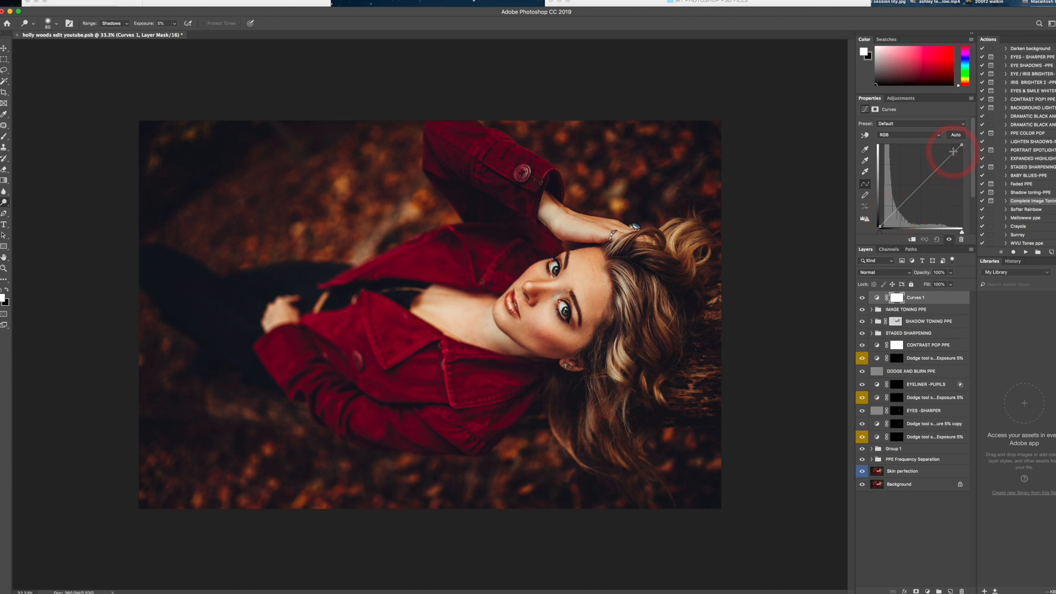
pyautogui.moveTo(961, 144); pyautogui.dragTo(961, 144)
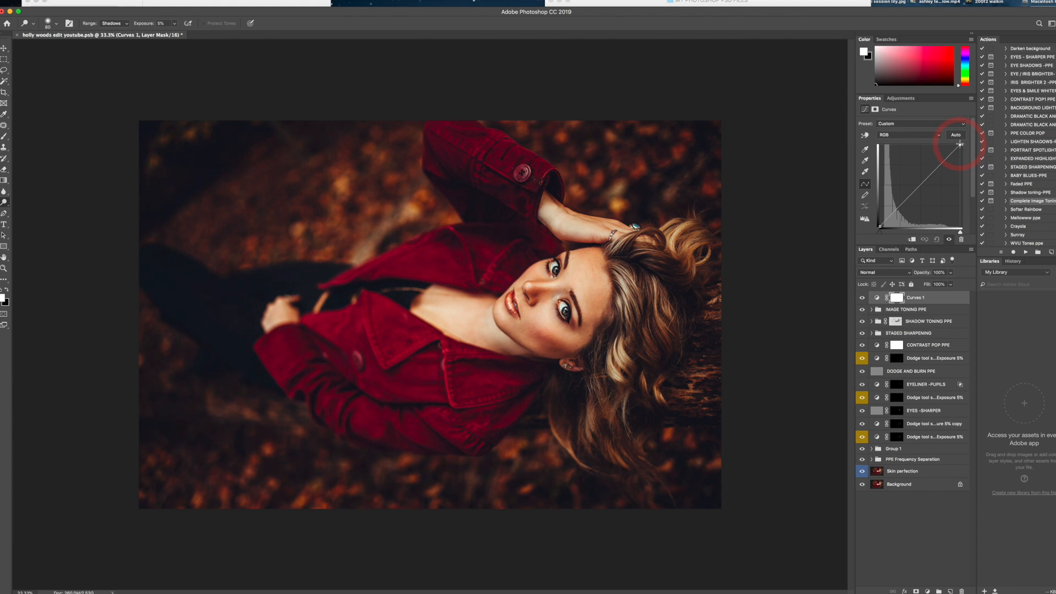
pyautogui.click(895, 210)
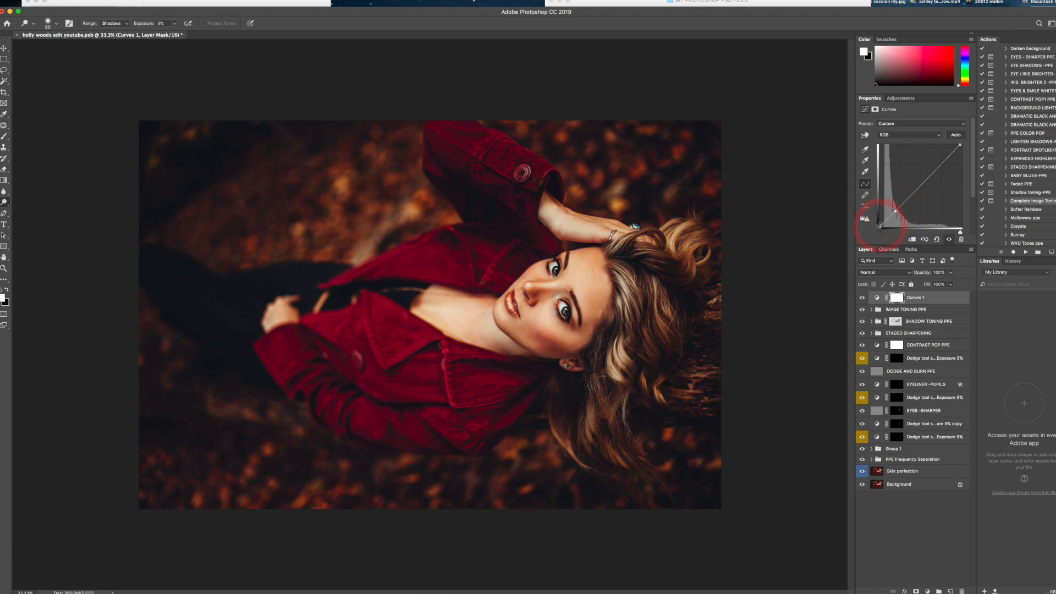
pyautogui.moveTo(880, 226); pyautogui.dragTo(880, 227)
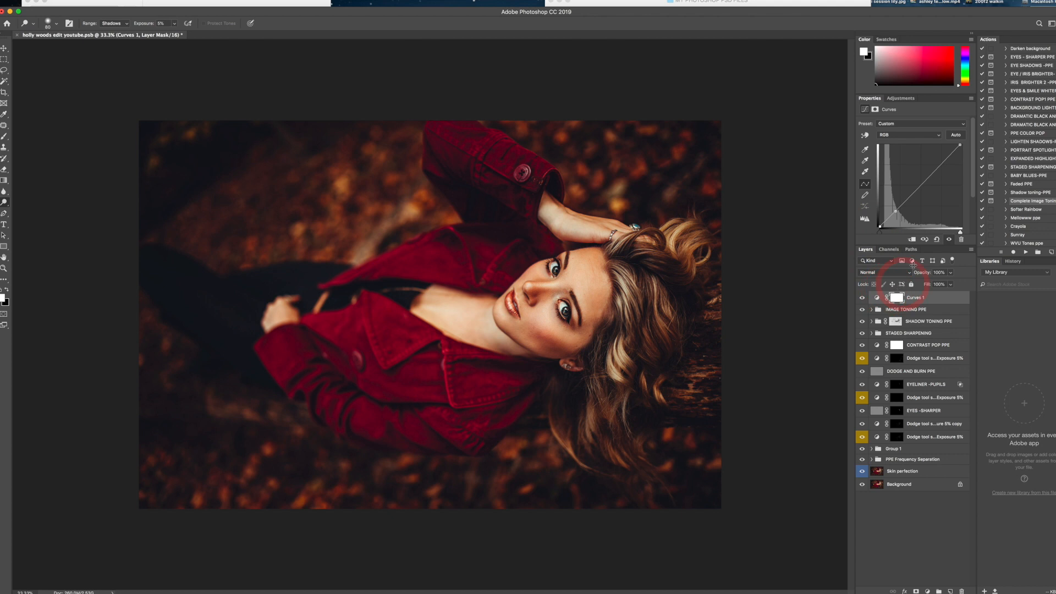
# - Add a second Curves adjustment layer, adjust its black point, and reduce the layer's opacity to 11%
pyautogui.click(900, 98)
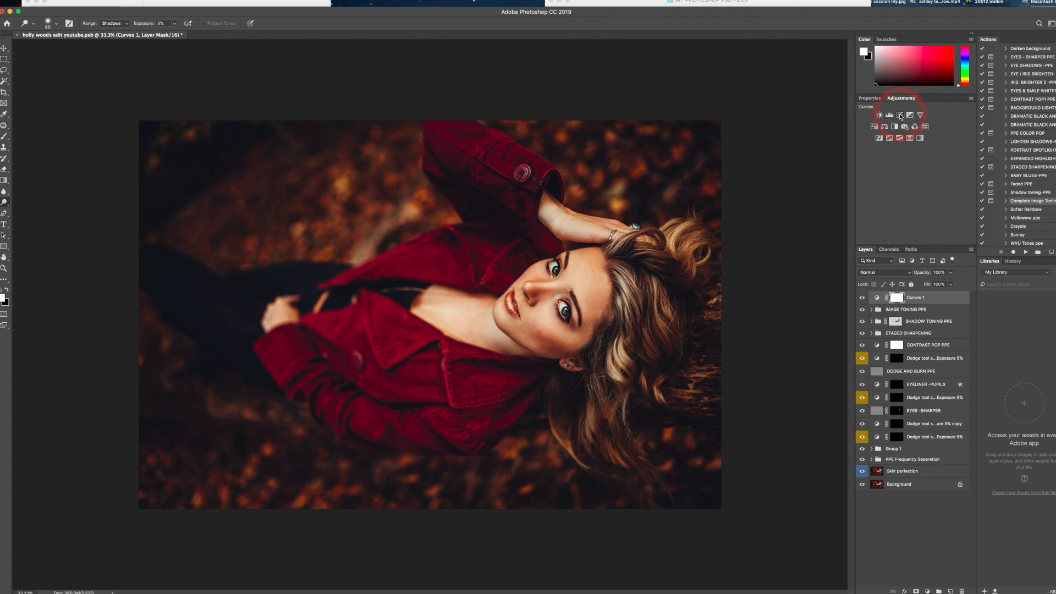
pyautogui.click(900, 114)
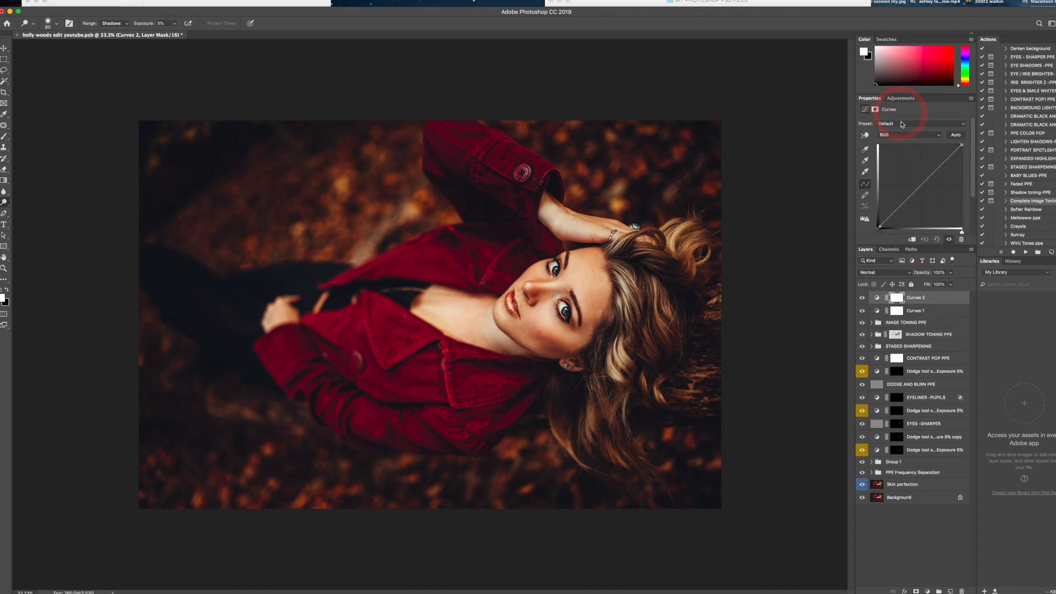
pyautogui.click(879, 226)
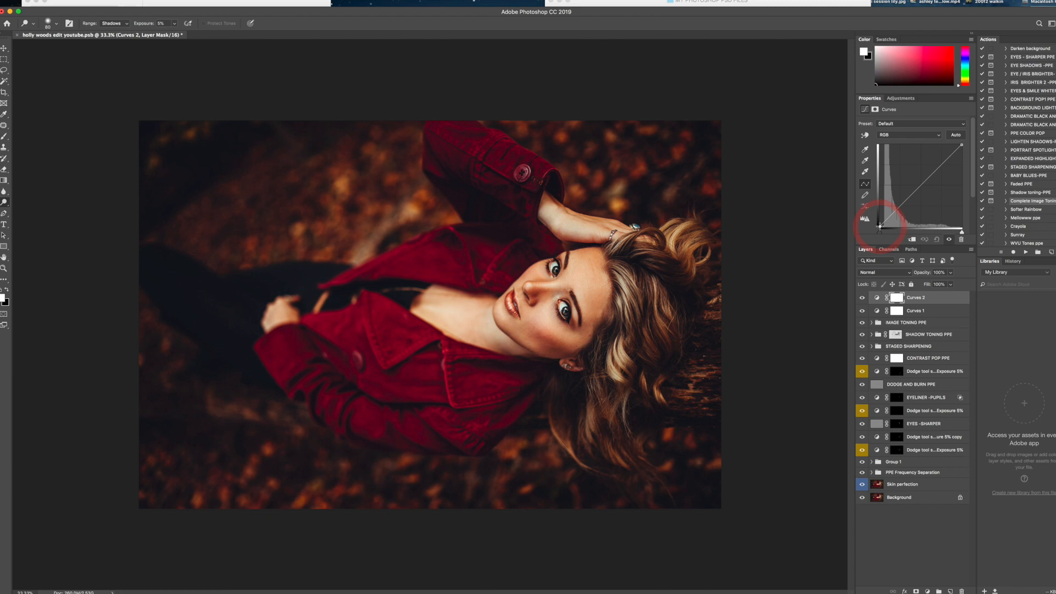
pyautogui.moveTo(879, 227); pyautogui.dragTo(879, 226)
pyautogui.click(950, 284)
pyautogui.moveTo(950, 284); pyautogui.dragTo(917, 283)
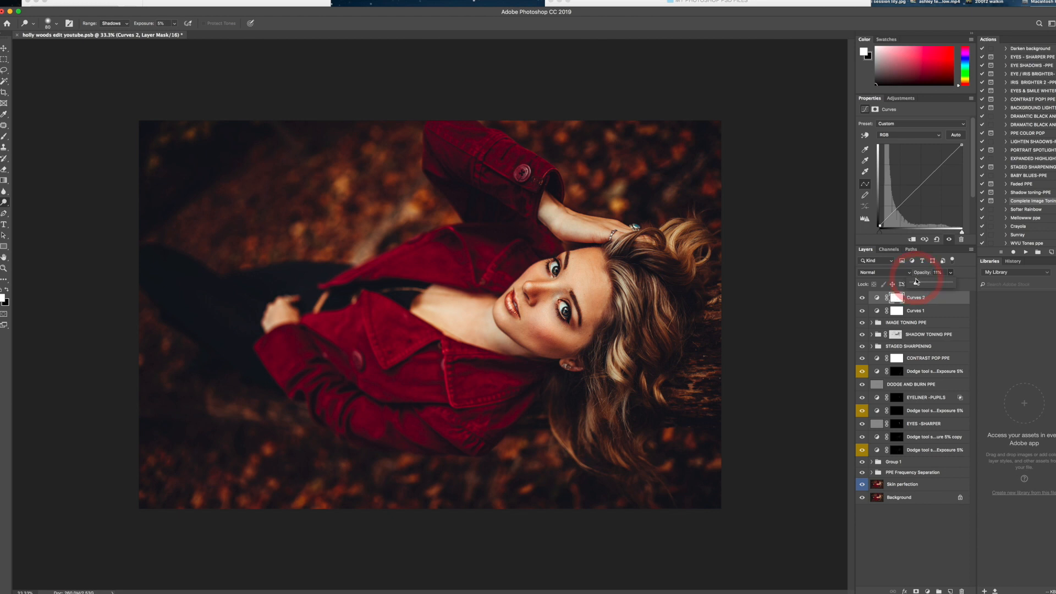
# - Group every layer above the Background and toggle the group's visibility to compare the portrait before and after
pyautogui.keyDown('shift'); pyautogui.click(906, 485); pyautogui.keyUp('shift')
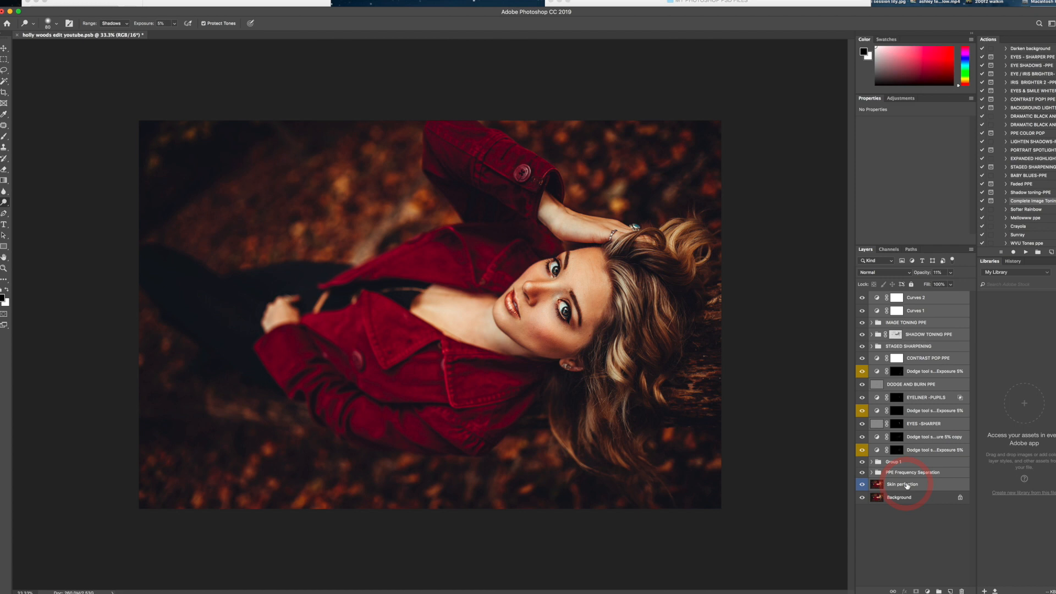
pyautogui.press('super+g')
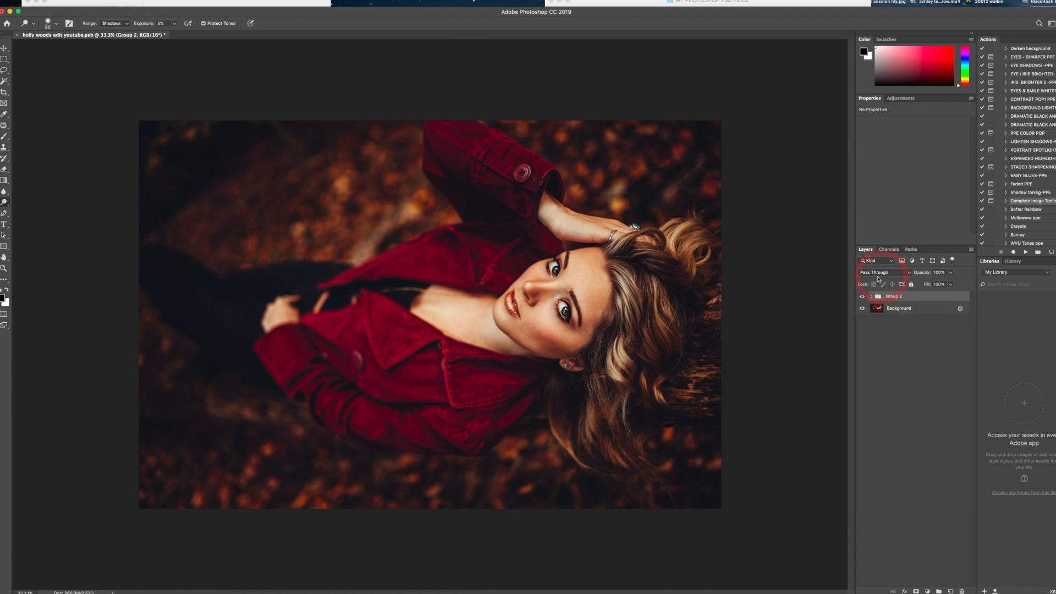
pyautogui.click(862, 297)
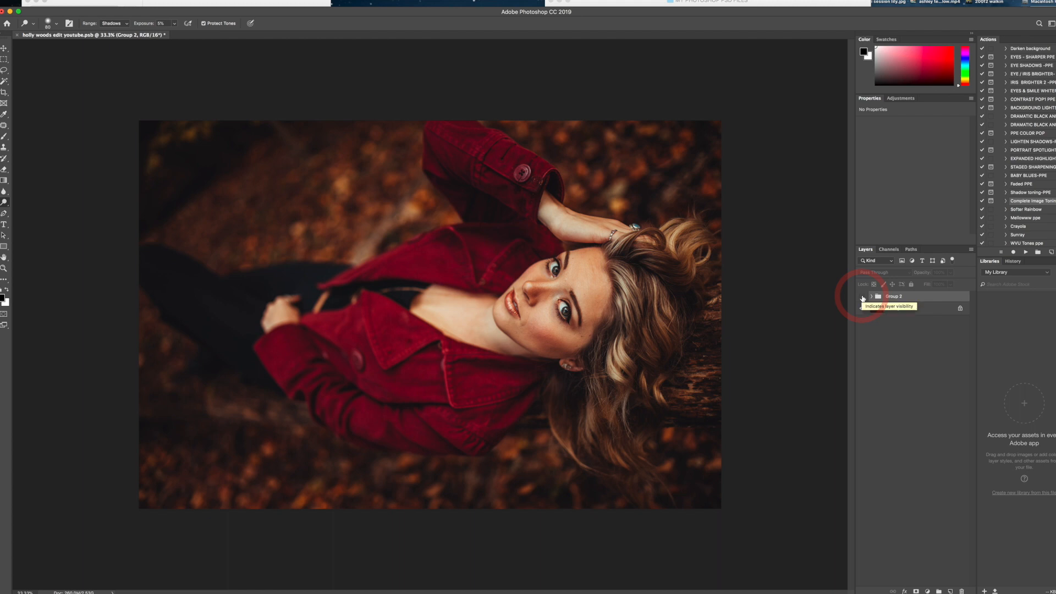
pyautogui.click(862, 297)
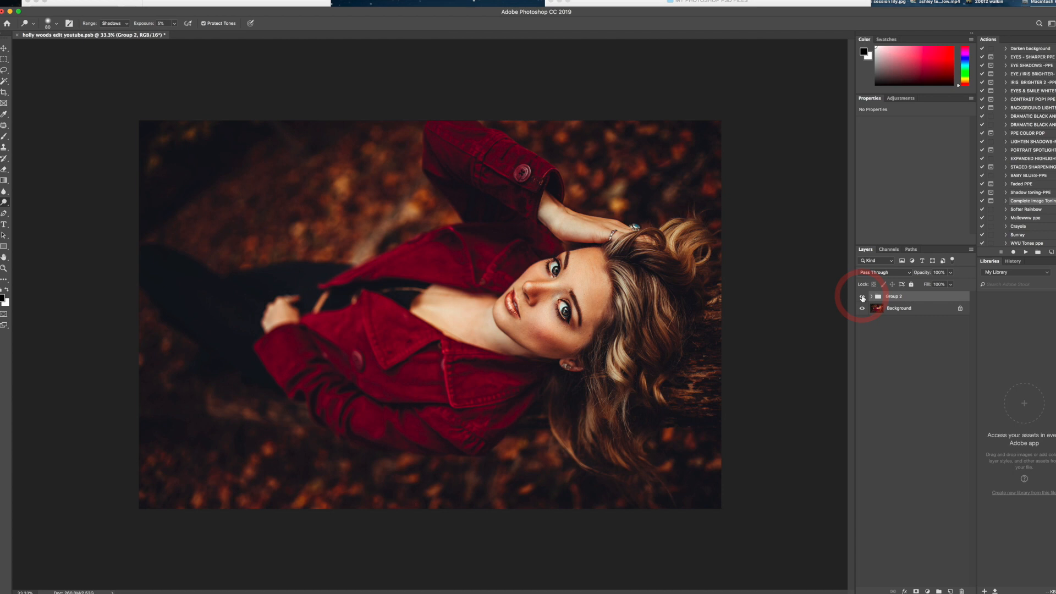